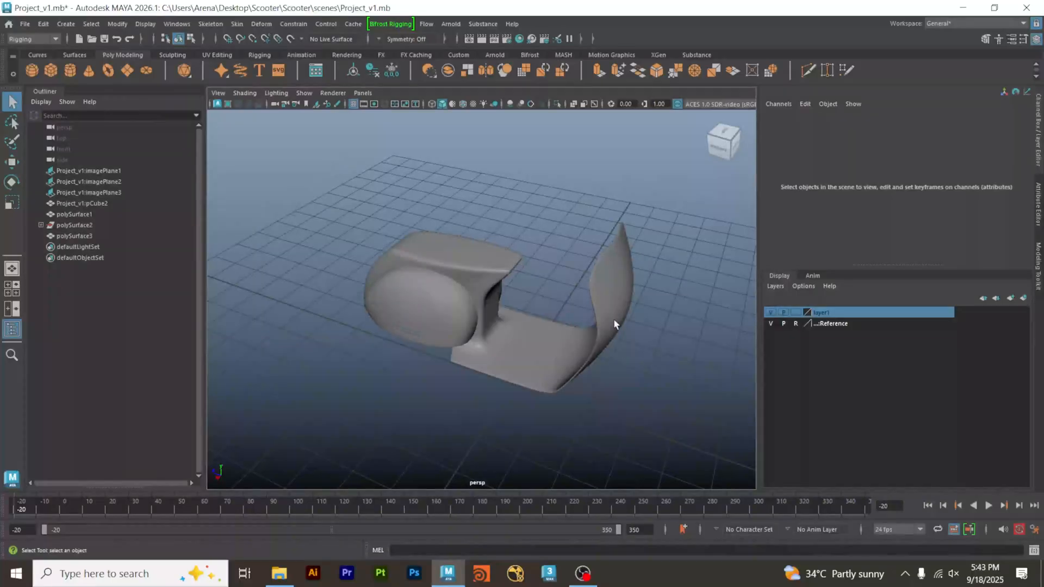
Examine the scooter body in perspective and compare its profile with the side-view blueprint.
alt+drag(610, 340, 572, 299)
mouse_move(572, 299)
alt+right_down()
mouse_move(606, 308)
mouse_move(621, 294)
mouse_move(589, 306)
alt+right_up()
scroll(675, 337, down, 2)
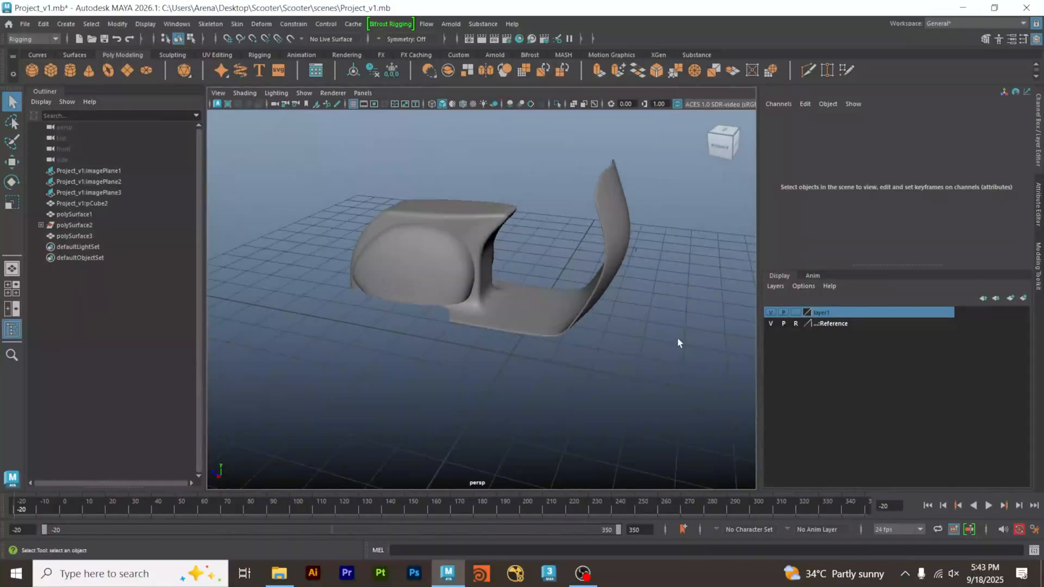
key(space)
key(space)
alt+middle_drag(470, 304, 793, 312)
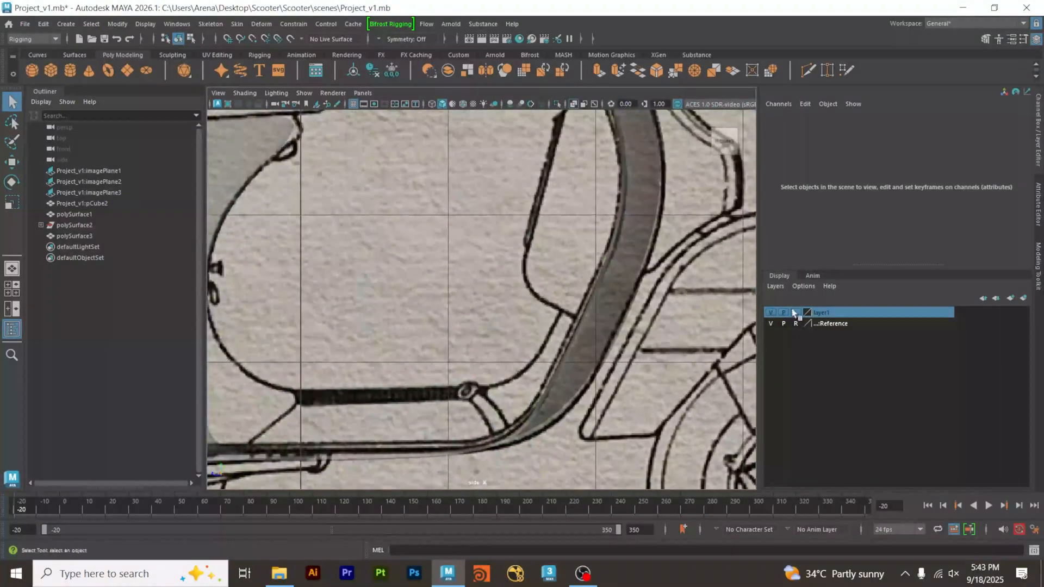
alt+right_drag(793, 312, 709, 324)
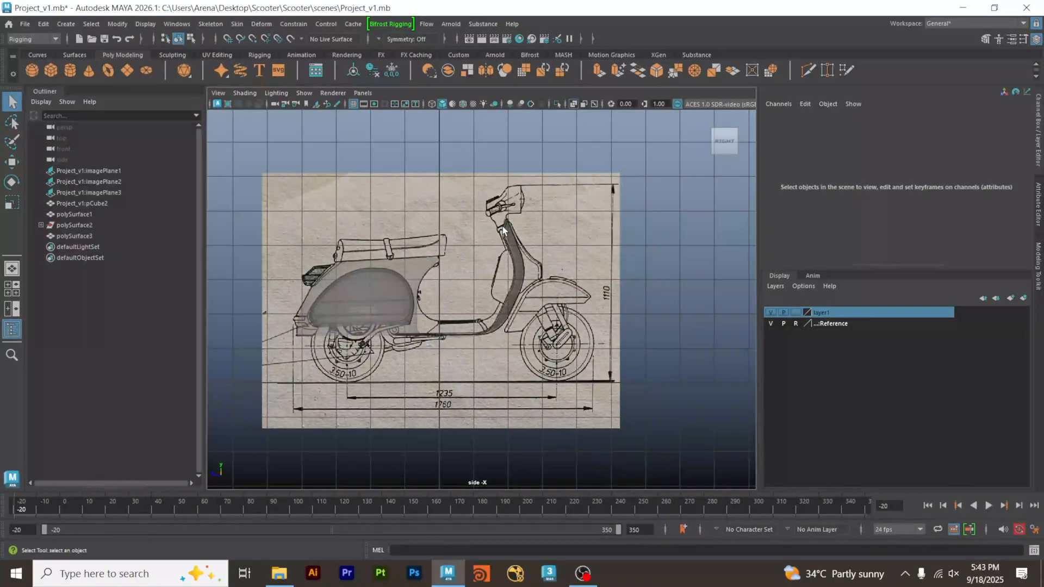
key(space)
key(space)
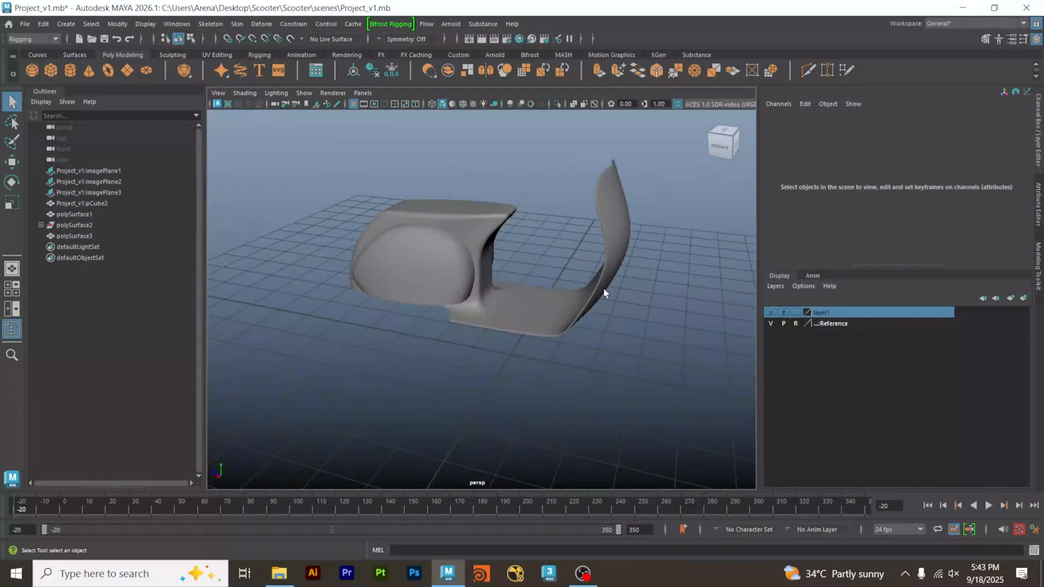
Inspect the wireframe and shape of the one-piece scooter body around the rear cowl, floorboard and front shield.
alt+drag(603, 292, 459, 328)
click(584, 312)
alt+right_drag(459, 327, 525, 348)
alt+drag(525, 347, 502, 296)
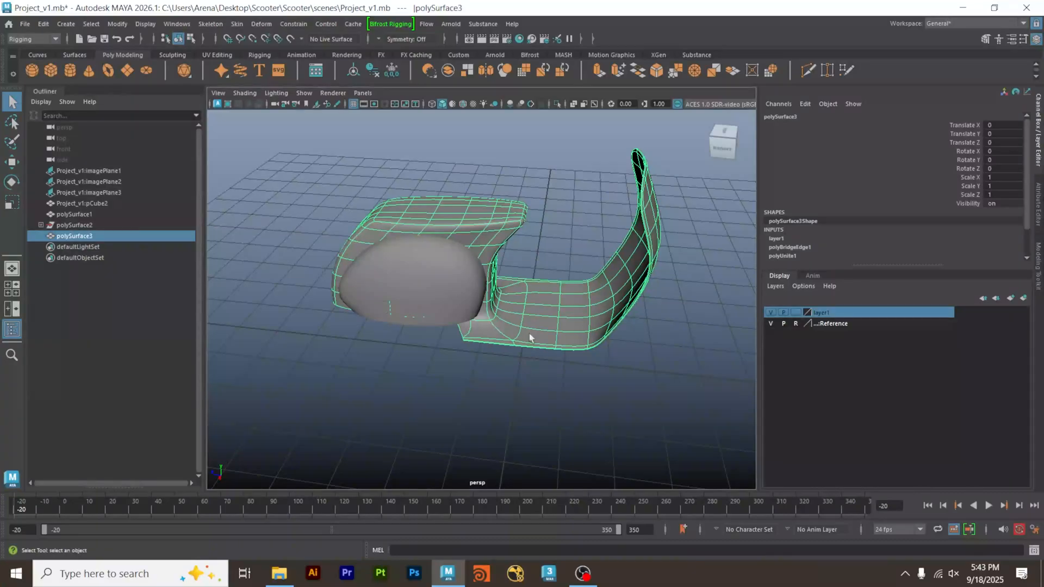
click(592, 256)
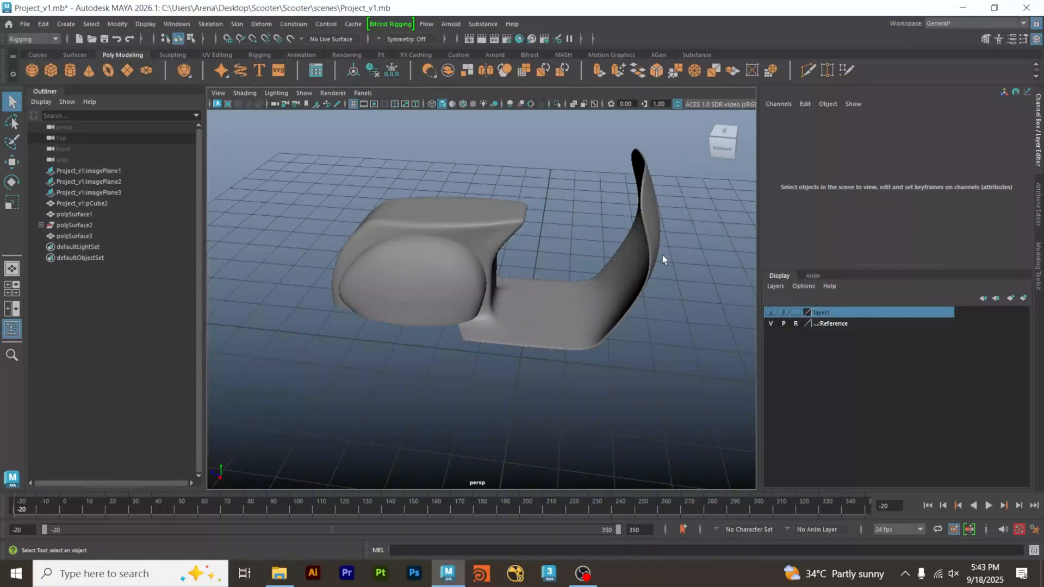
alt+drag(662, 256, 641, 267)
click(490, 309)
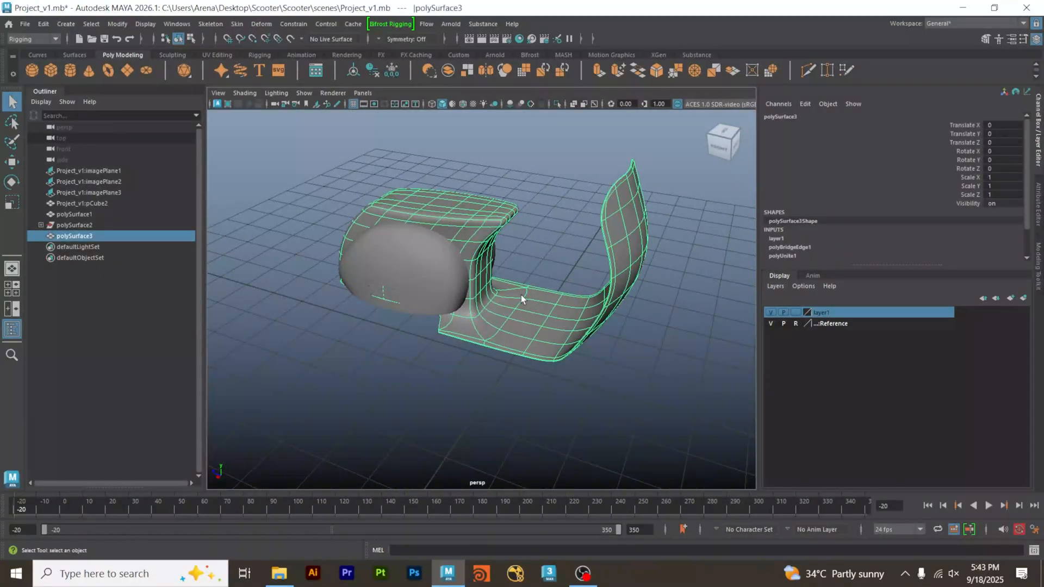
click(521, 274)
click(497, 280)
click(480, 383)
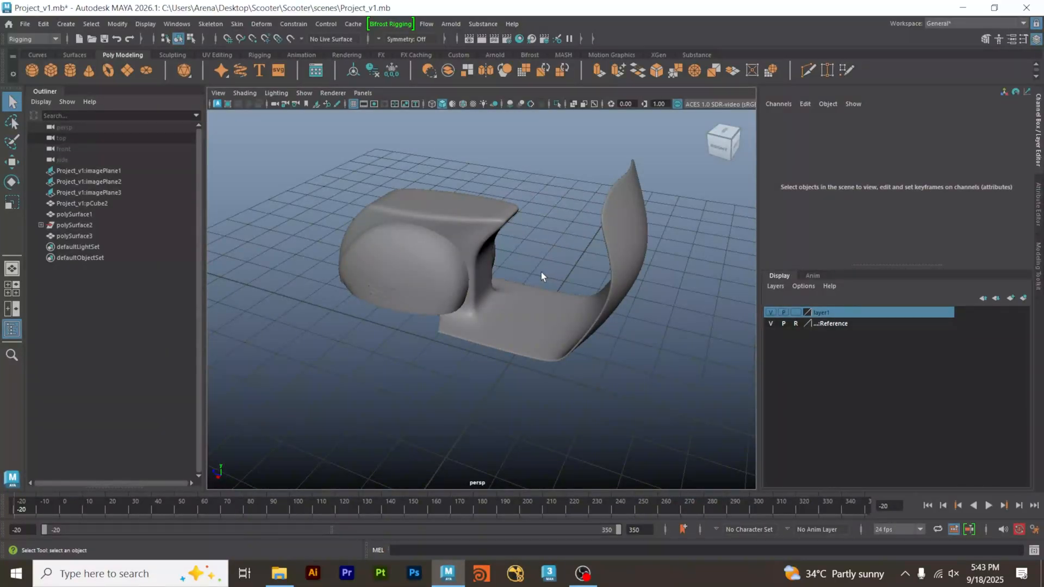
drag(550, 272, 555, 390)
click(554, 392)
In the side view, select the body mesh's faces along the front shield and the front part of the floorboard.
click(544, 327)
alt+drag(562, 328, 582, 283)
key(space)
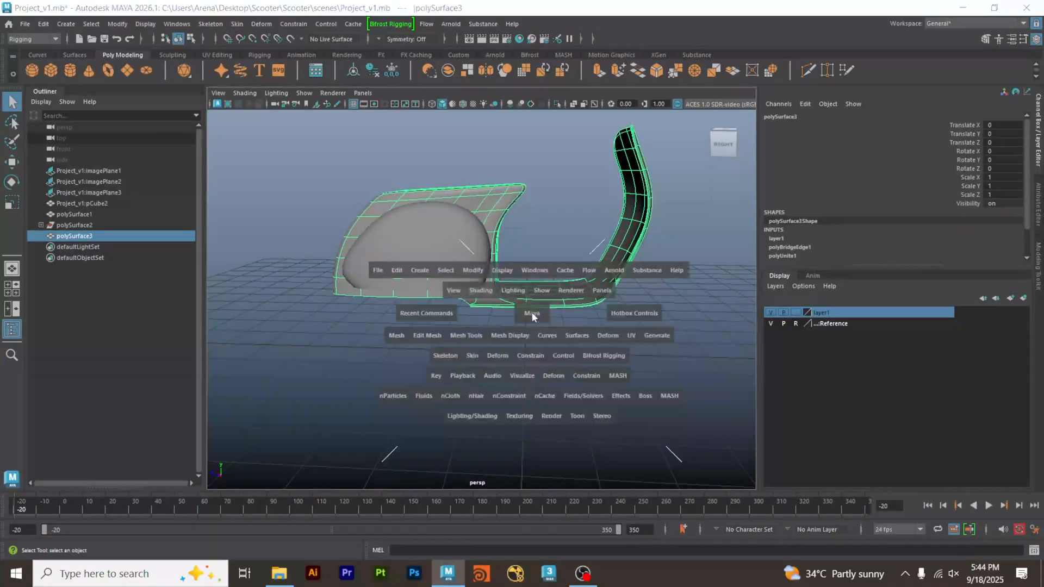
key(space)
scroll(570, 306, up, 5)
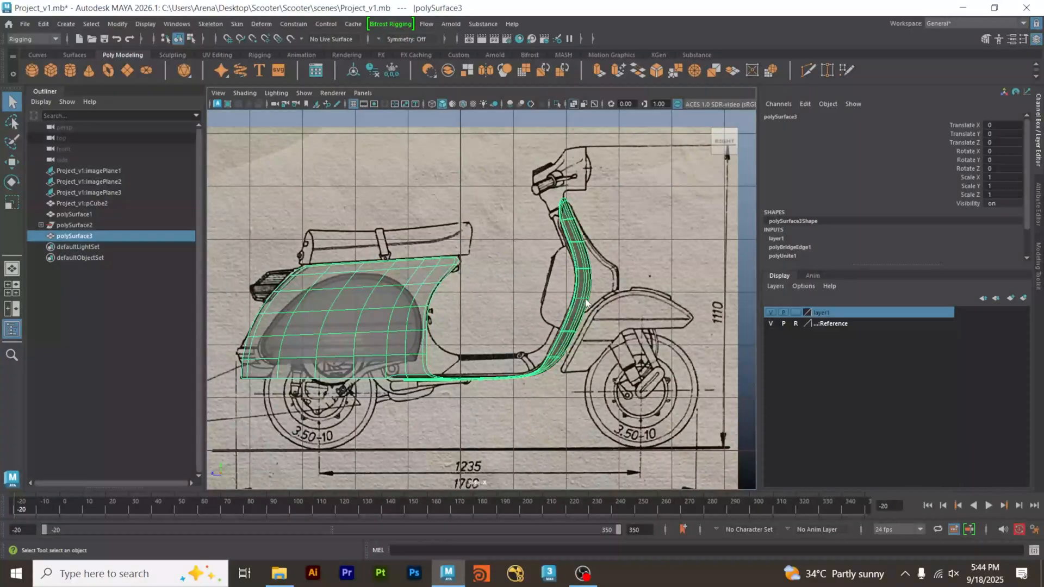
right_click(585, 298)
click(577, 281)
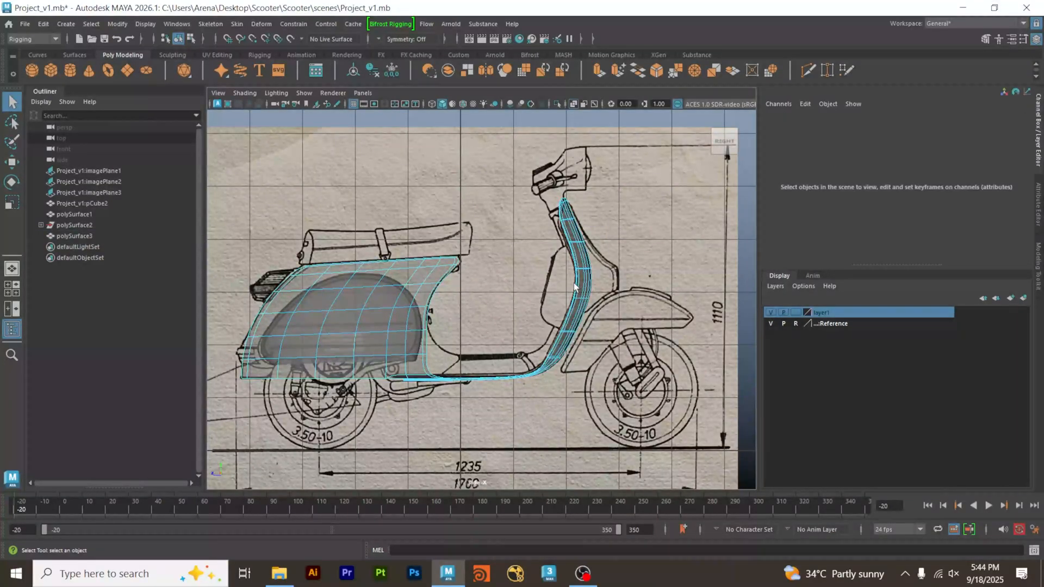
drag(611, 234, 462, 448)
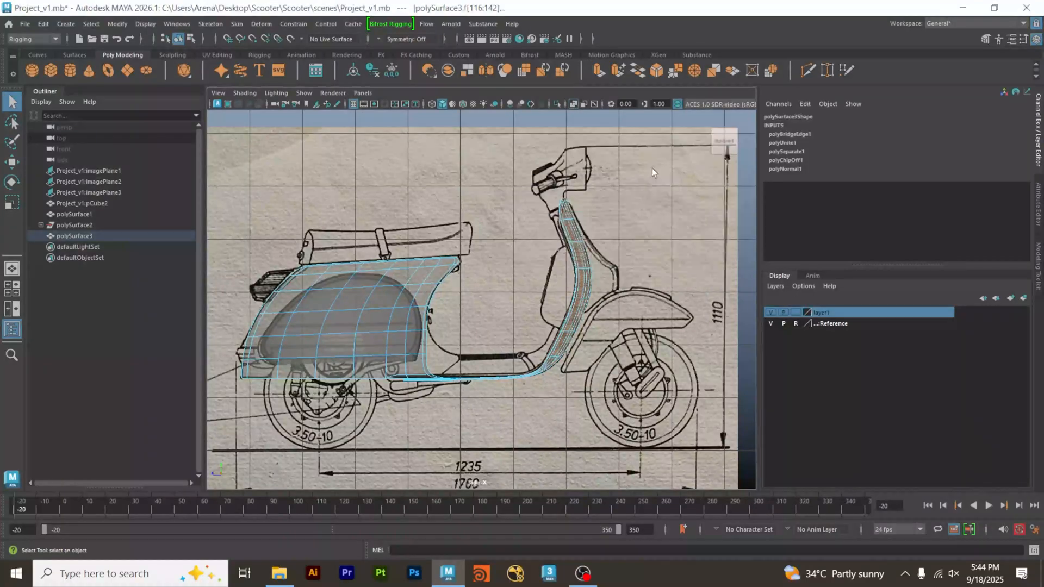
Extend the face selection to the remaining floorboard faces beside the rear cowl on both sides of the body.
key(space)
key(space)
alt+drag(573, 301, 532, 326)
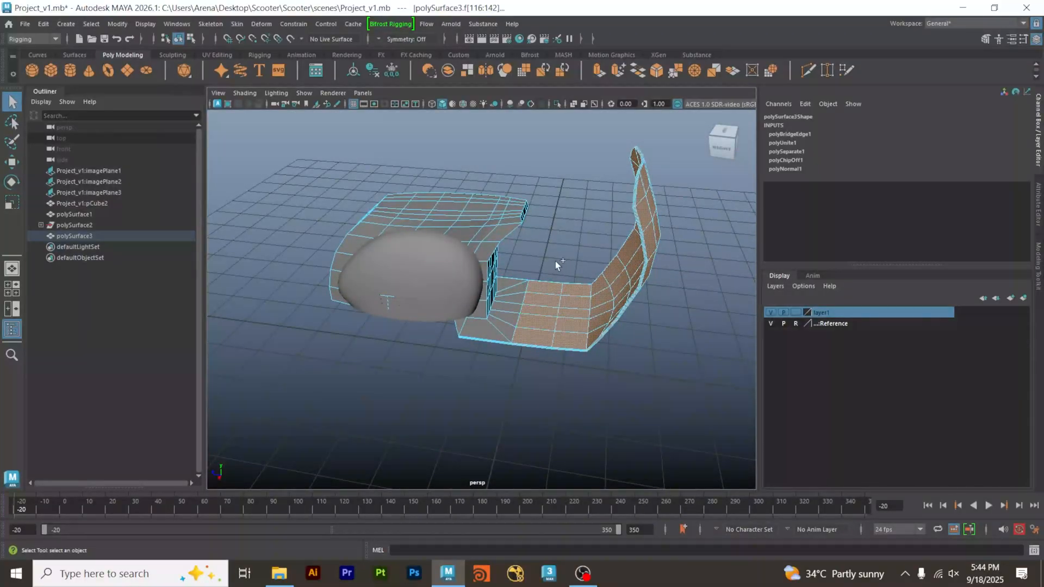
drag(562, 271, 582, 361)
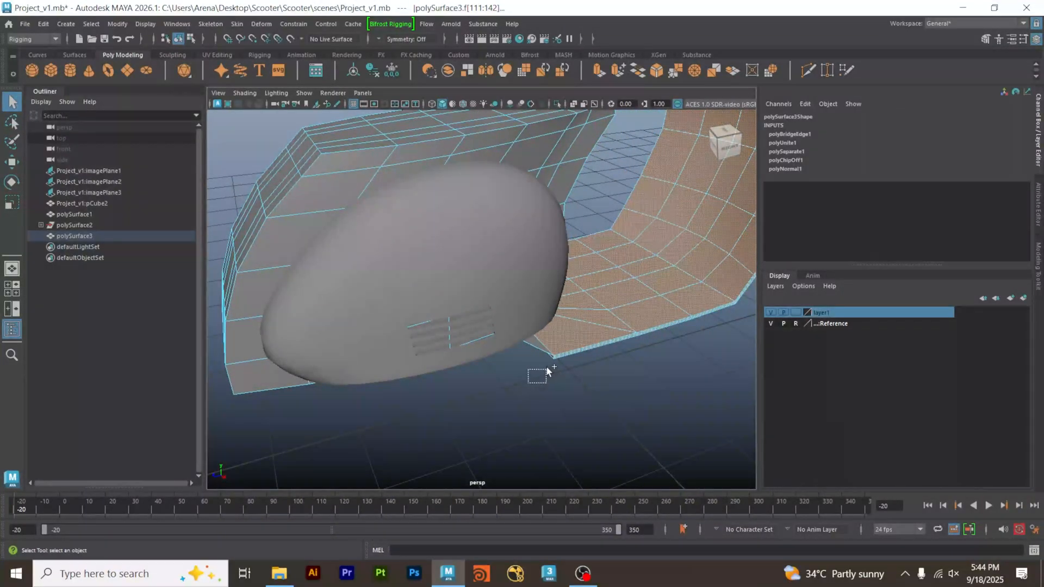
drag(562, 349, 607, 399)
drag(461, 294, 466, 285)
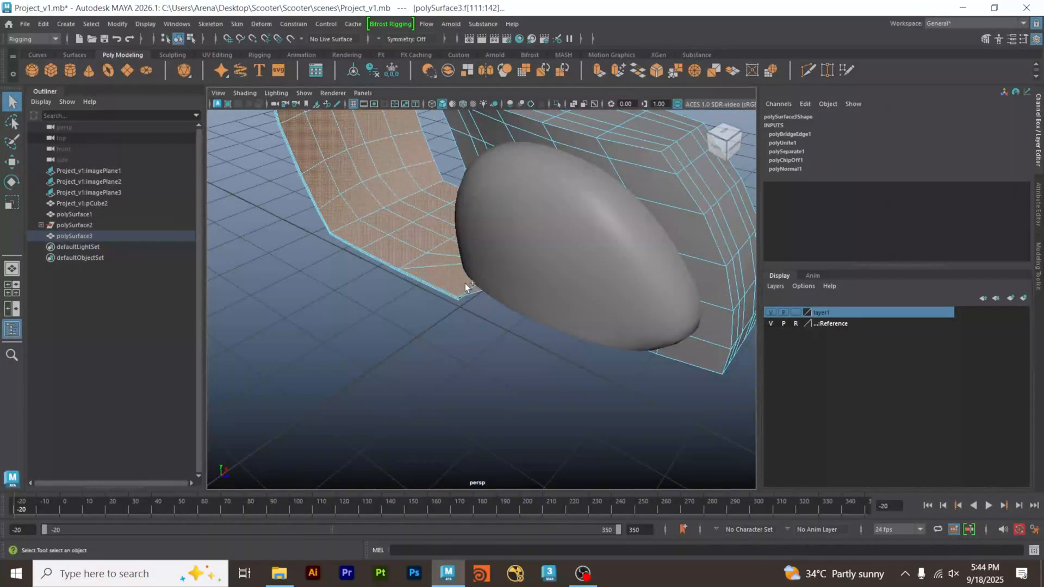
alt+drag(401, 325, 486, 323)
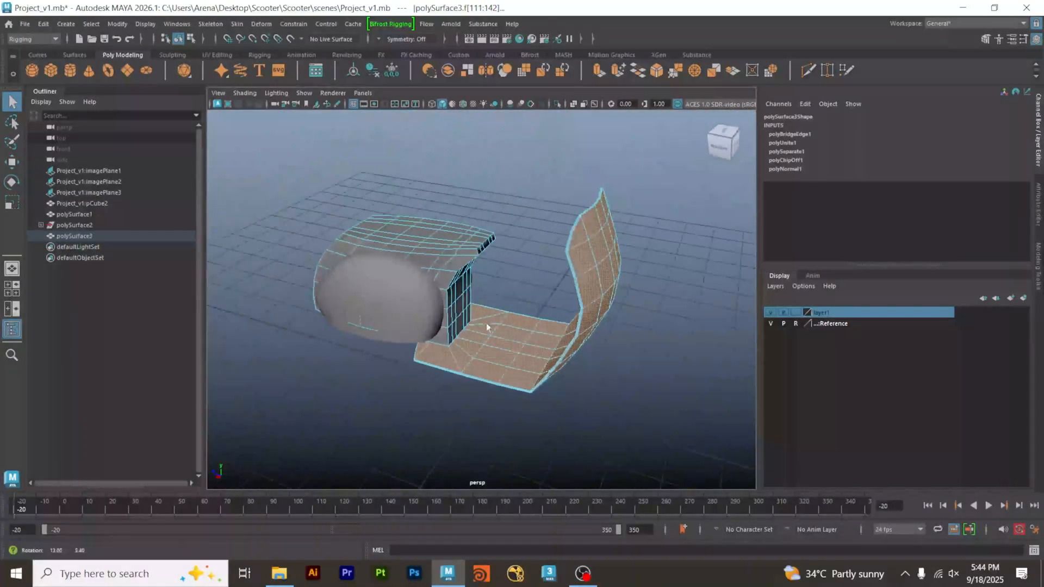
Extract the selected shield and floorboard faces from the body mesh, return to object mode and clear the selection.
shift+right_click(539, 346)
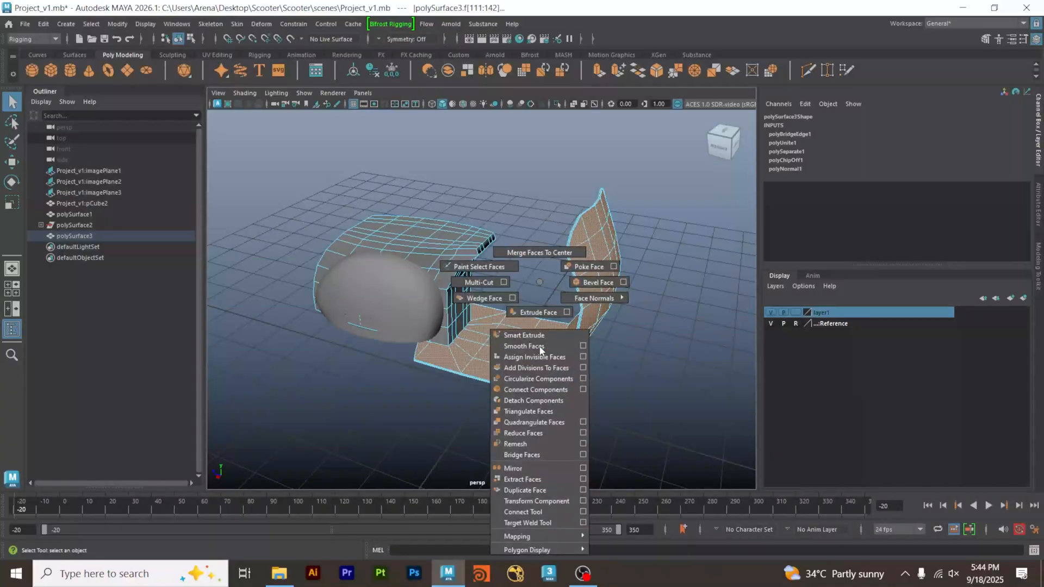
click(523, 483)
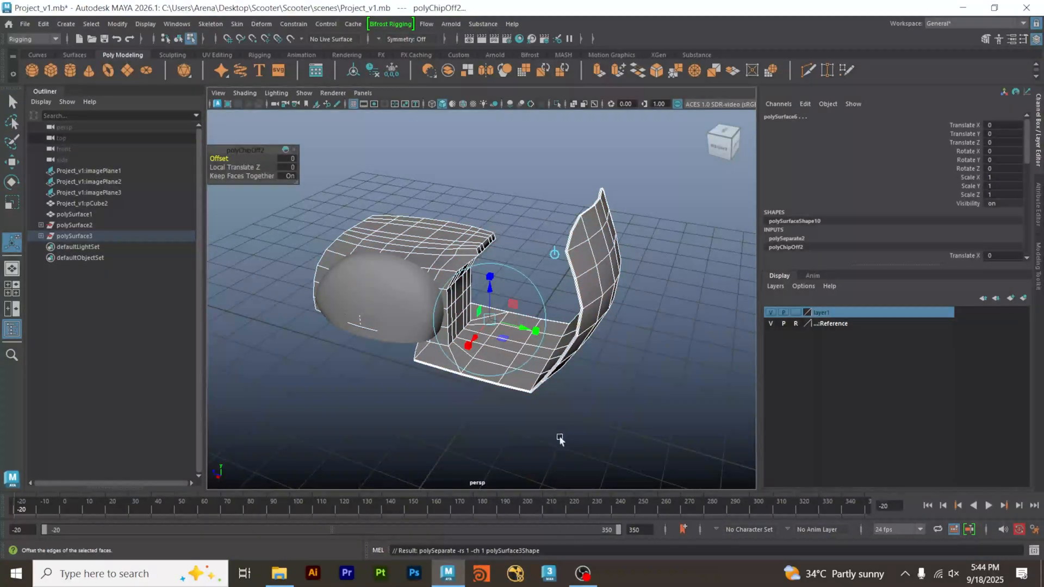
right_drag(618, 250, 619, 377)
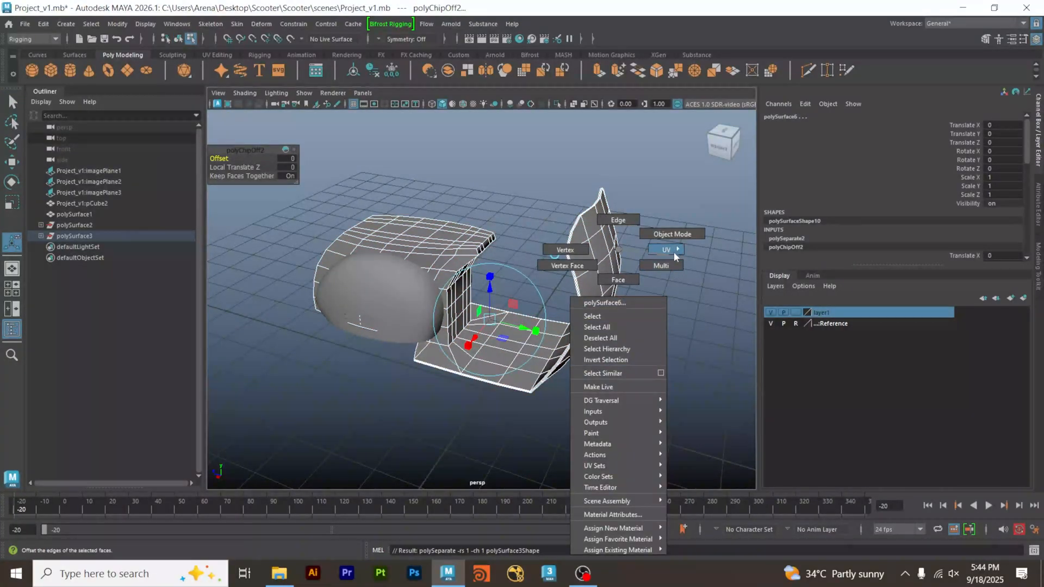
right_drag(677, 243, 676, 240)
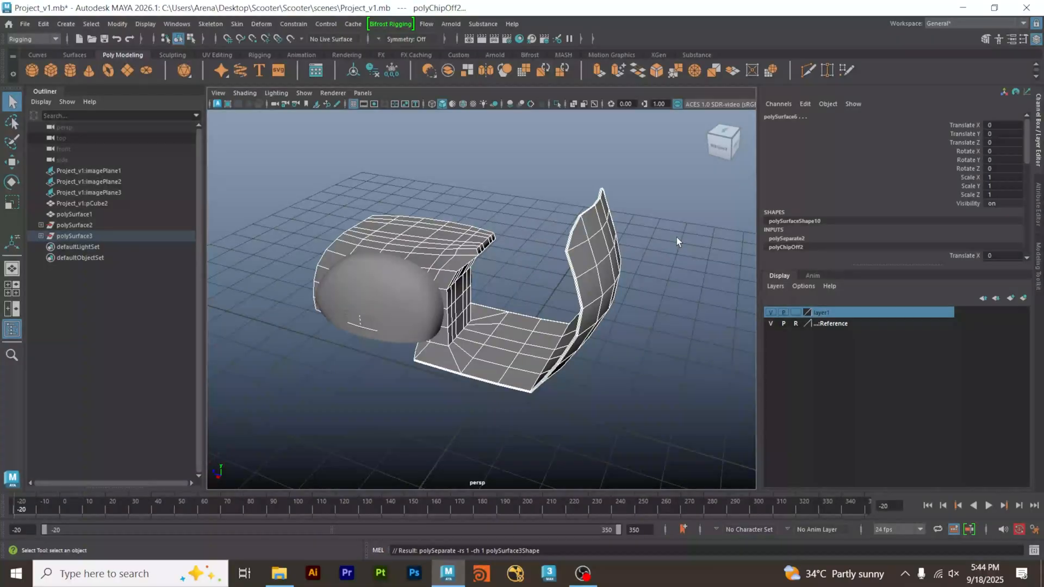
click(674, 239)
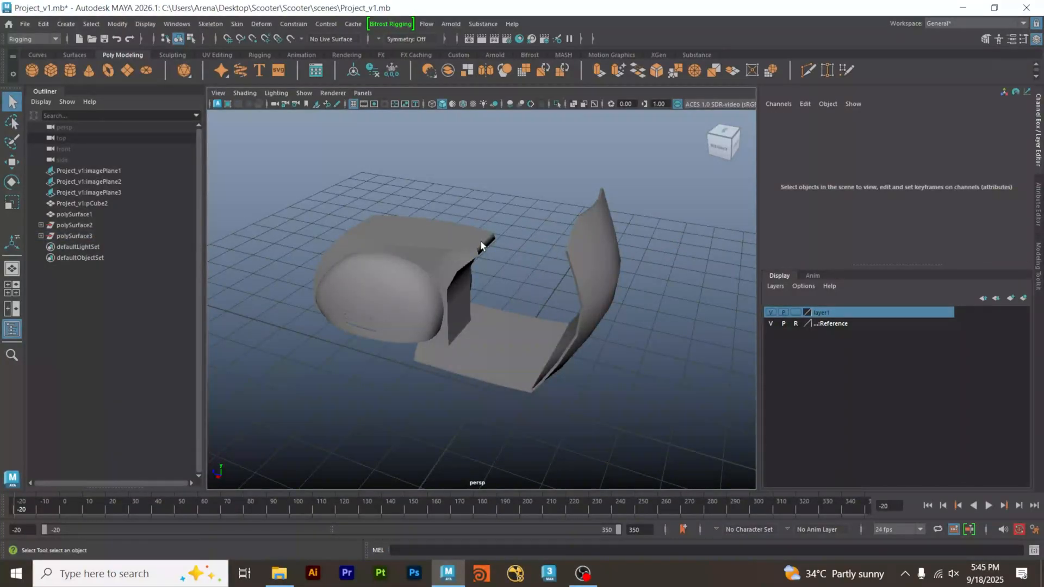
Check in the viewport that the front shield with floorboard and the rear body can be selected as separate pieces.
key(w)
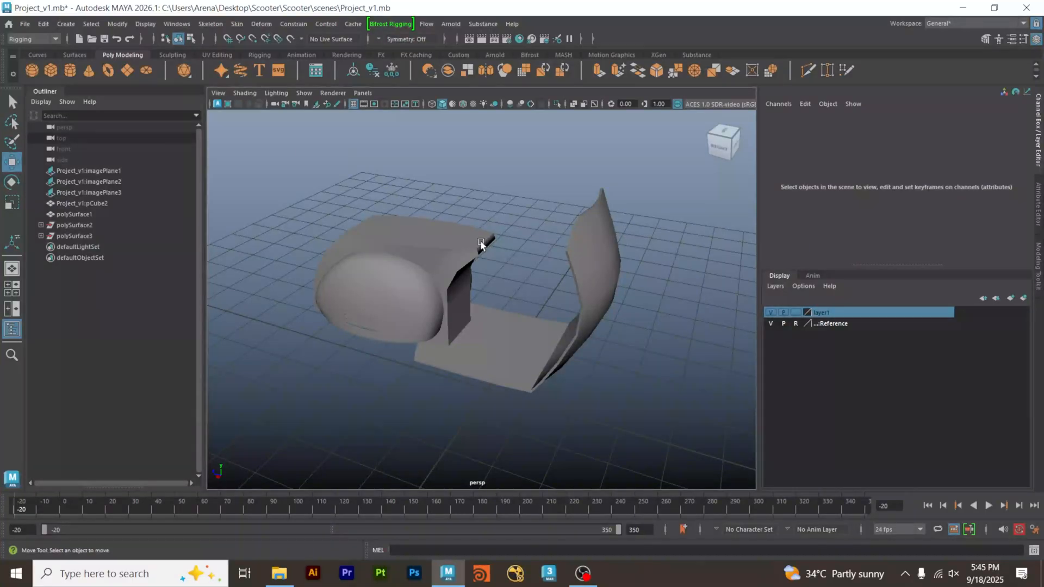
click(598, 285)
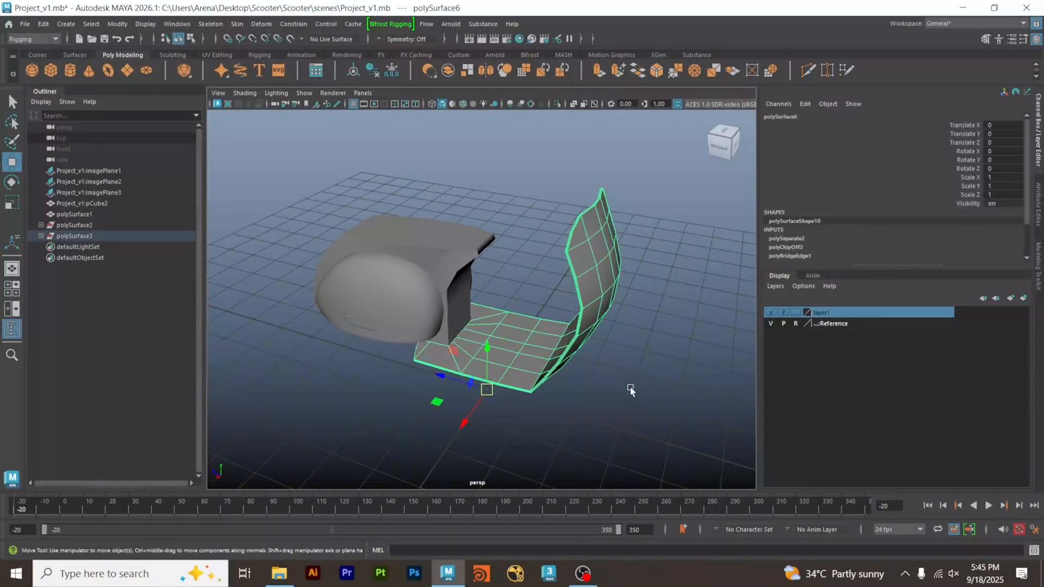
mouse_move(631, 387)
alt+mouse_down()
mouse_move(622, 361)
mouse_move(647, 310)
mouse_move(630, 386)
alt+mouse_up()
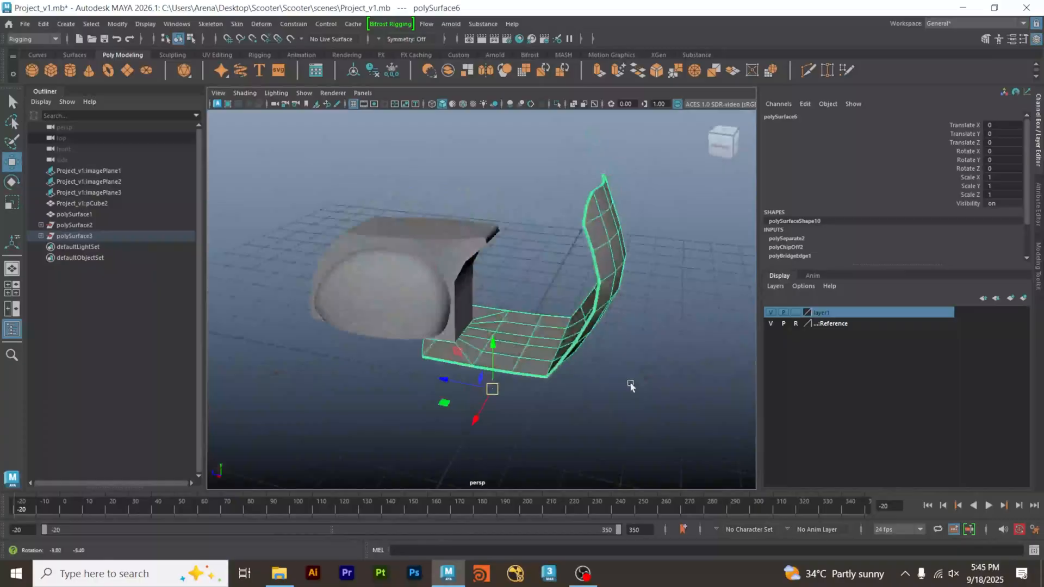
click(631, 386)
click(474, 254)
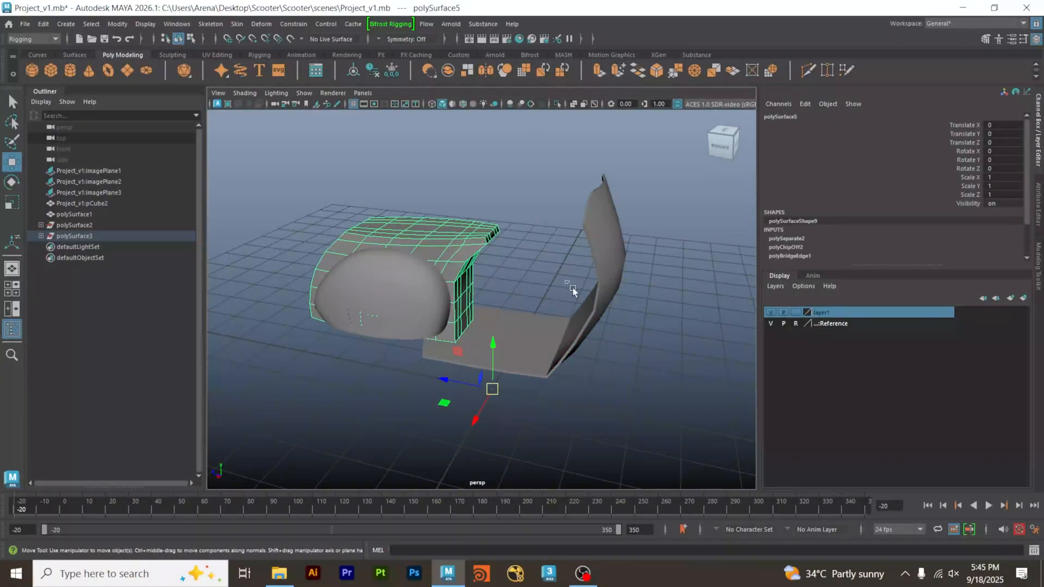
click(598, 307)
click(643, 354)
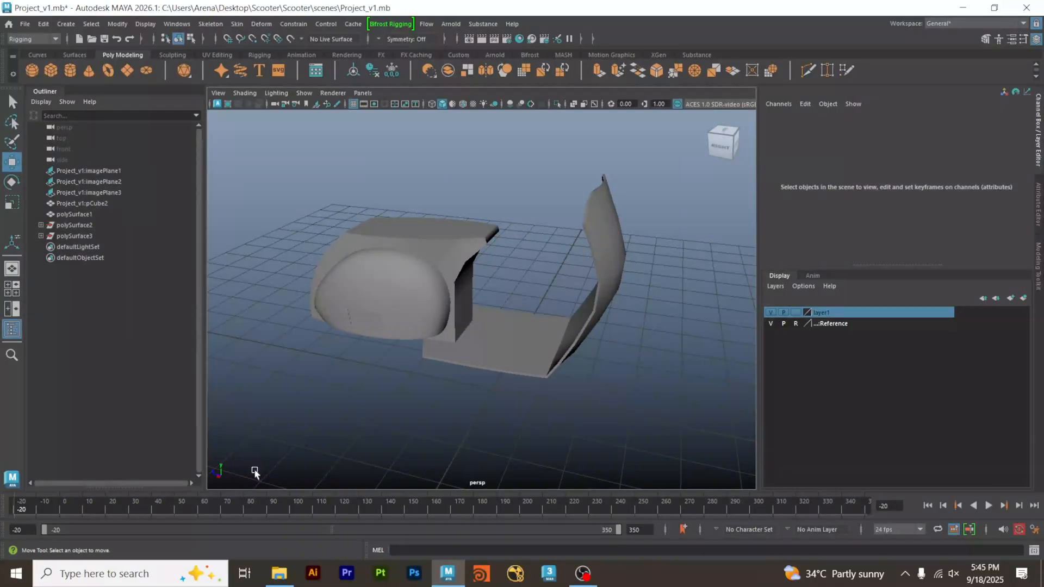
drag(552, 286, 616, 361)
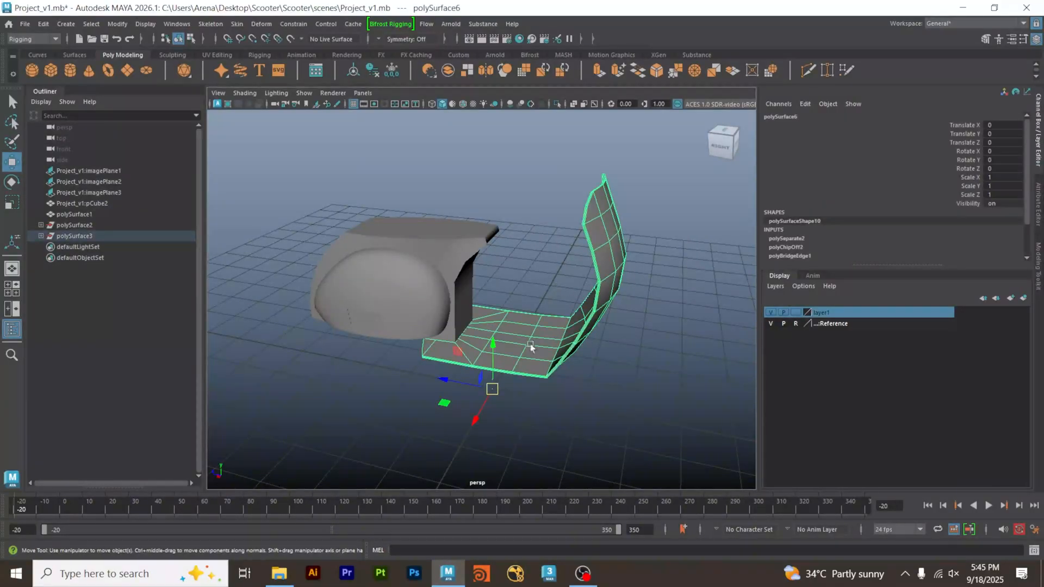
click(454, 255)
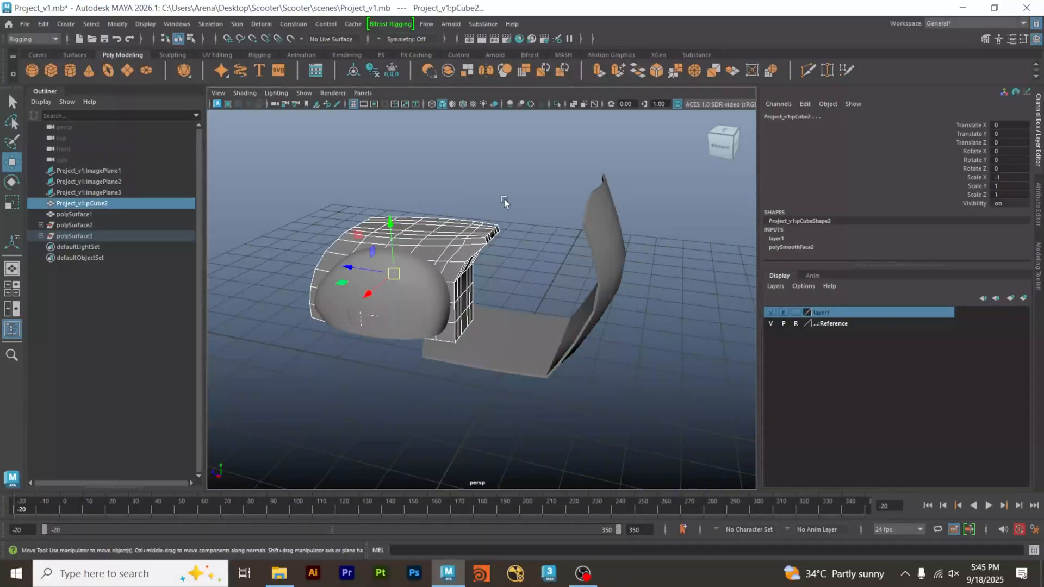
click(507, 202)
click(477, 249)
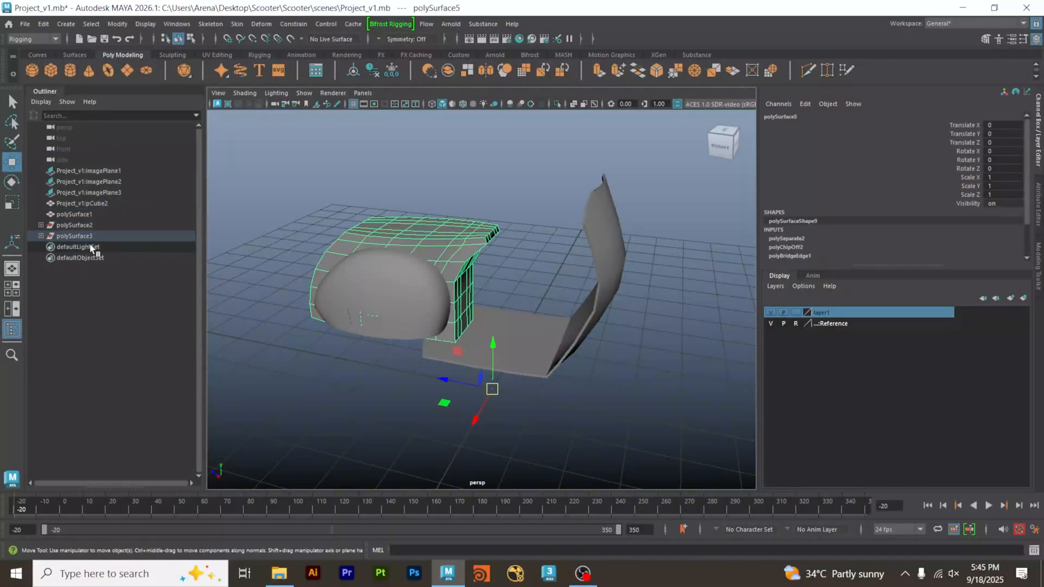
drag(566, 241, 593, 257)
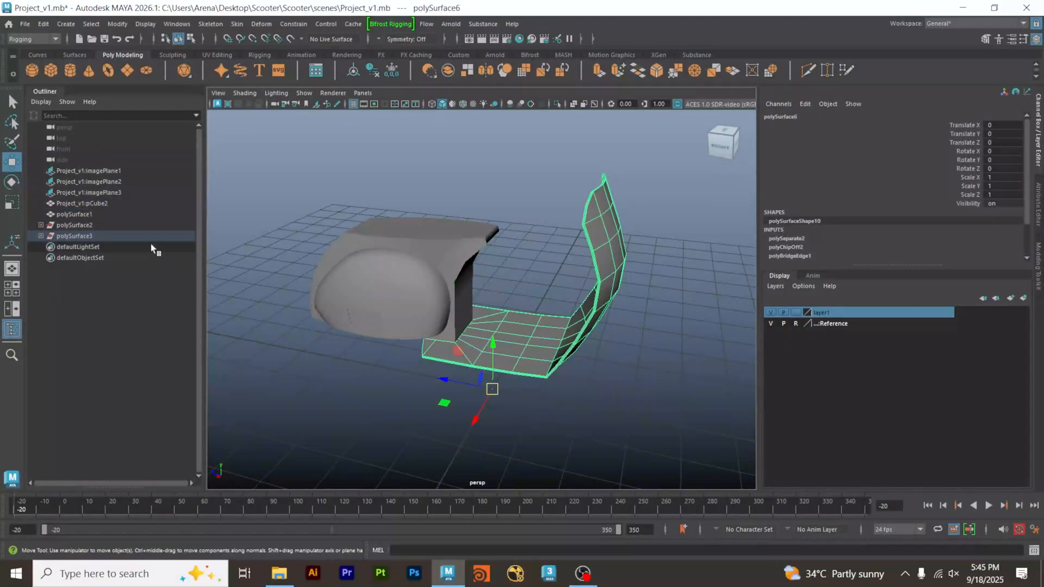
Expand the polySurface3 group and select polySurface5, polySurface6 and the group itself to identify the parts they hold.
click(40, 236)
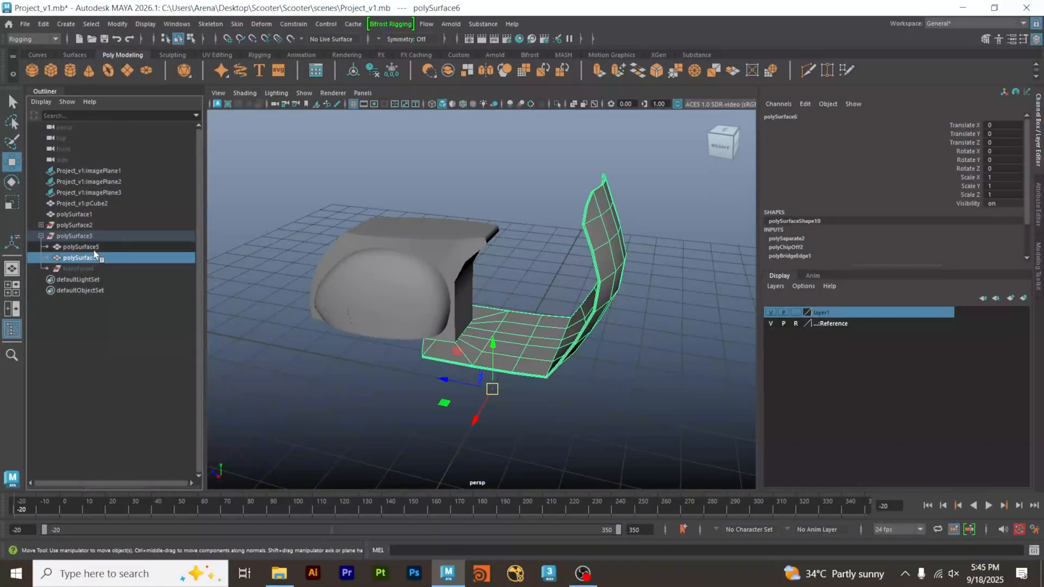
click(93, 247)
click(96, 257)
click(96, 248)
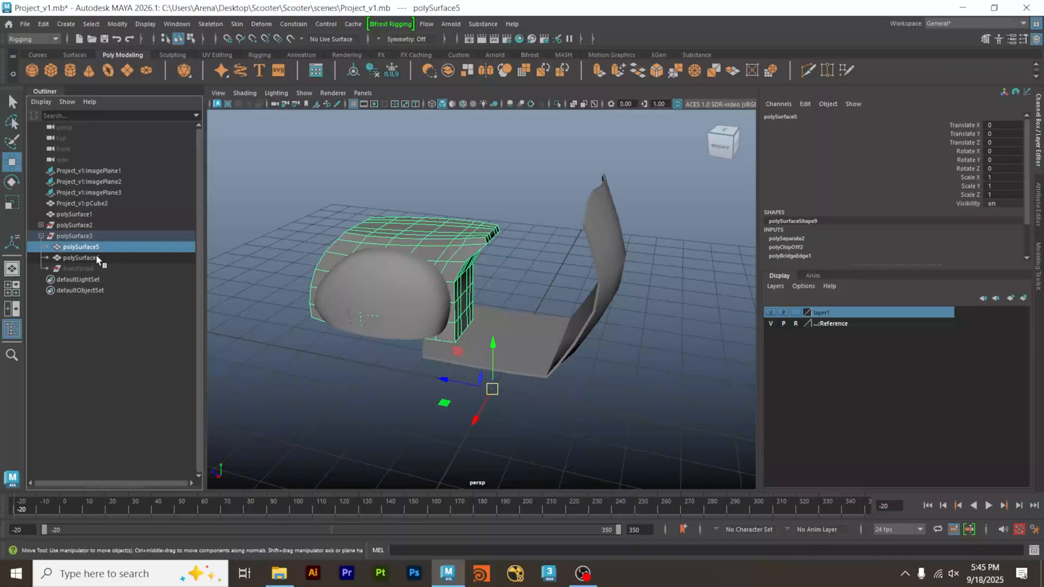
click(96, 256)
click(100, 248)
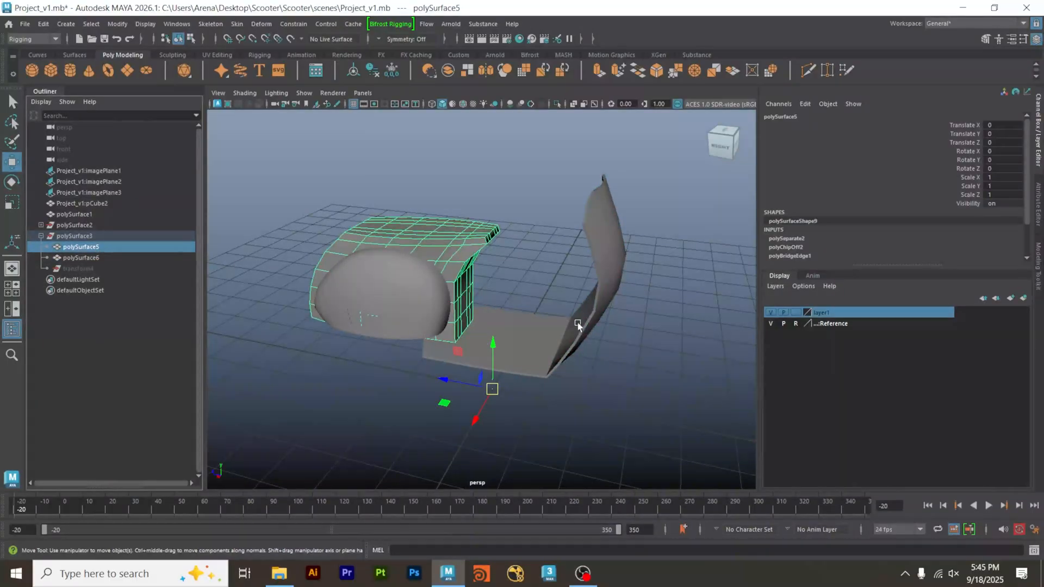
click(481, 203)
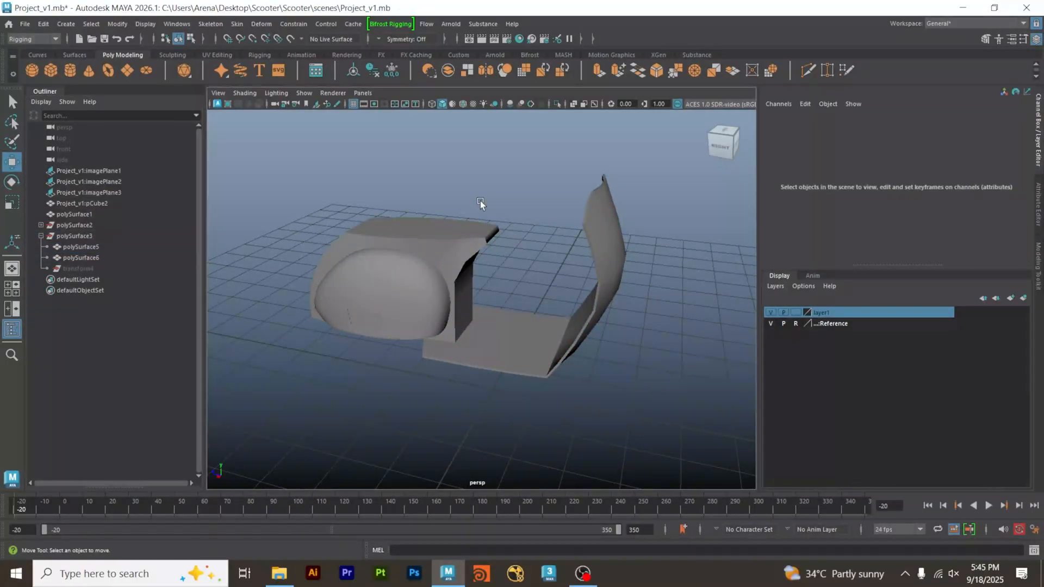
click(89, 237)
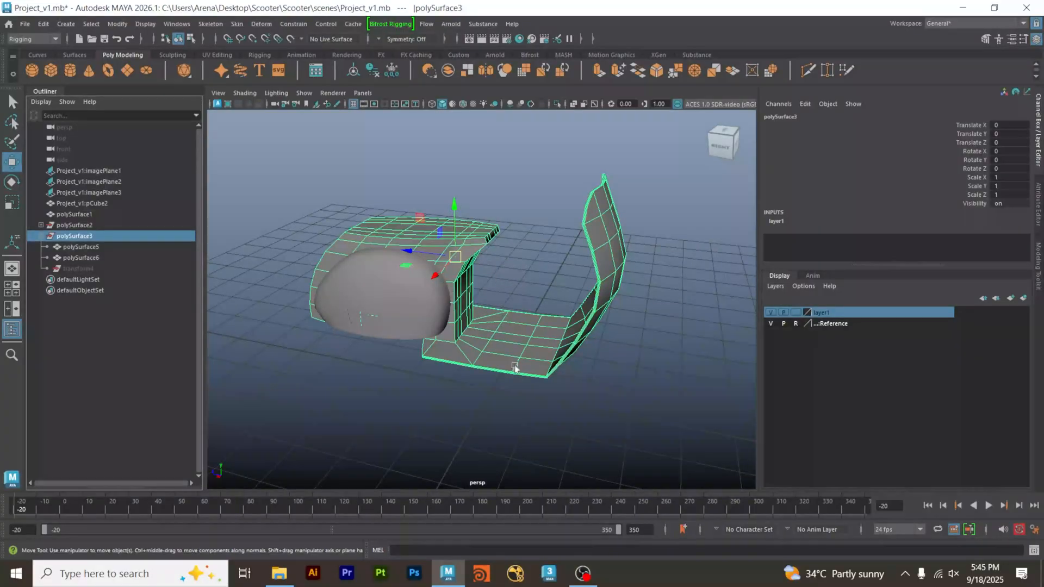
Try to unparent the whole polySurface3 group.
mouse_move(499, 328)
alt+mouse_down()
mouse_move(526, 270)
mouse_move(482, 326)
alt+mouse_up()
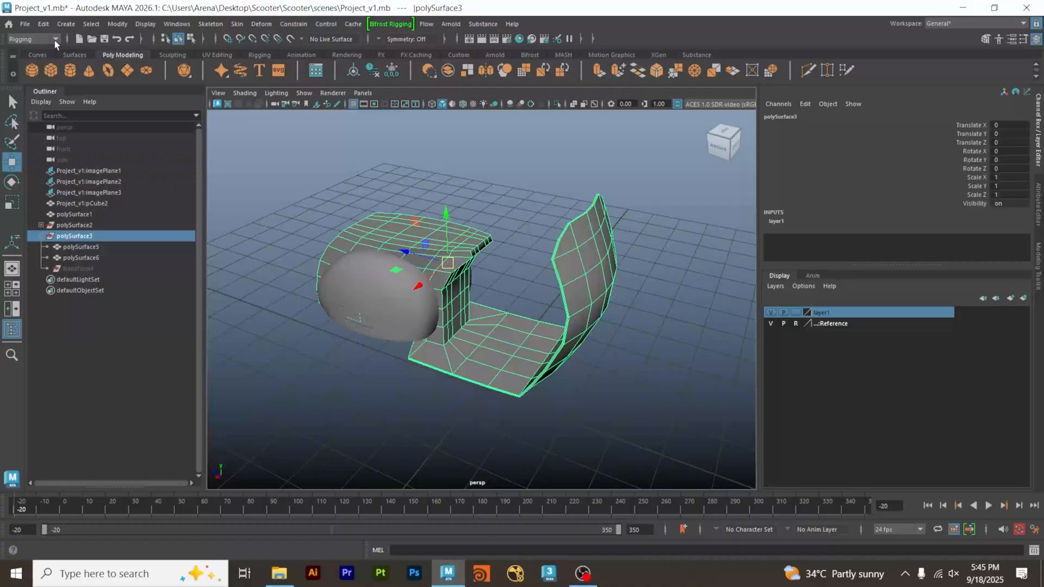
click(44, 24)
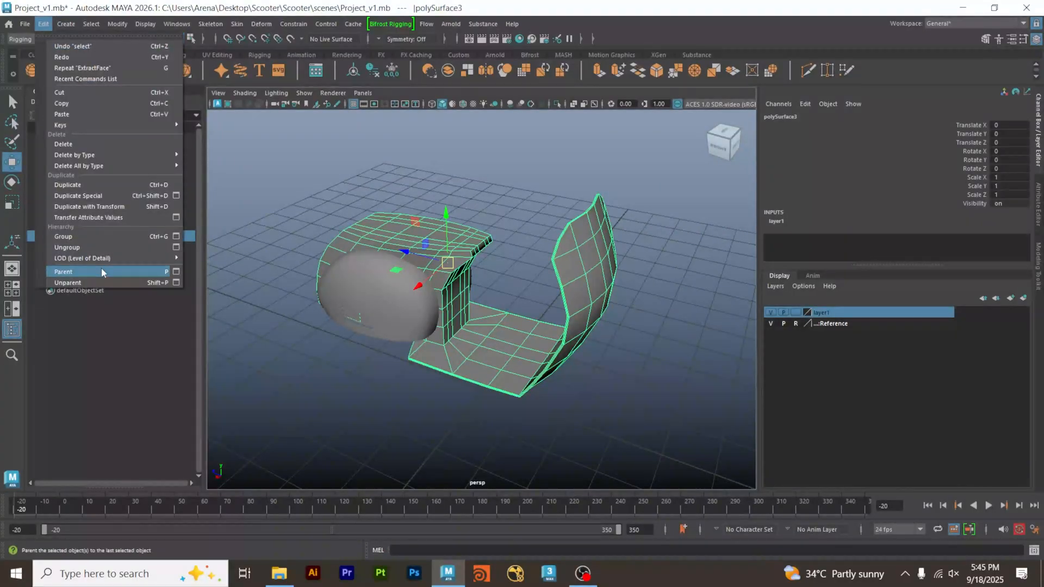
click(111, 282)
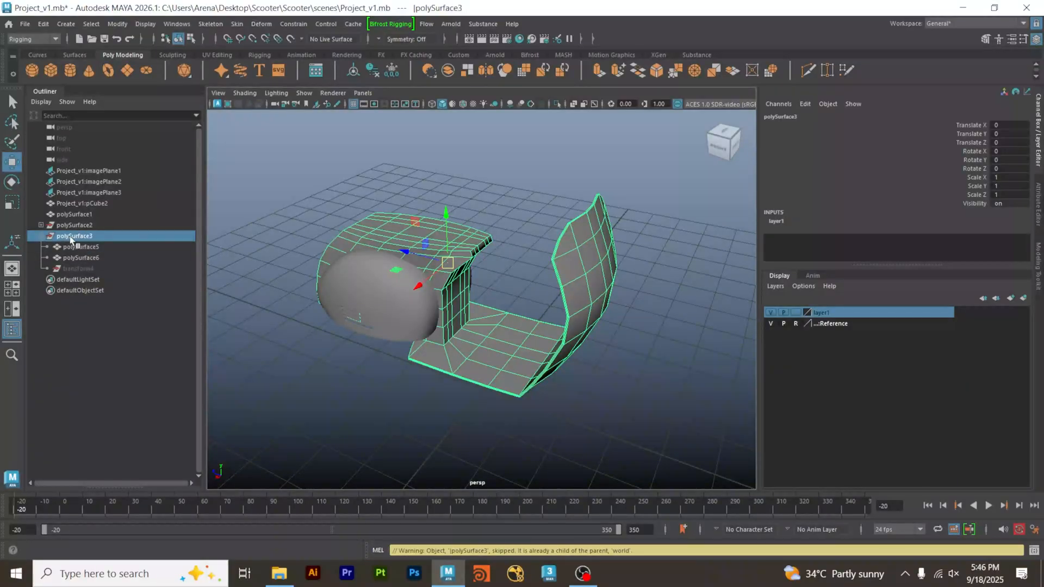
Unparent polySurface5 and polySurface6 from the polySurface3 group and clear the selection.
click(80, 247)
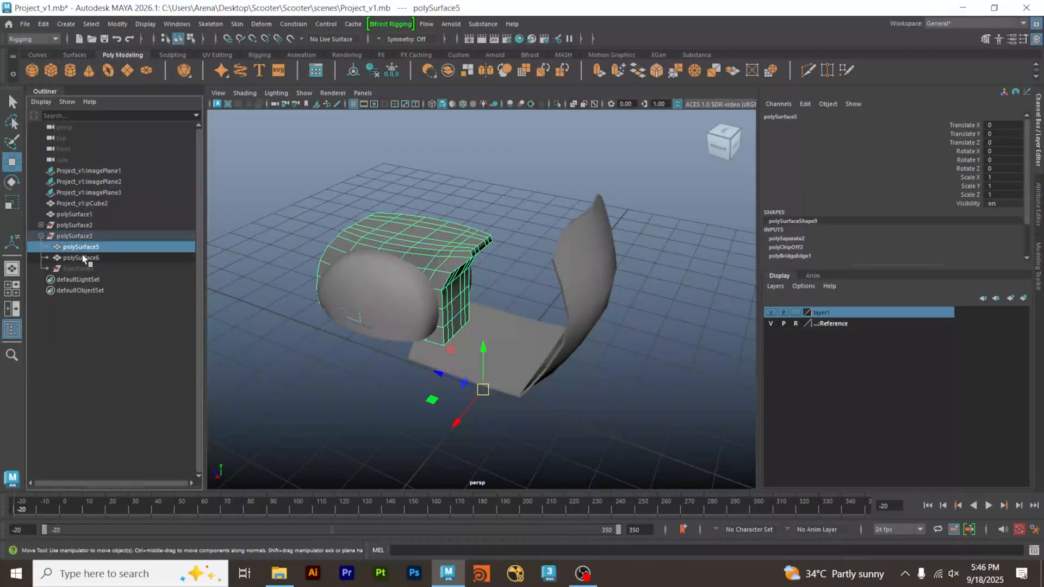
shift+click(82, 258)
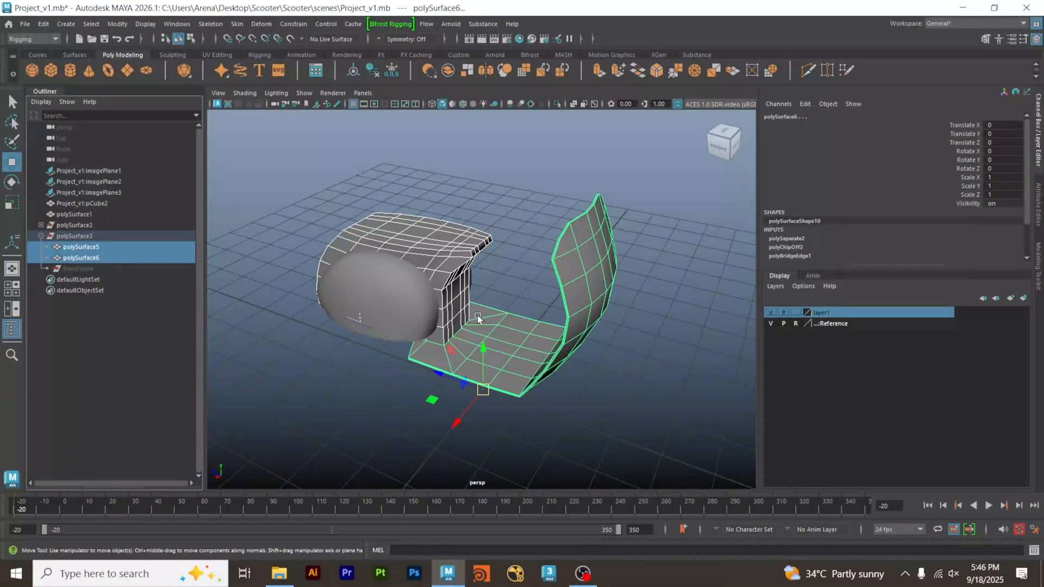
click(43, 24)
click(81, 277)
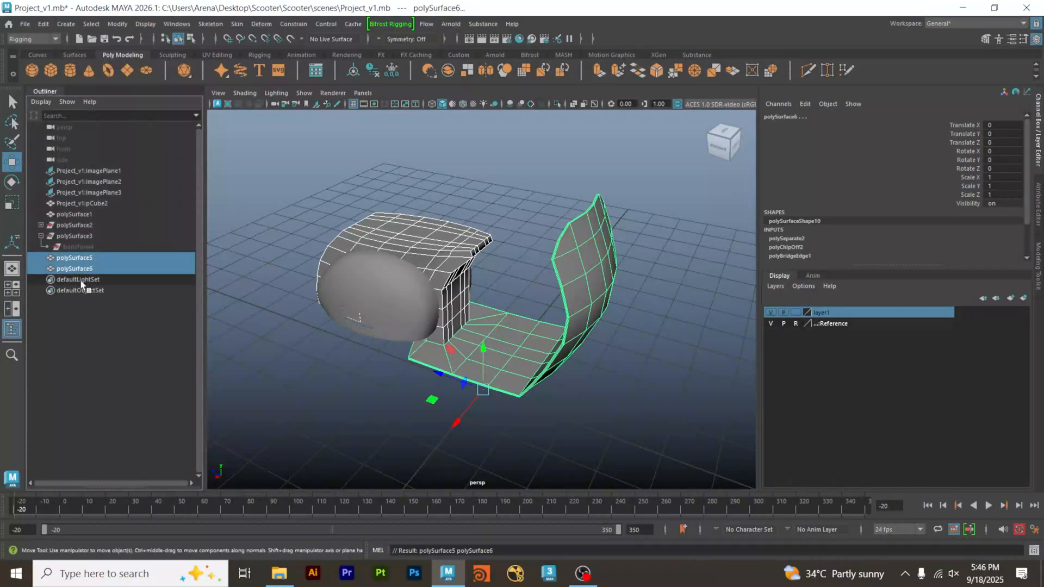
click(90, 352)
Select the polySurface3 group, the front shield with floorboard and the rear body in turn to check what each holds.
click(74, 236)
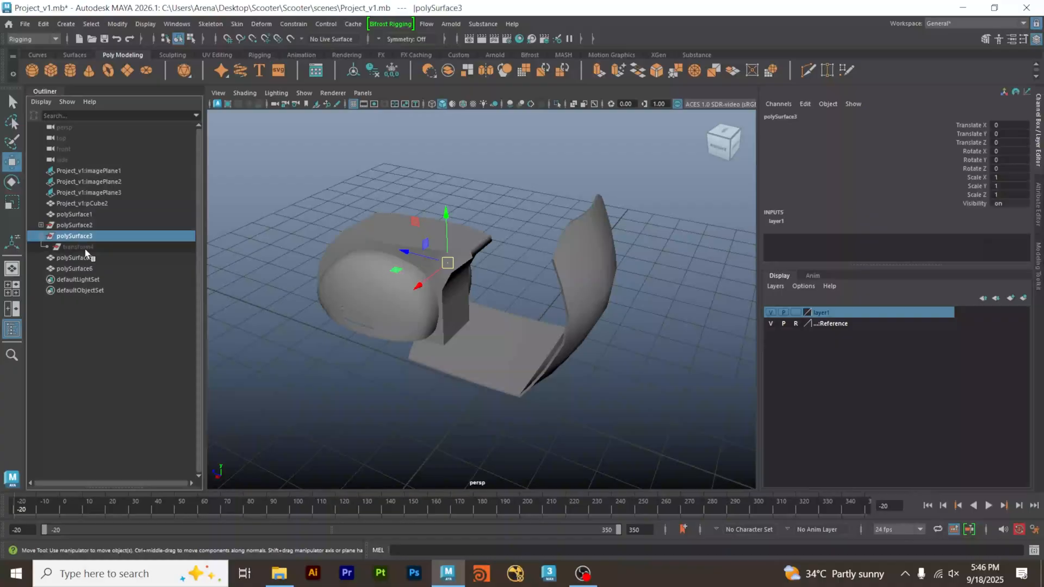
click(364, 352)
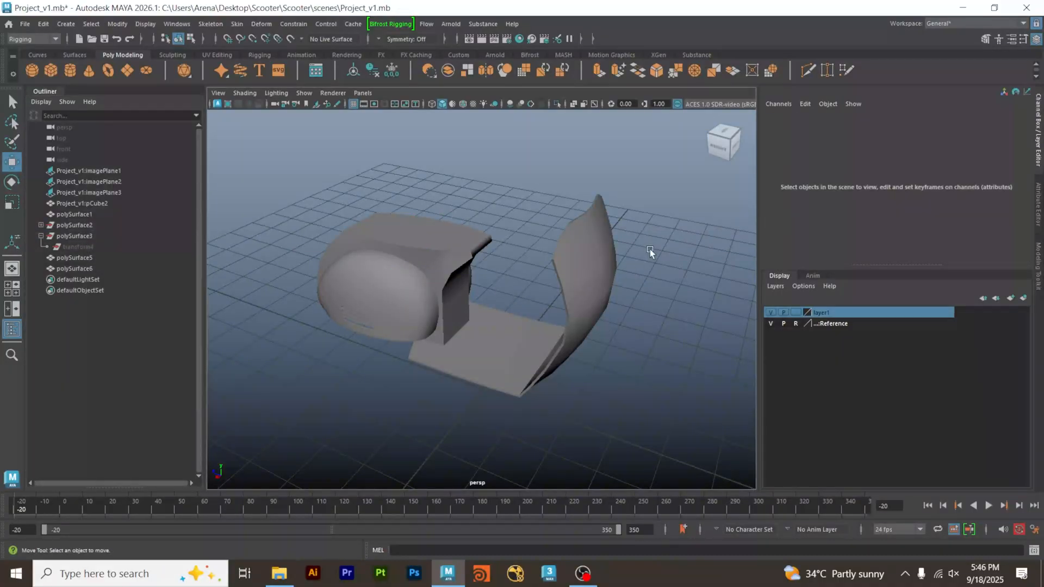
click(540, 311)
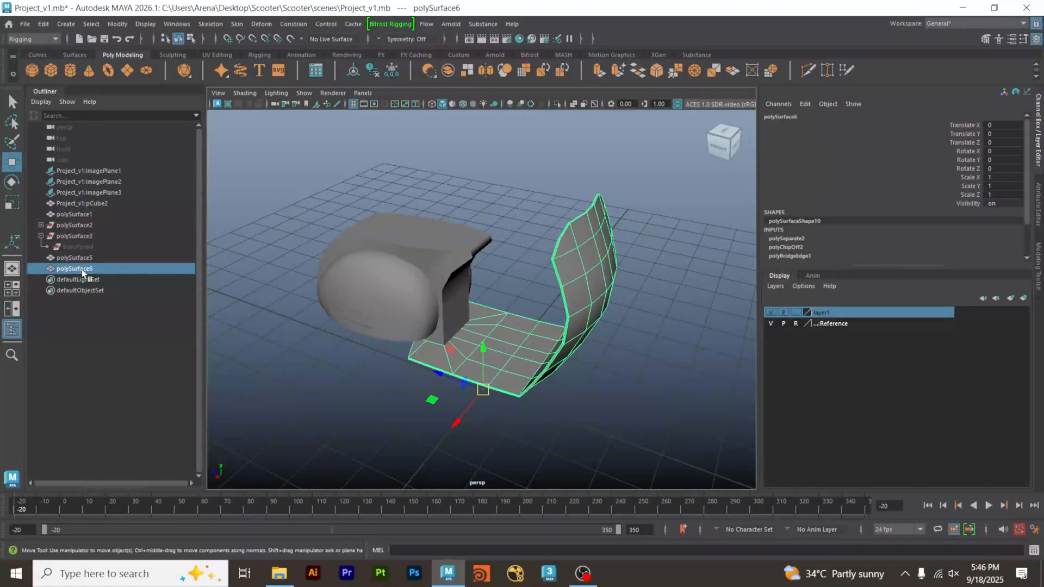
click(371, 304)
drag(476, 247, 474, 249)
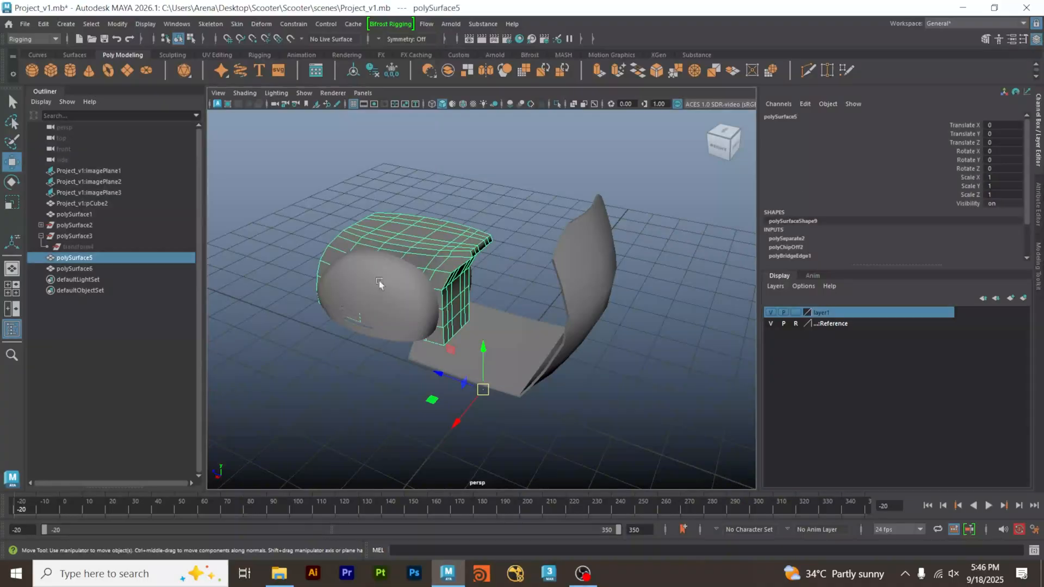
Move the emptied polySurface3 group about 8.5 units along X to test it, and delete the group.
click(112, 237)
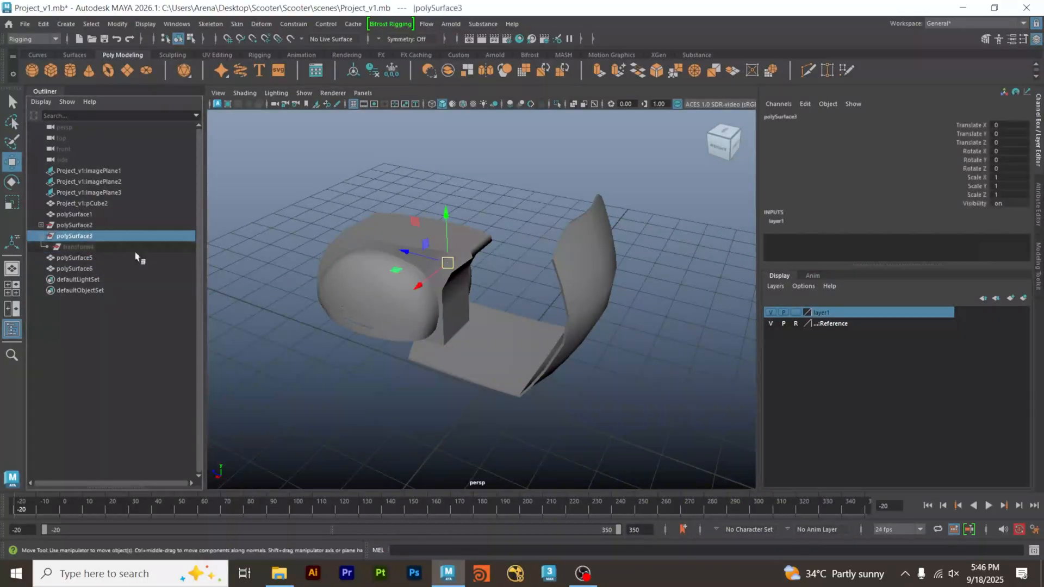
alt+right_drag(563, 270, 381, 283)
alt+drag(382, 283, 731, 344)
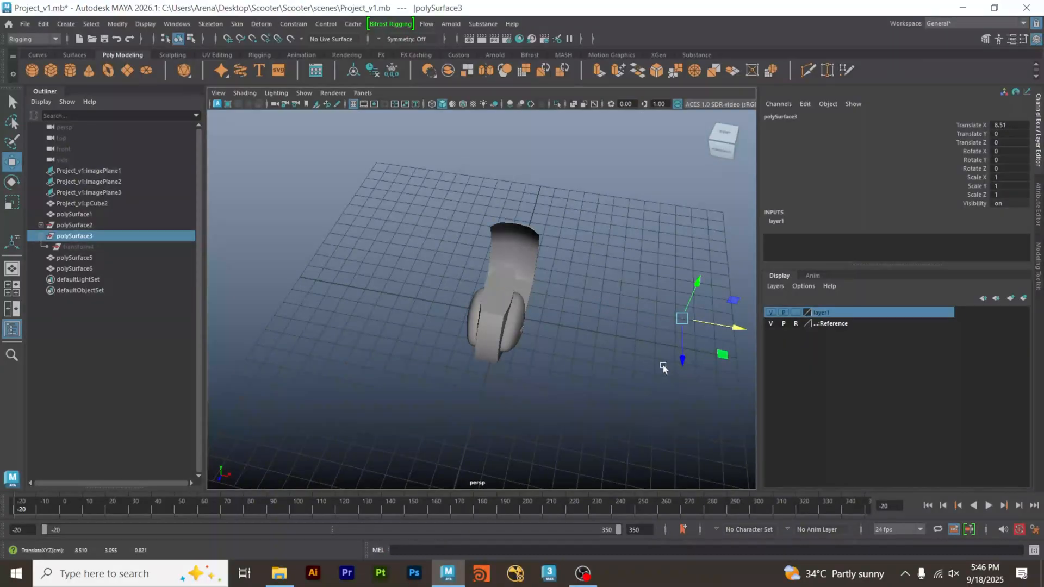
alt+drag(663, 361, 445, 300)
drag(402, 352, 478, 272)
drag(513, 223, 403, 330)
click(101, 236)
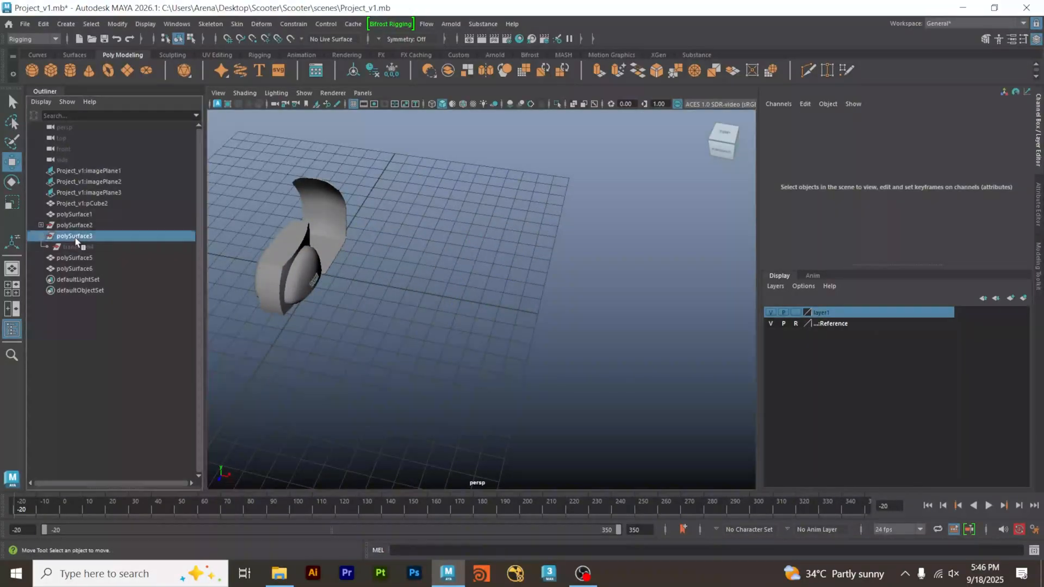
key(Delete)
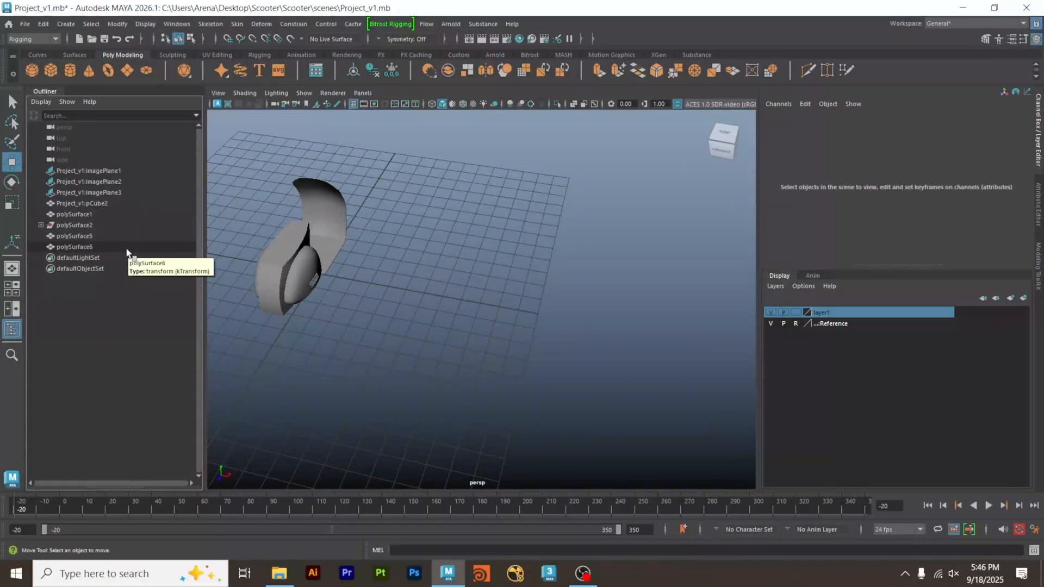
Move the polySurface2 group about 5.9 units along X to see which meshes follow it, and undo the move.
click(75, 225)
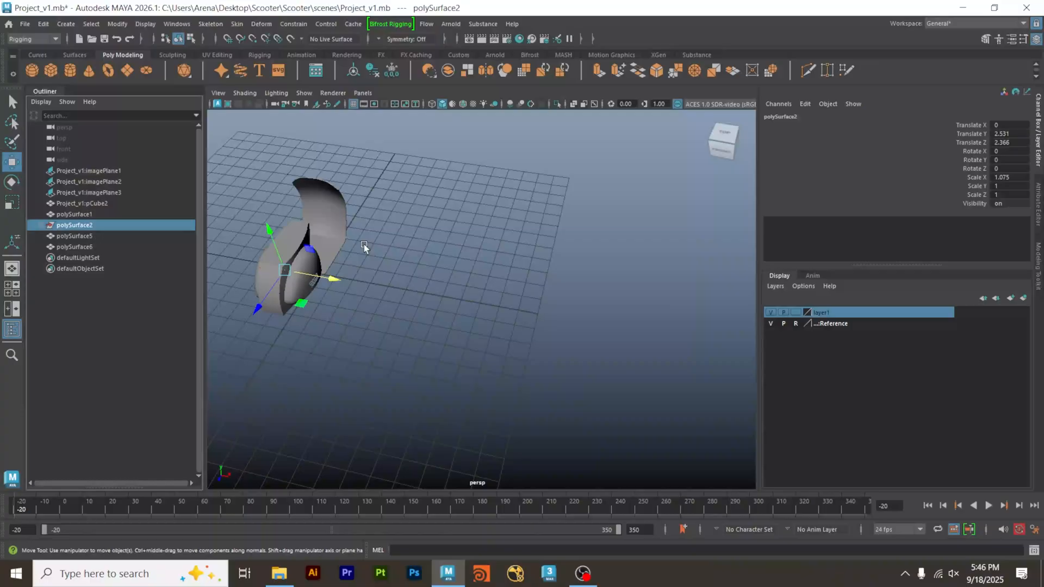
alt+middle_drag(363, 243, 434, 243)
drag(395, 275, 524, 275)
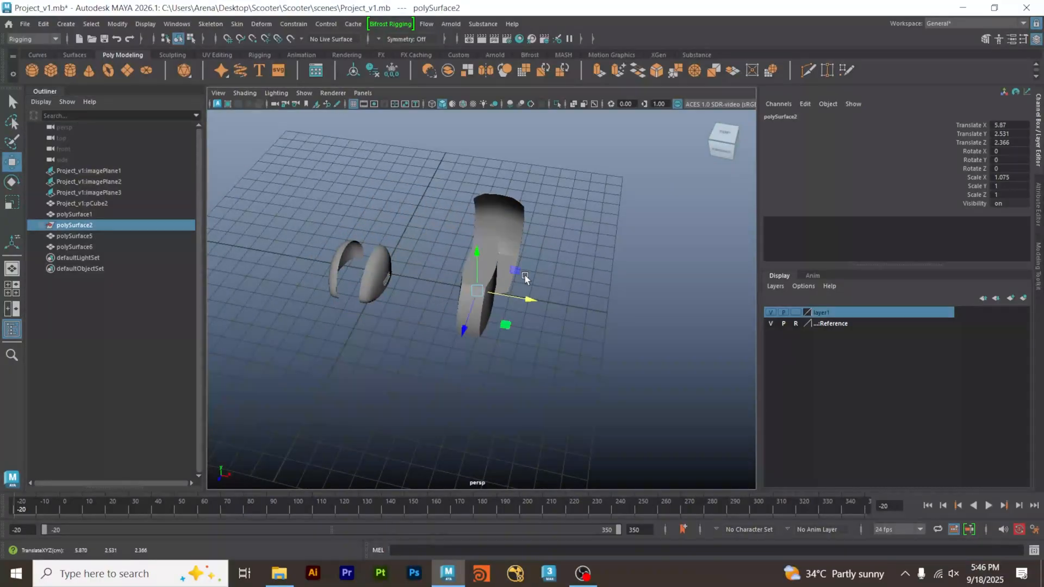
key(ctrl+z)
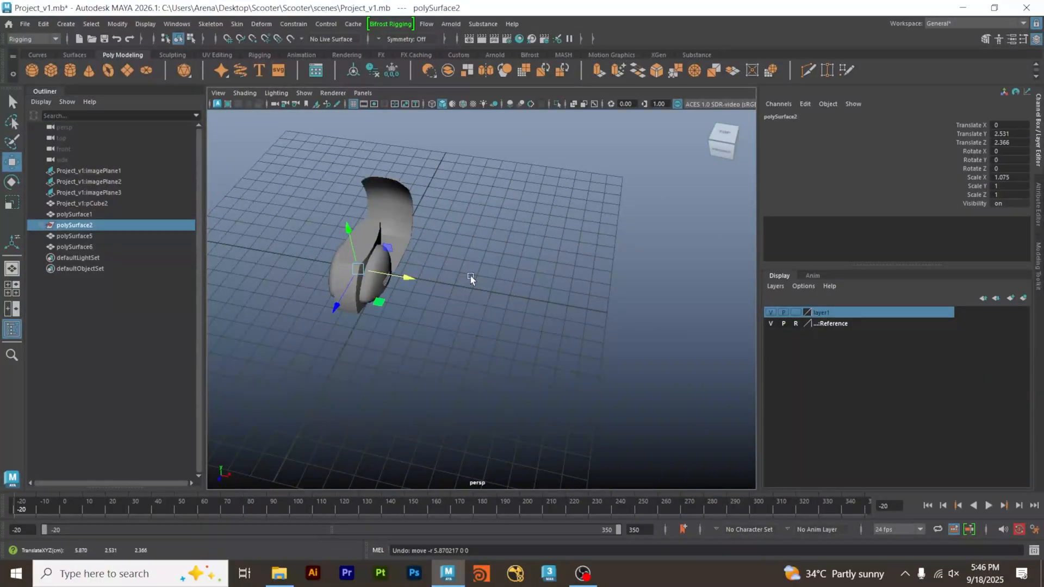
Expand the polySurface2 group, unparent polySurface3 and polySurface4 from it, and clear the selection.
click(41, 225)
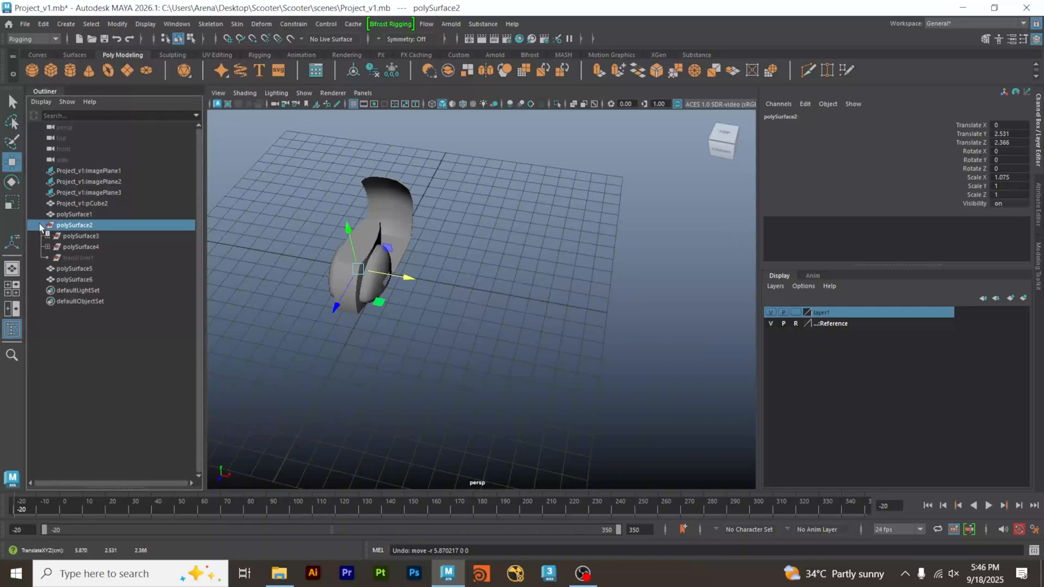
click(105, 237)
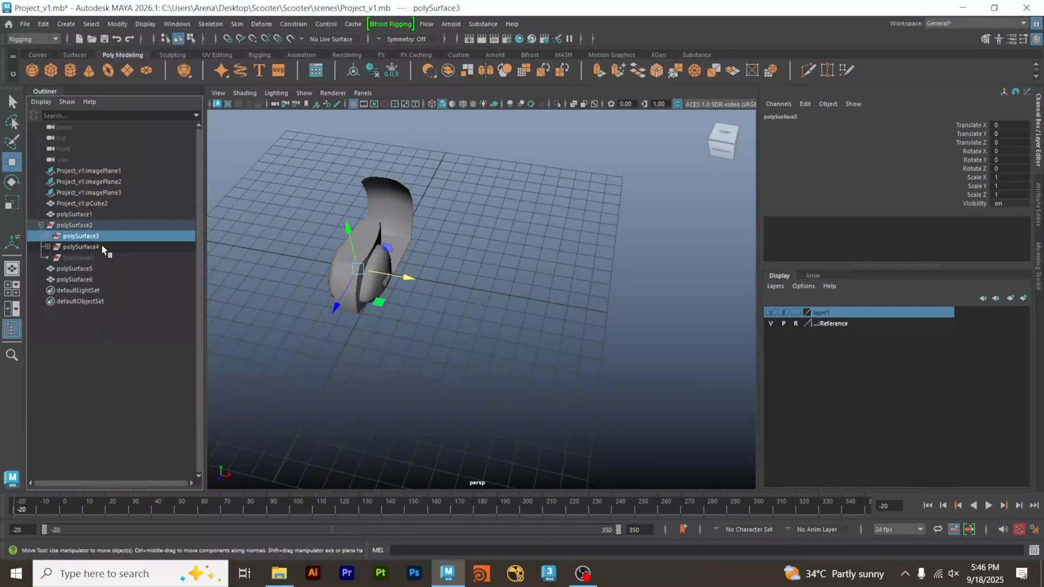
shift+click(102, 246)
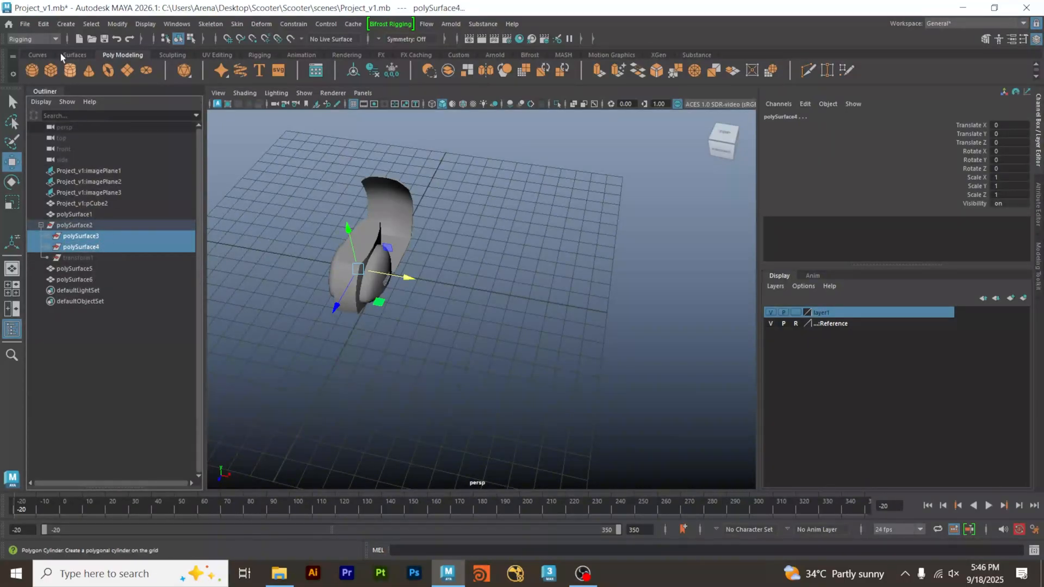
click(44, 24)
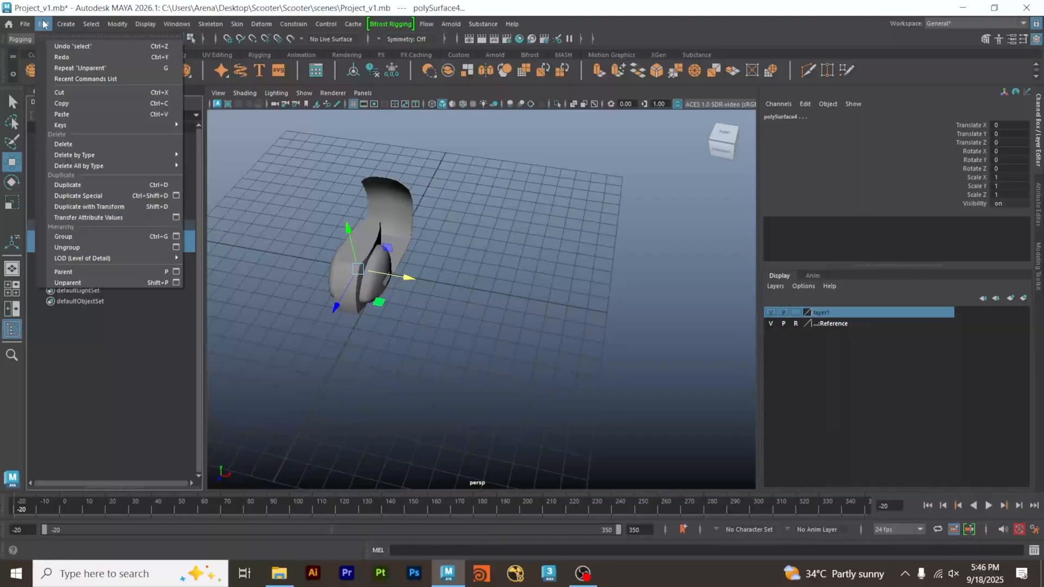
click(67, 282)
click(234, 332)
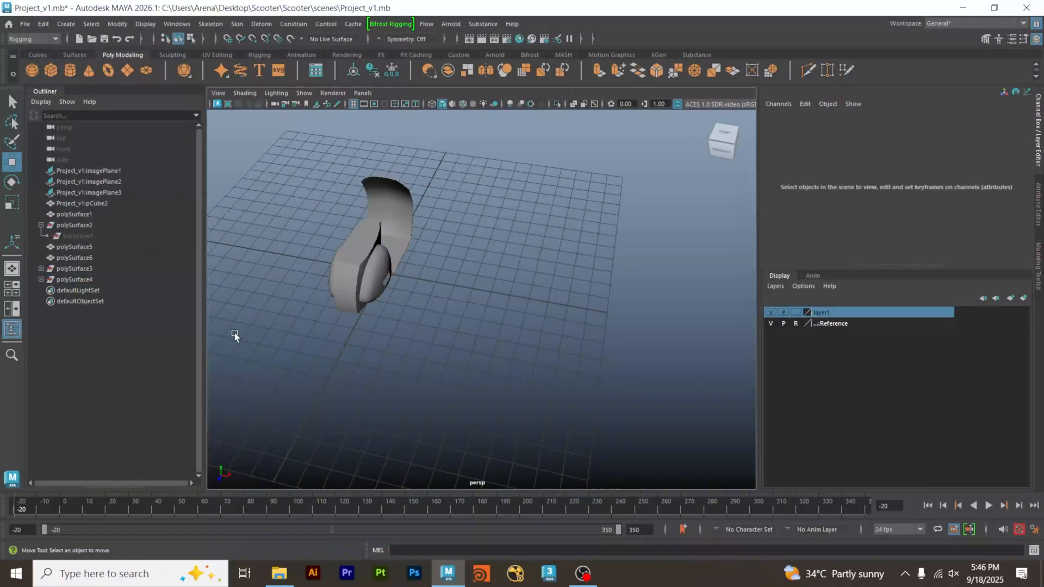
Move the emptied polySurface2 group about 6.3 units along X to test it, and delete the group.
click(67, 226)
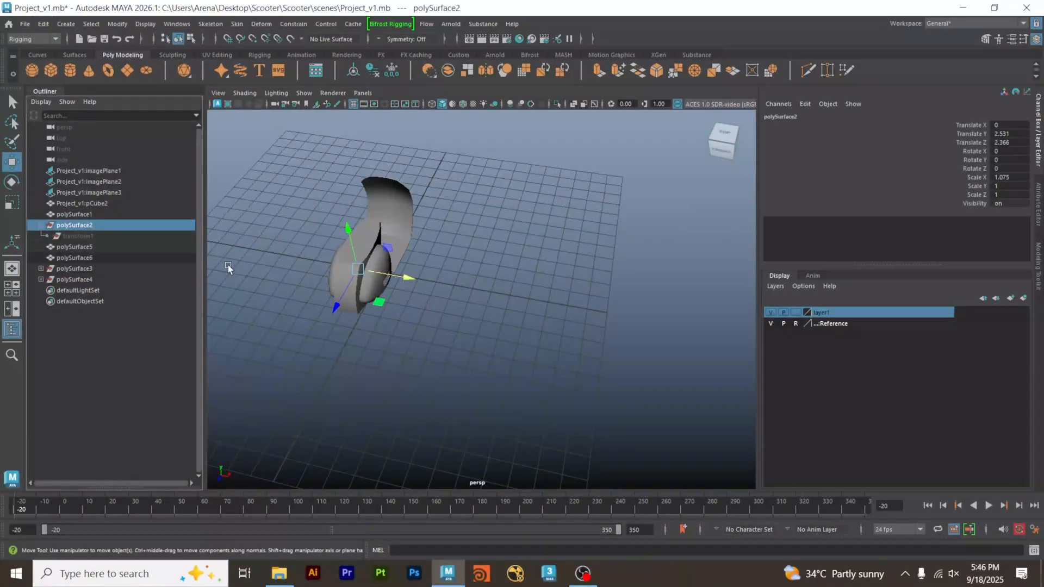
drag(408, 280, 540, 295)
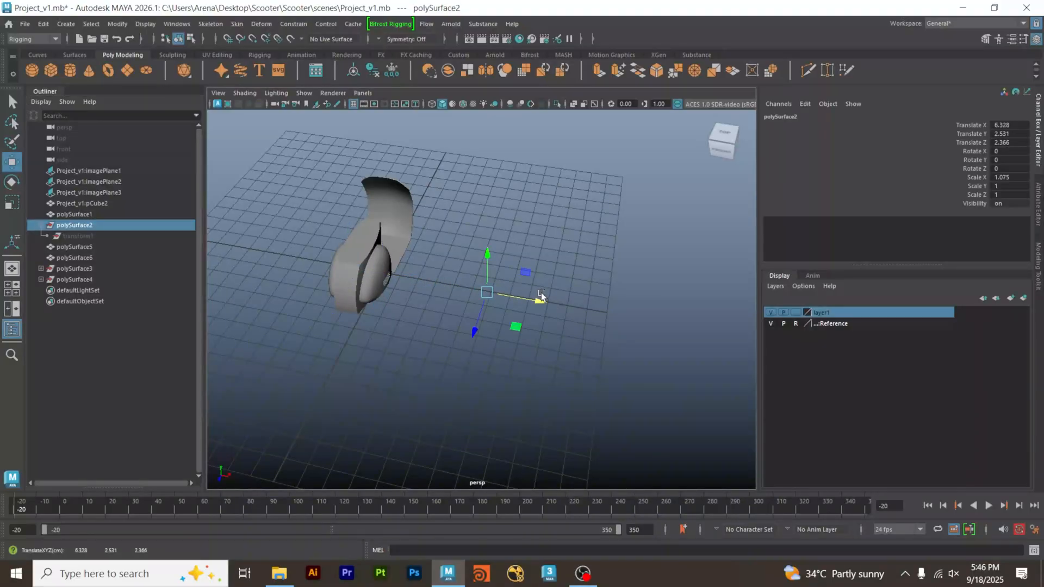
key(Delete)
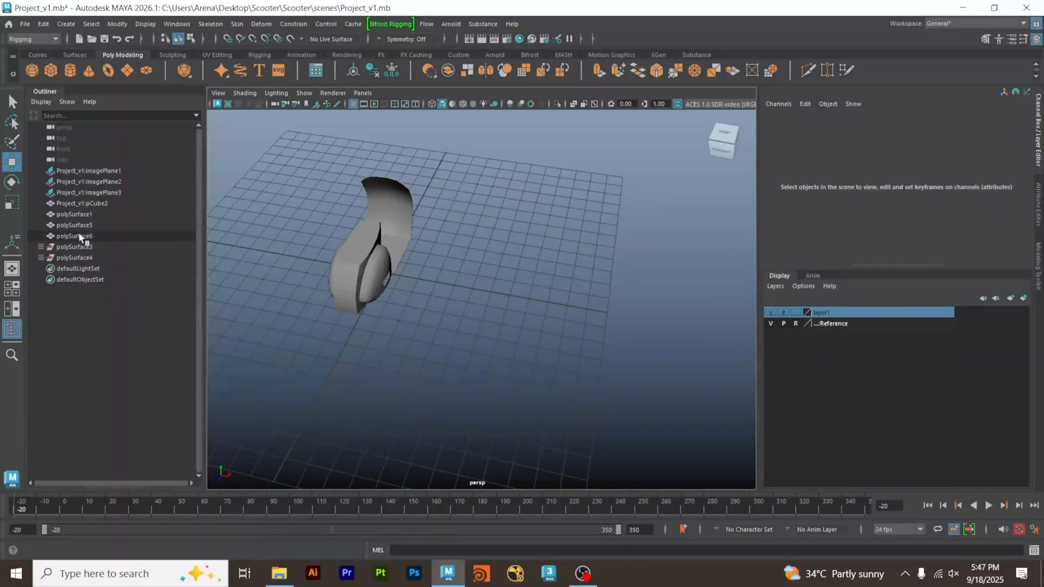
Select polySurface1, pCube2, polySurface5 and polySurface6 in turn to identify the scooter part each one holds.
click(81, 213)
click(91, 205)
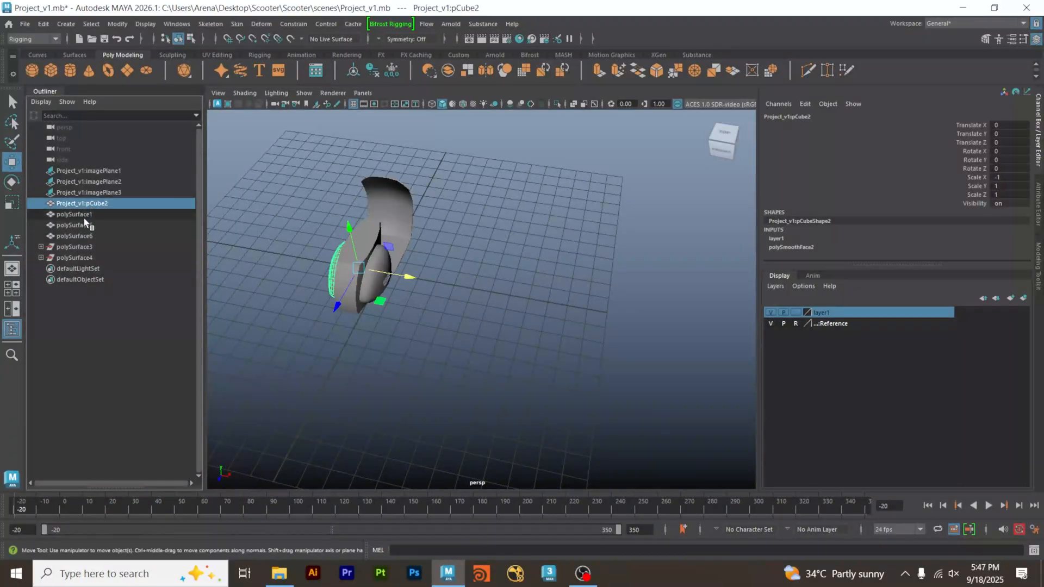
click(79, 224)
click(80, 237)
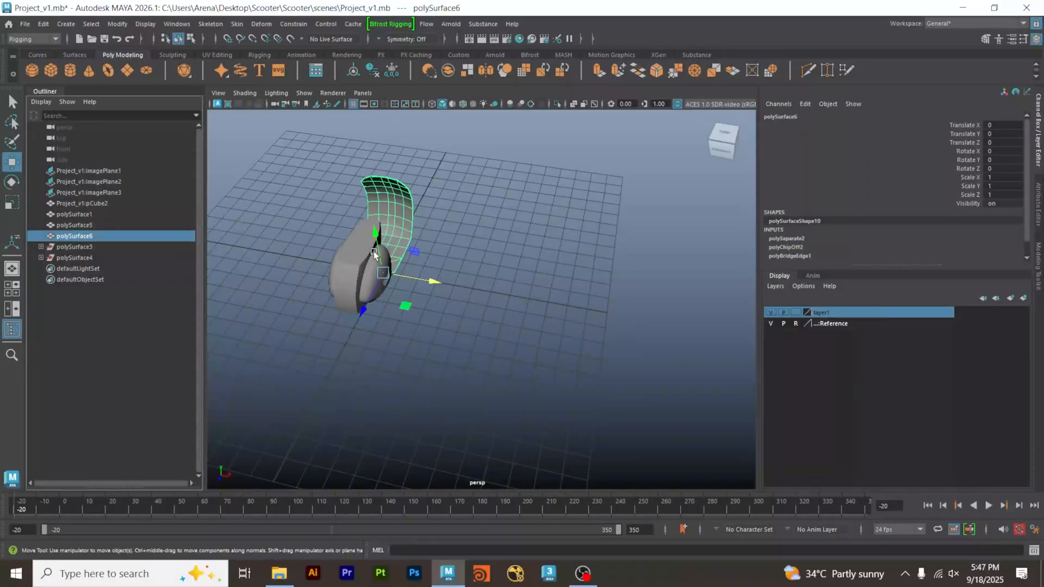
Move the remaining polySurface3 group back and forth along X to see which meshes follow it, undoing each move.
click(76, 248)
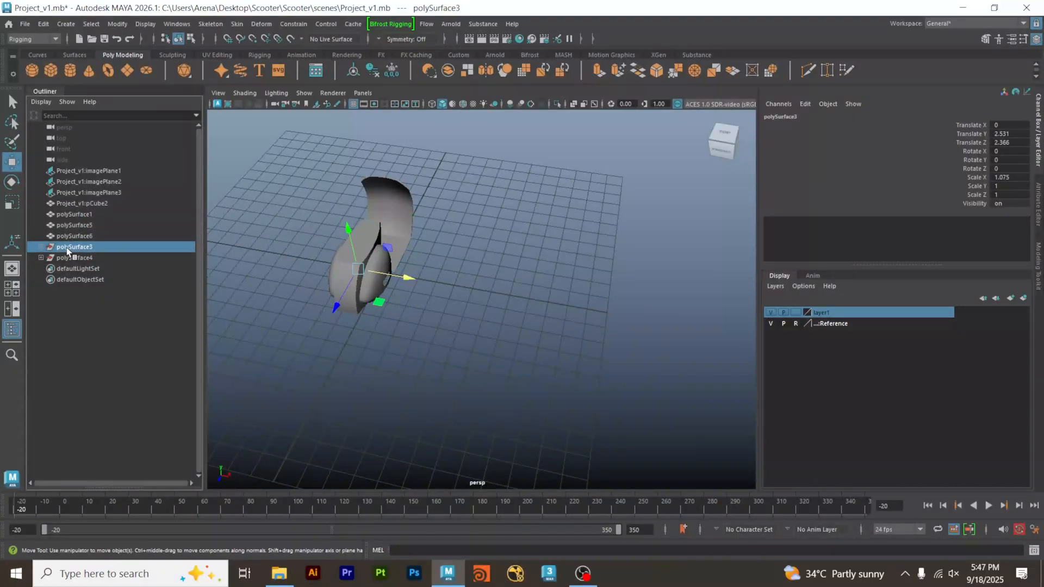
middle_drag(432, 291, 546, 292)
key(ctrl+z)
alt+drag(532, 286, 255, 254)
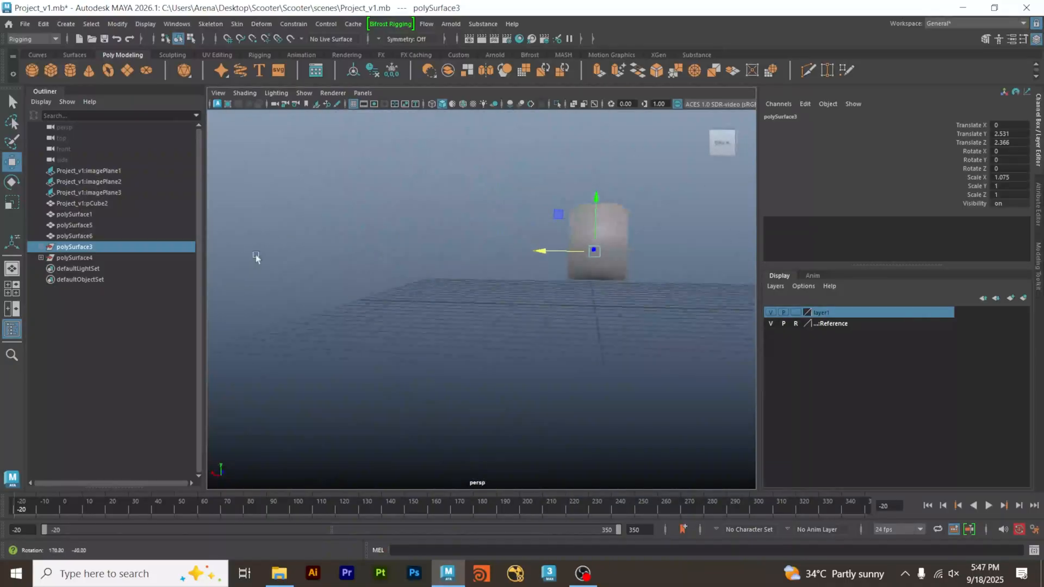
alt+drag(558, 255, 489, 350)
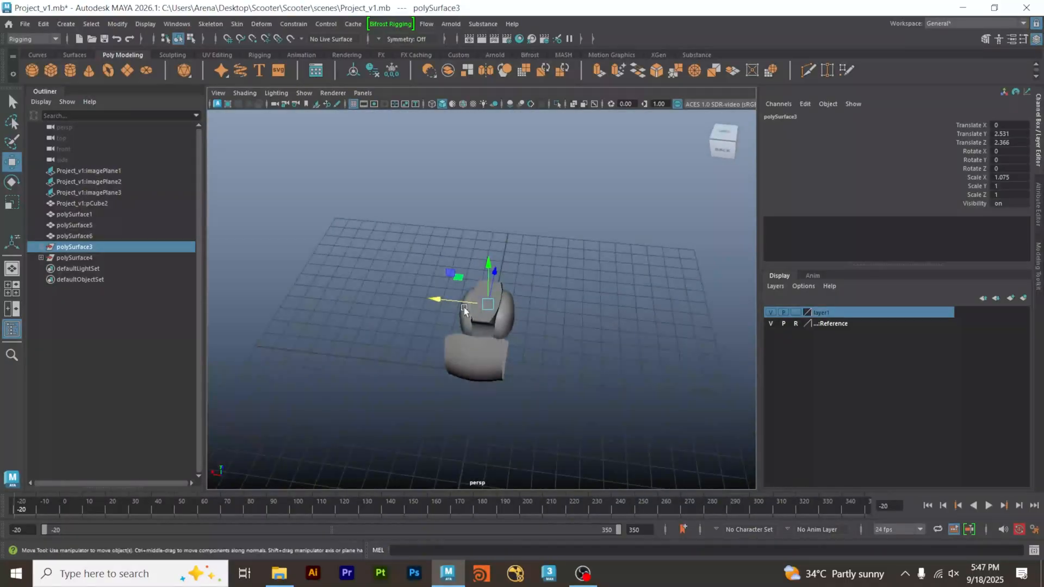
drag(451, 302, 335, 296)
key(ctrl+z)
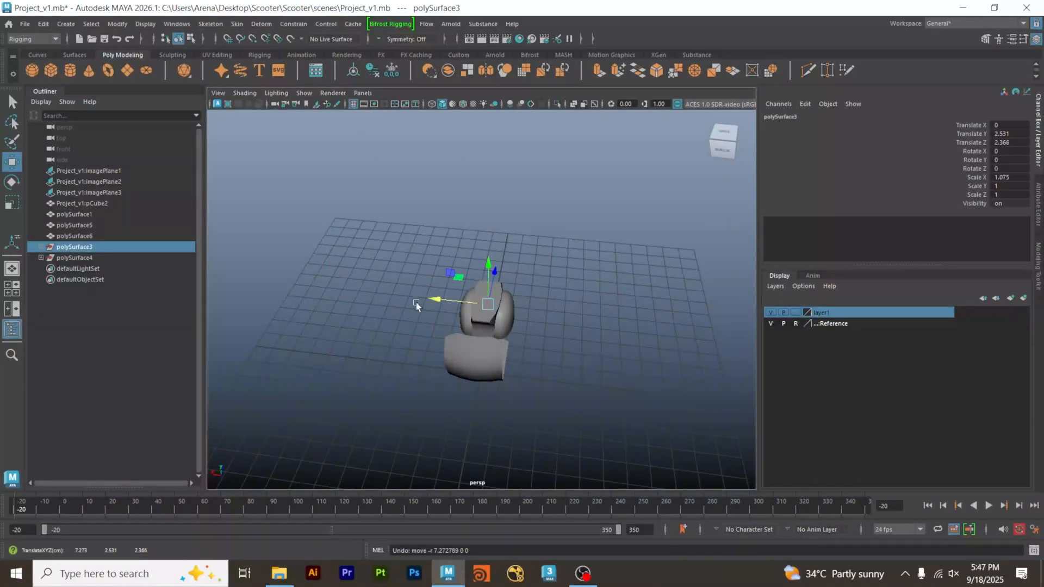
drag(462, 300, 631, 309)
key(ctrl+z)
Expand the polySurface3 group to inspect its child, try deleting the group, and undo the deletion.
click(140, 317)
click(41, 247)
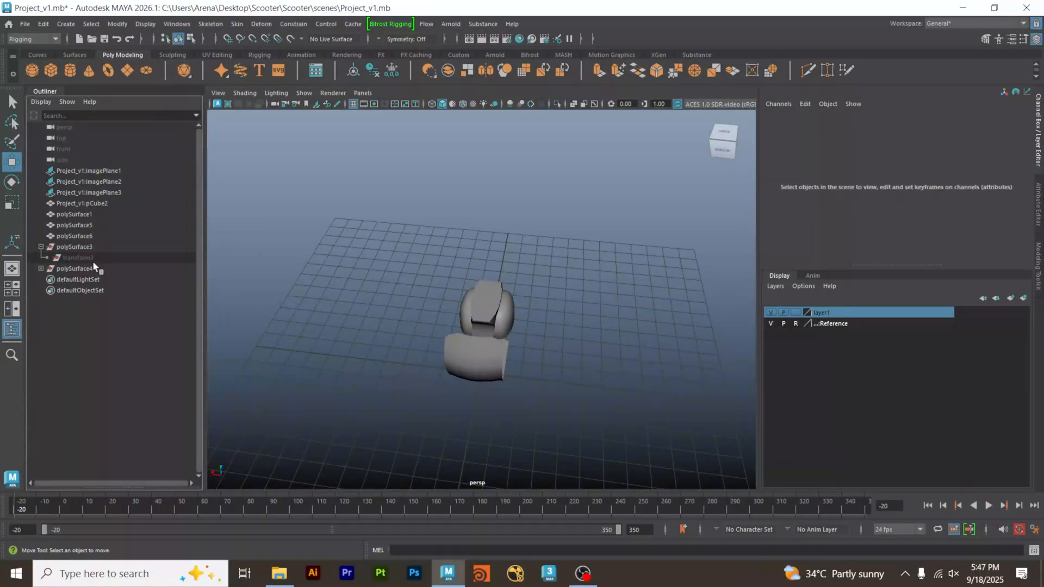
click(94, 259)
click(94, 250)
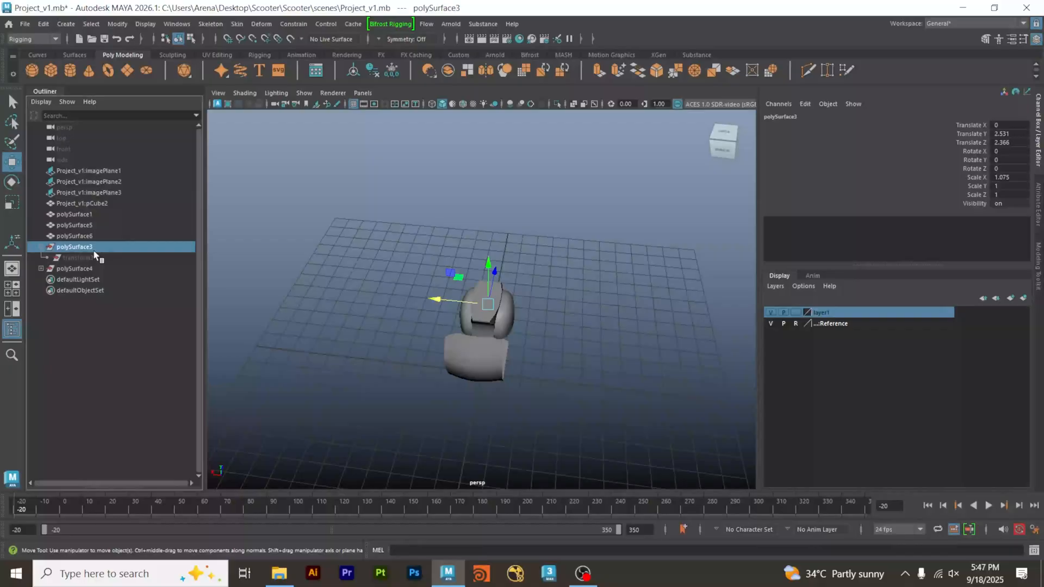
key(Delete)
key(ctrl+z)
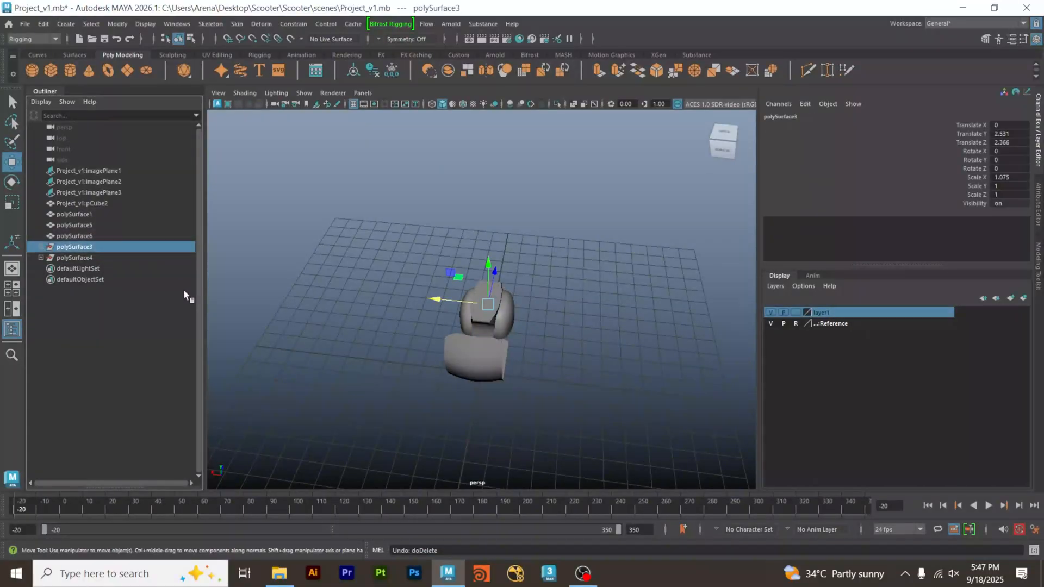
alt+drag(261, 312, 367, 315)
alt+right_drag(367, 315, 543, 333)
alt+middle_drag(543, 333, 426, 323)
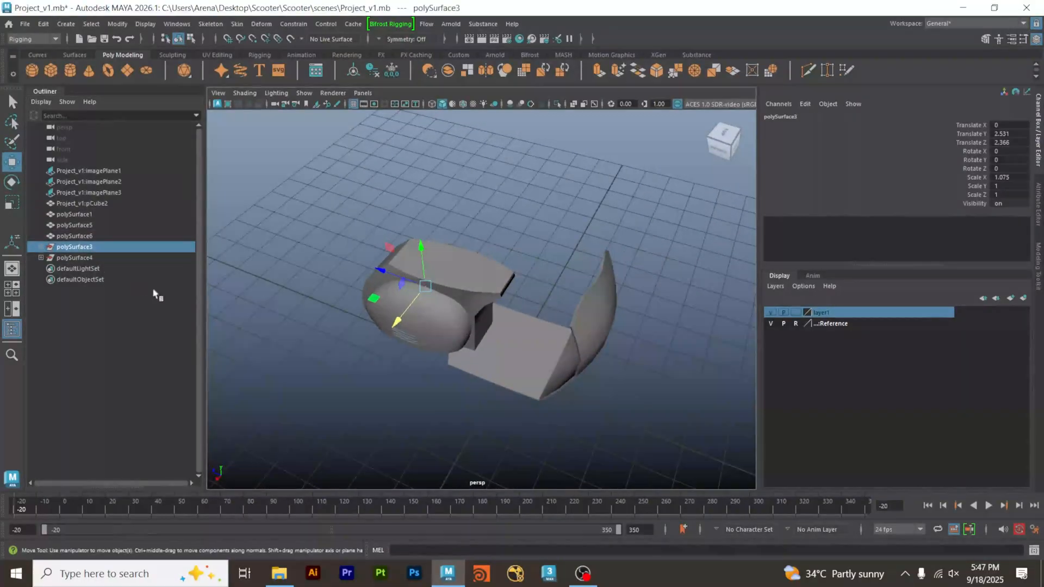
Move the polySurface4 group about 8.4 units along X to test whether any mesh follows it, and undo the move.
click(88, 259)
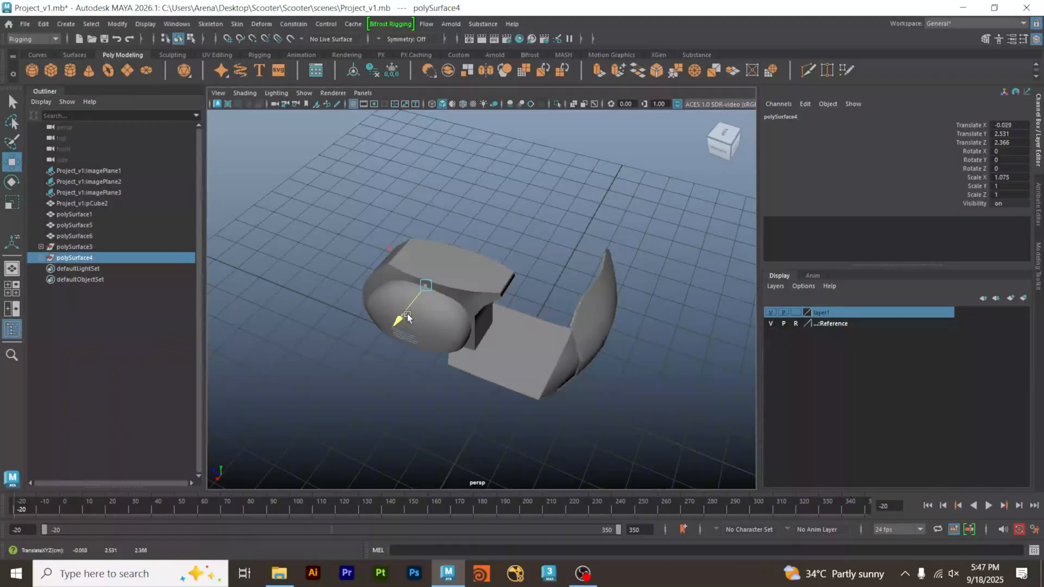
drag(403, 320, 548, 165)
key(ctrl+z)
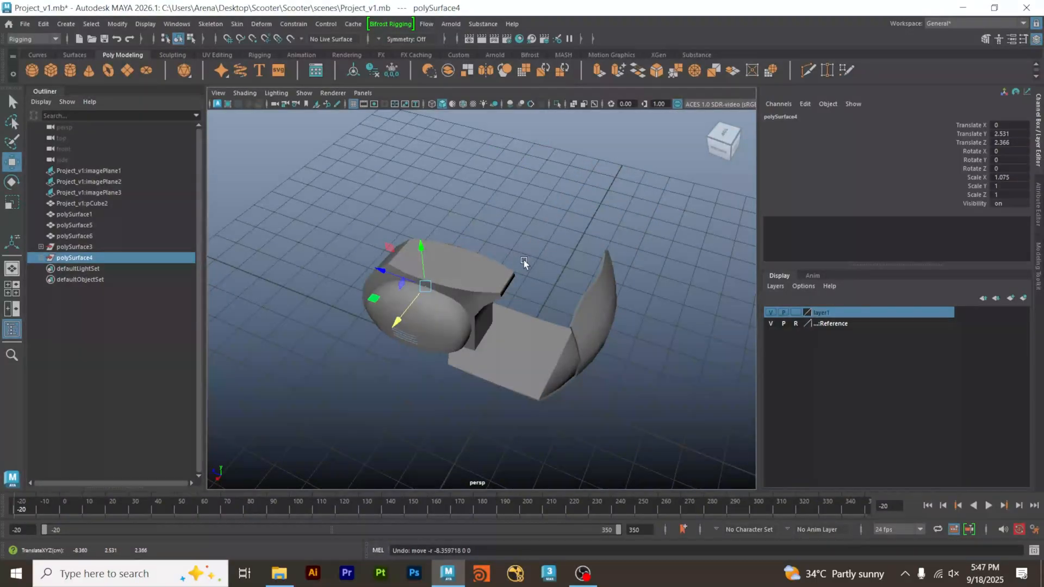
click(576, 239)
alt+drag(624, 289, 631, 261)
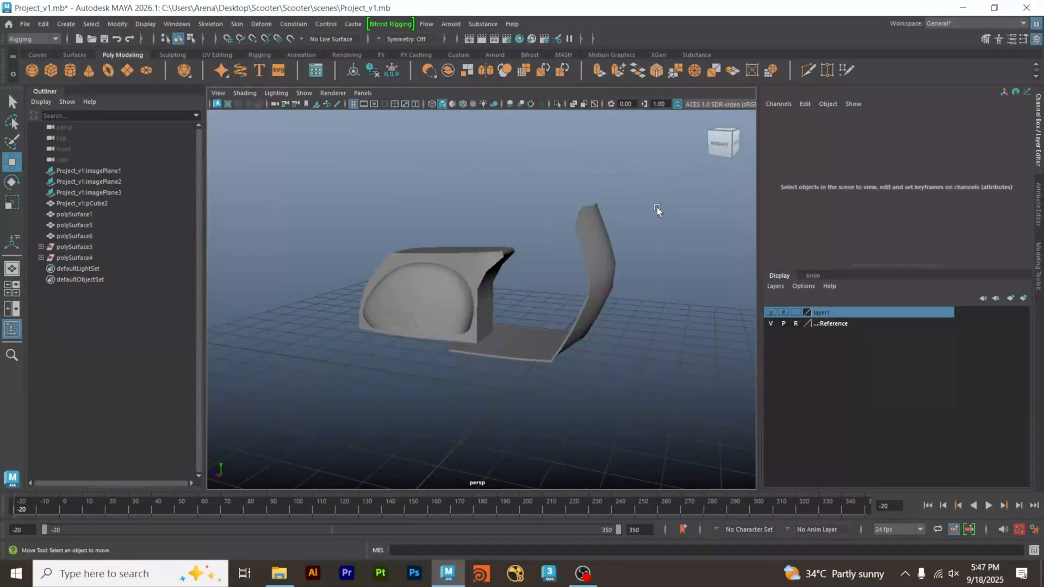
Select all scooter body meshes together and delete their construction history to remove the leftover polySurface3 and polySurface4 groups.
drag(657, 208, 482, 260)
alt+drag(572, 259, 501, 255)
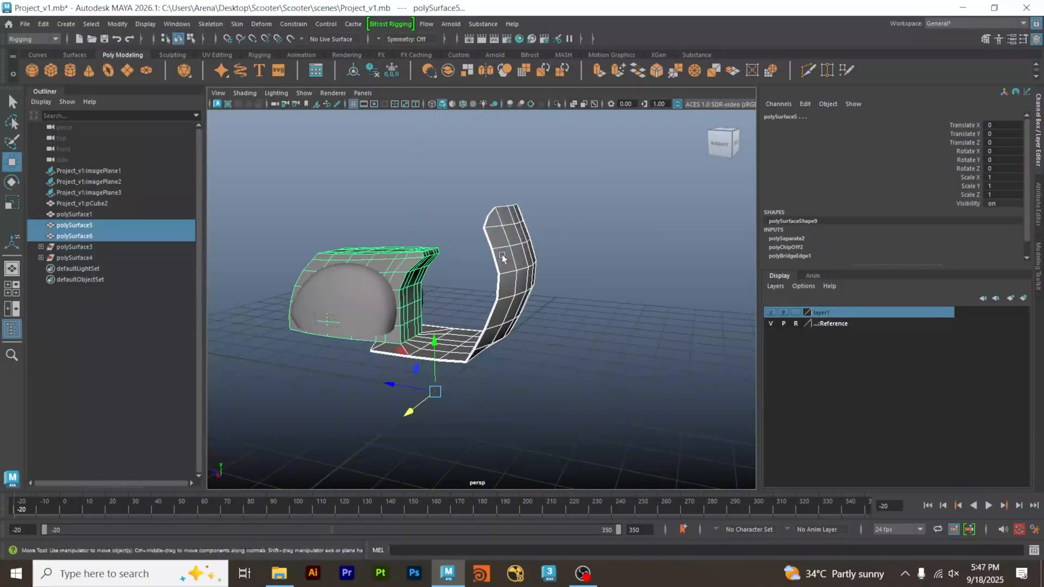
scroll(813, 251, down, 1)
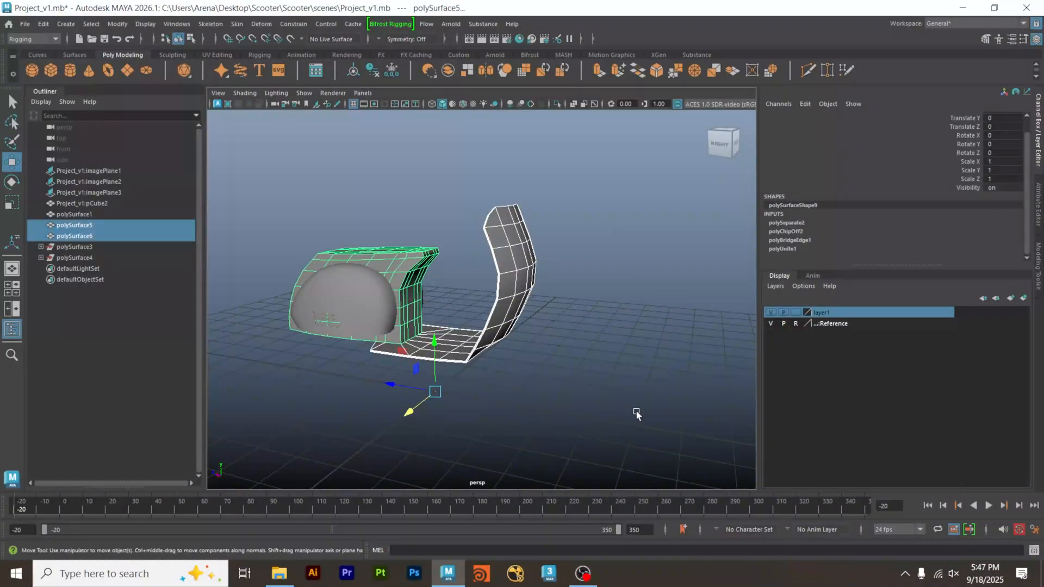
drag(628, 423, 279, 163)
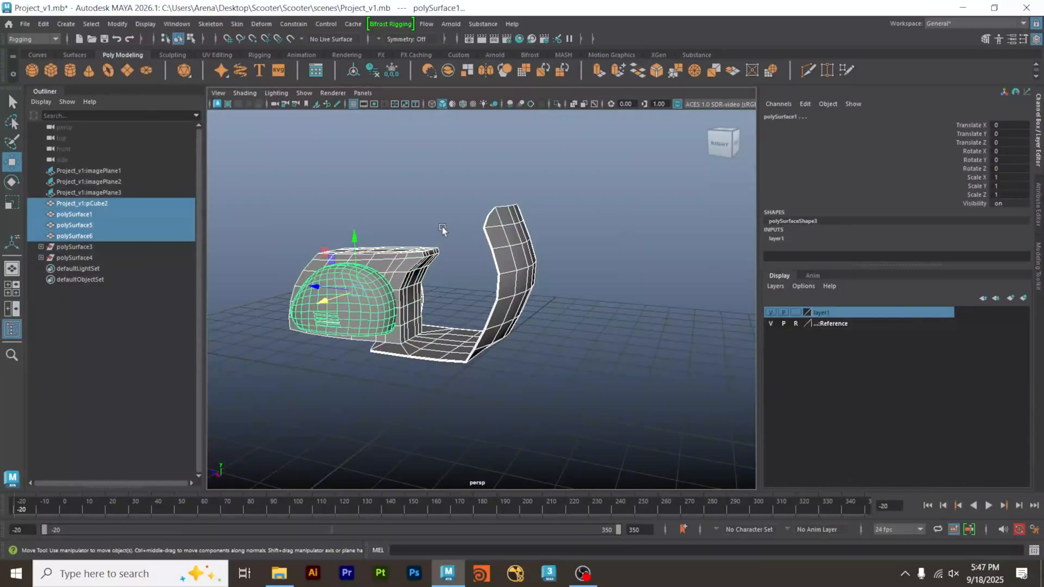
alt+drag(443, 230, 470, 247)
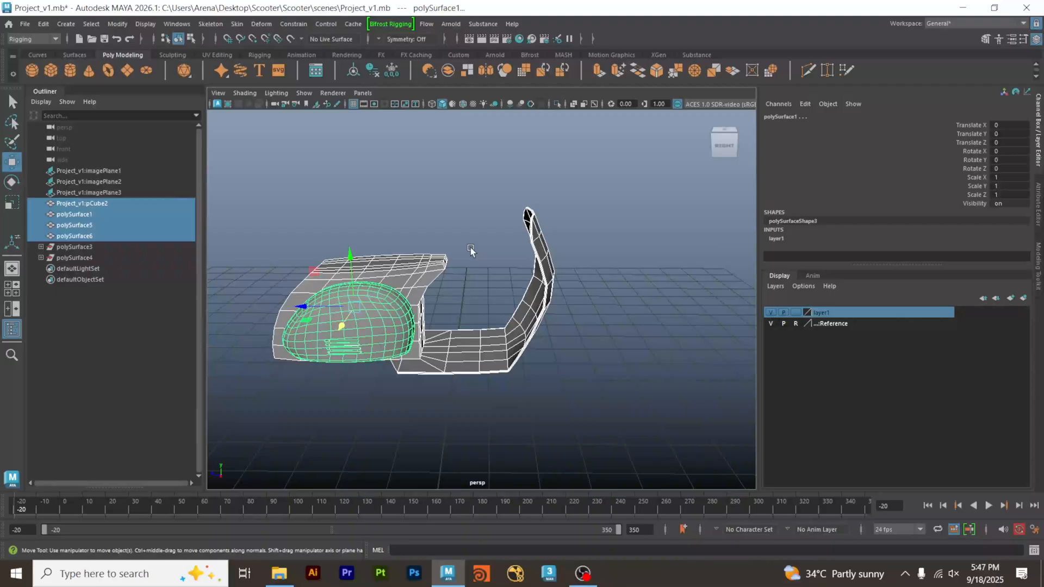
key(alt+shift+d)
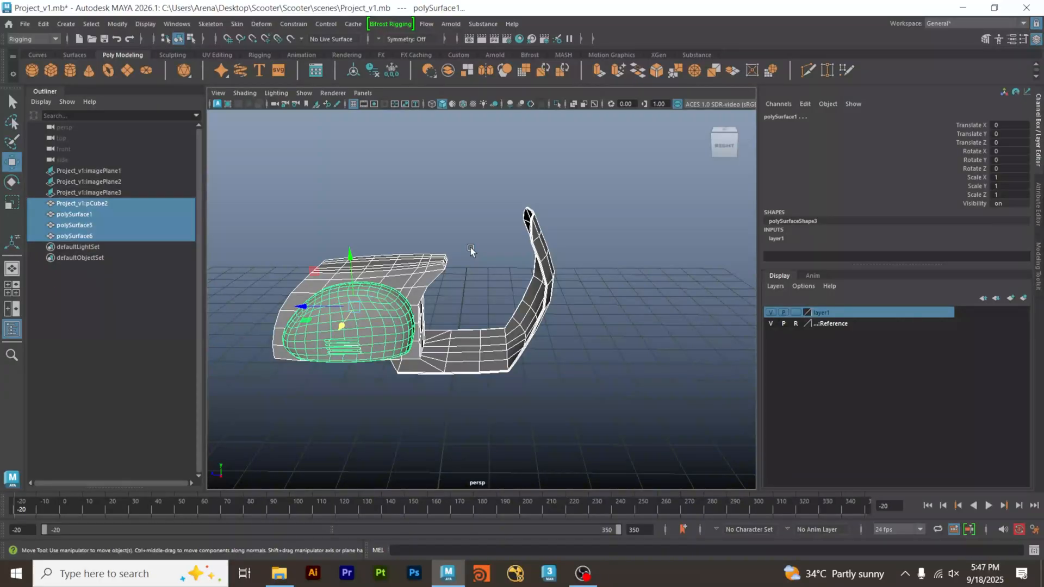
click(470, 247)
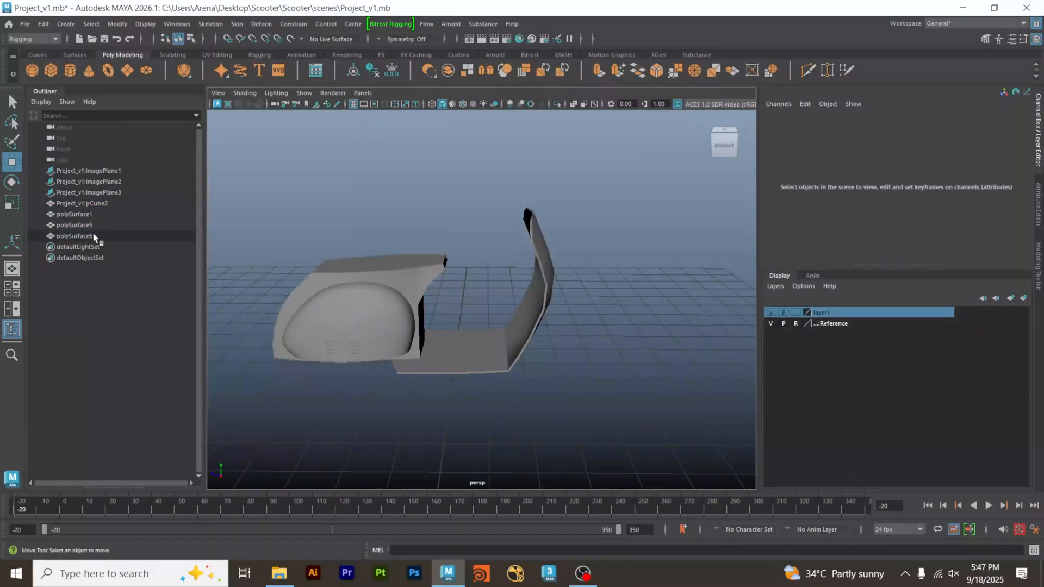
Select pCube2, polySurface1, polySurface5, polySurface6 and the three image planes in turn to check what each remaining item holds.
alt+drag(475, 268, 432, 275)
click(100, 206)
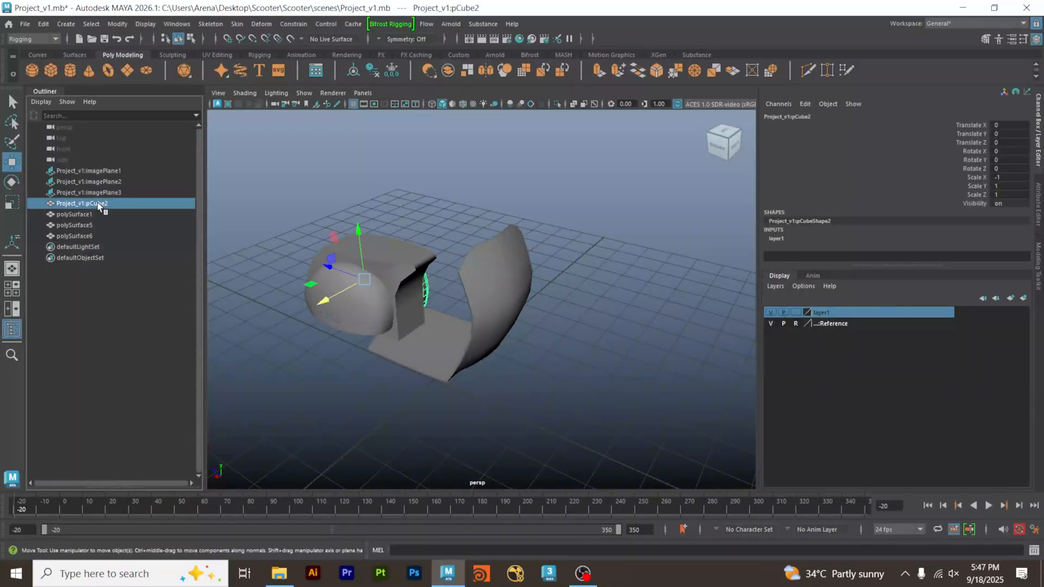
alt+drag(359, 261, 329, 248)
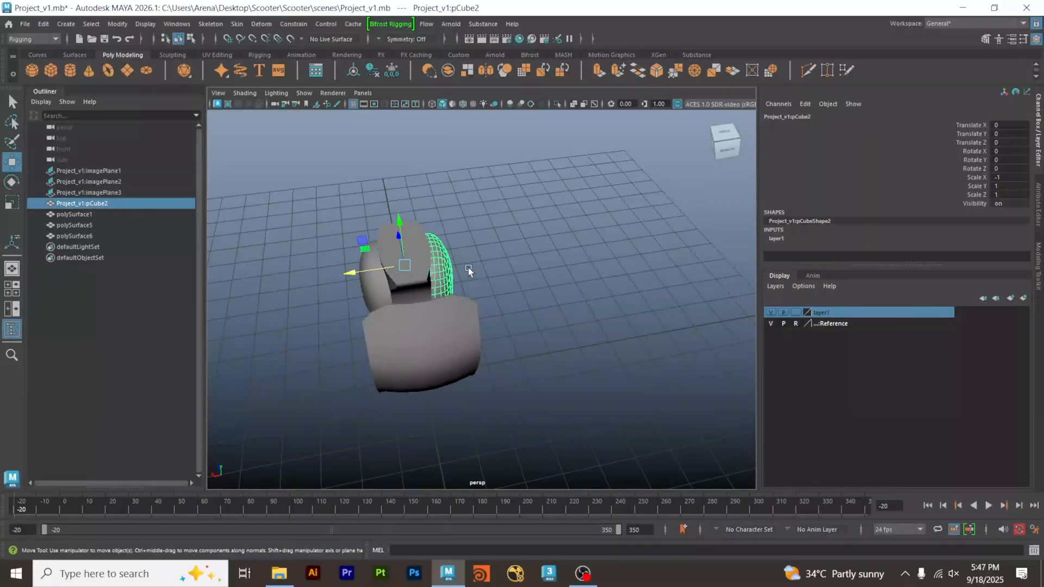
alt+drag(468, 268, 664, 260)
click(82, 214)
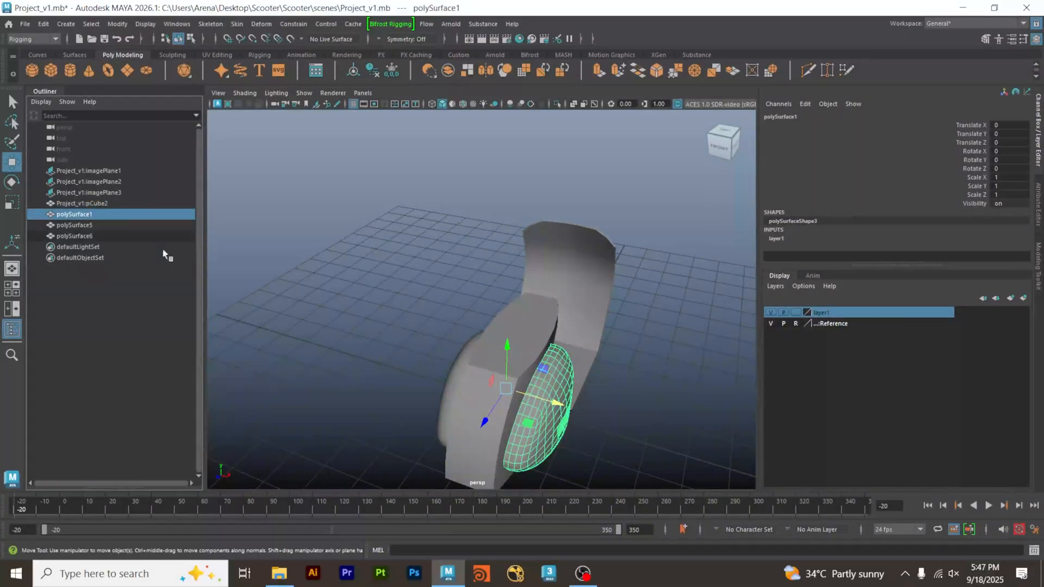
click(75, 225)
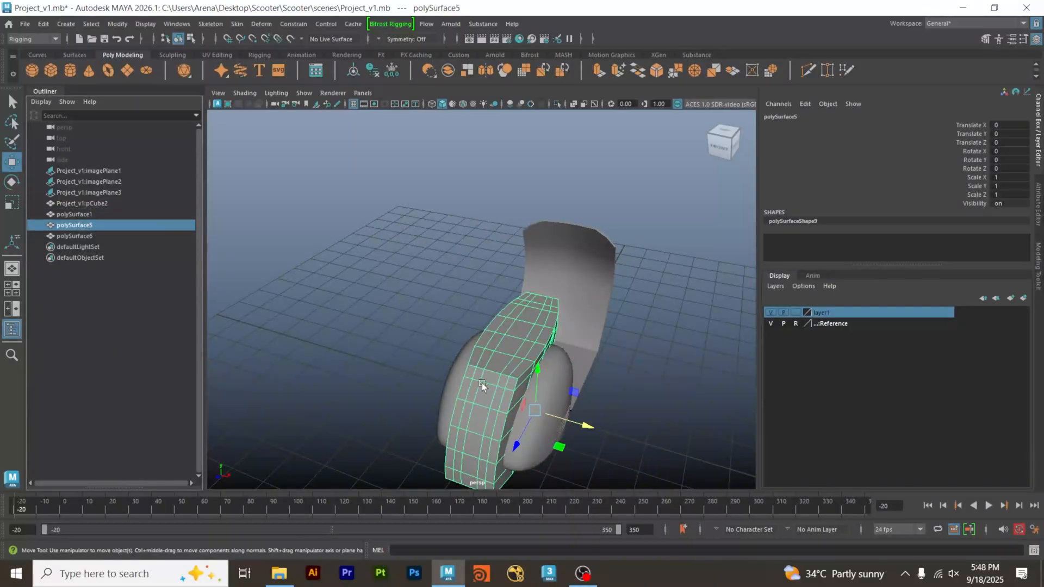
click(82, 236)
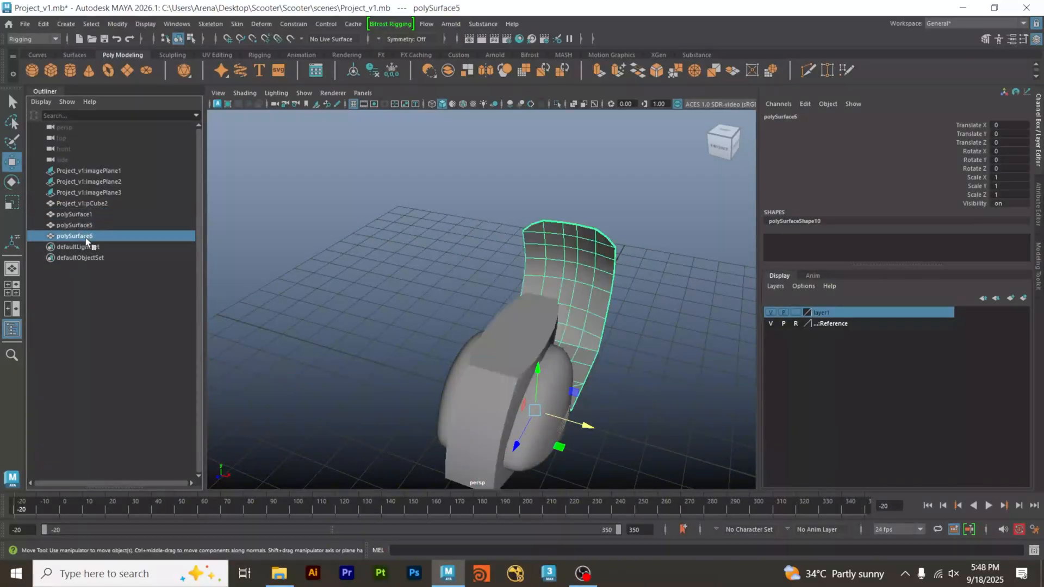
click(106, 172)
shift+click(113, 195)
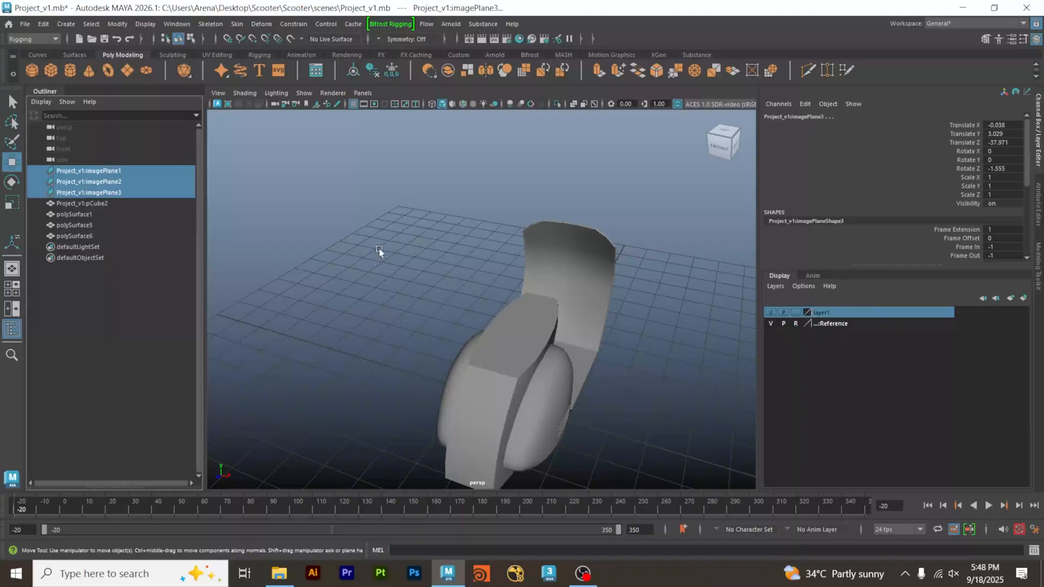
alt+right_drag(379, 249, 328, 248)
click(327, 250)
Check the body meshes against the side-view blueprint and select the rear body mesh polySurface5.
key(space)
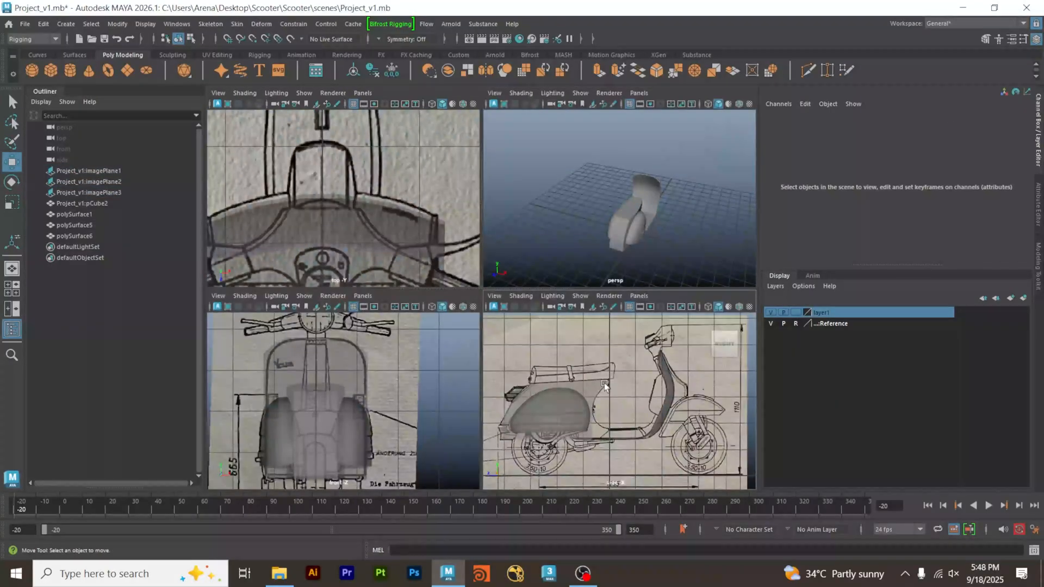
key(space)
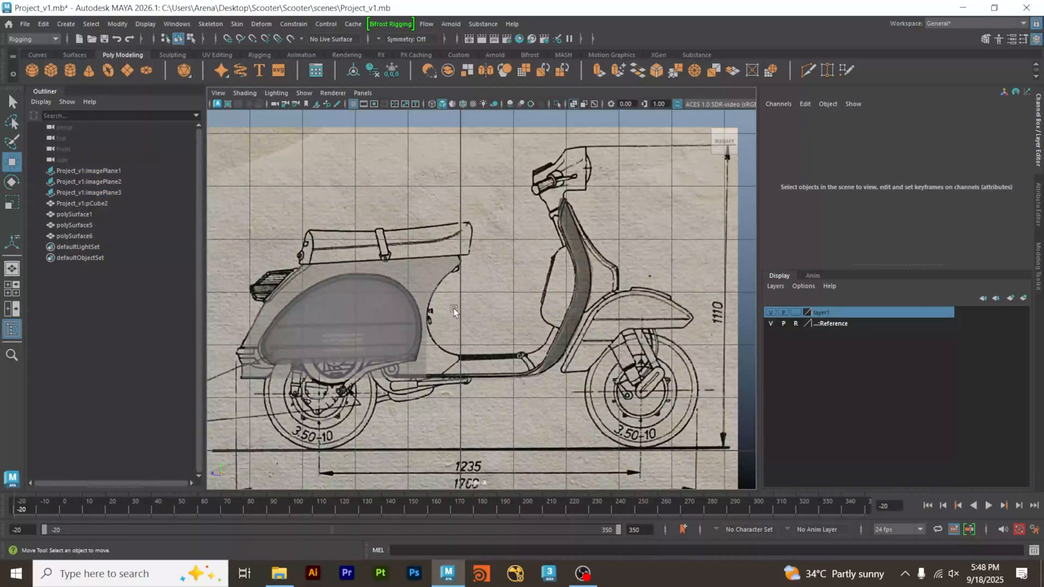
click(431, 276)
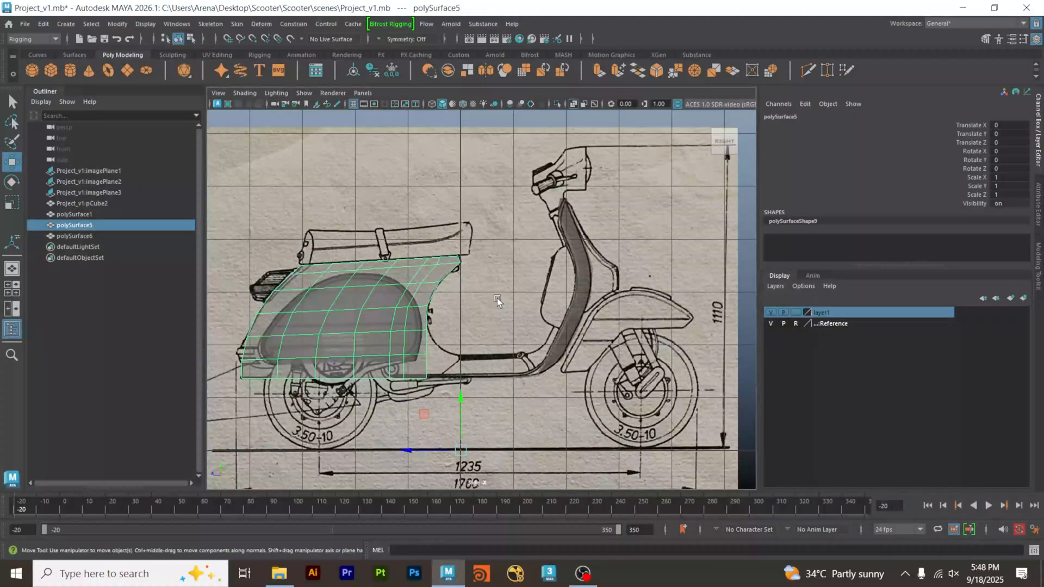
key(space)
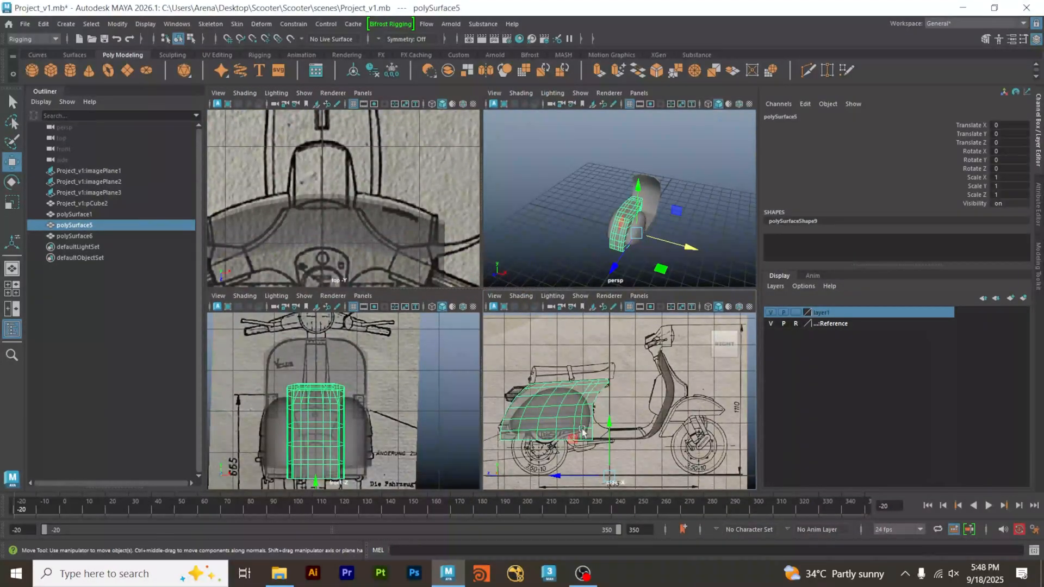
key(space)
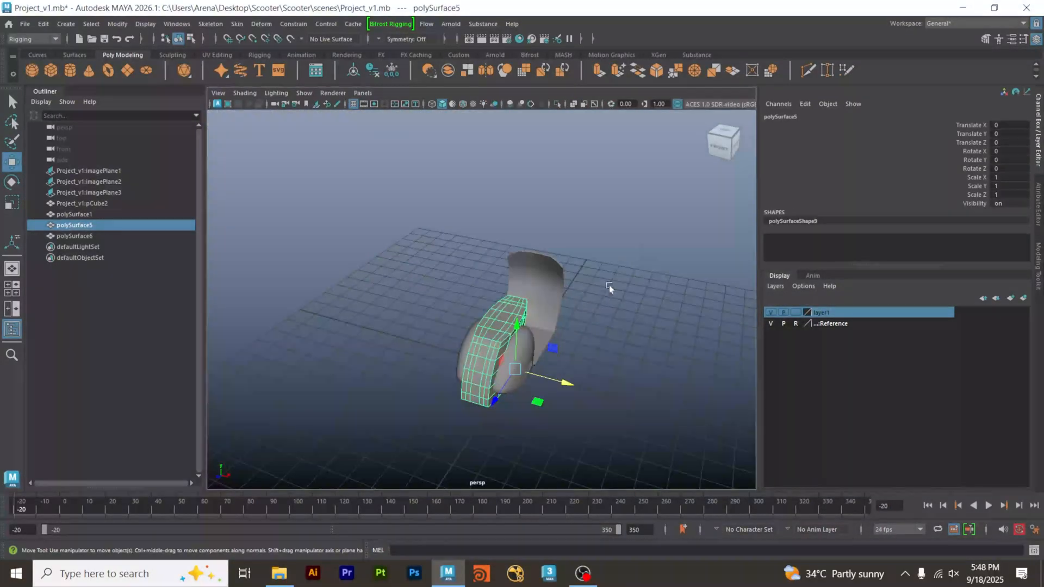
Select the two lowest rows of faces on the rear body's front wall, just above the floorboard.
alt+drag(610, 288, 570, 328)
scroll(570, 327, up, 4)
alt+middle_drag(456, 348, 561, 365)
scroll(562, 366, up, 4)
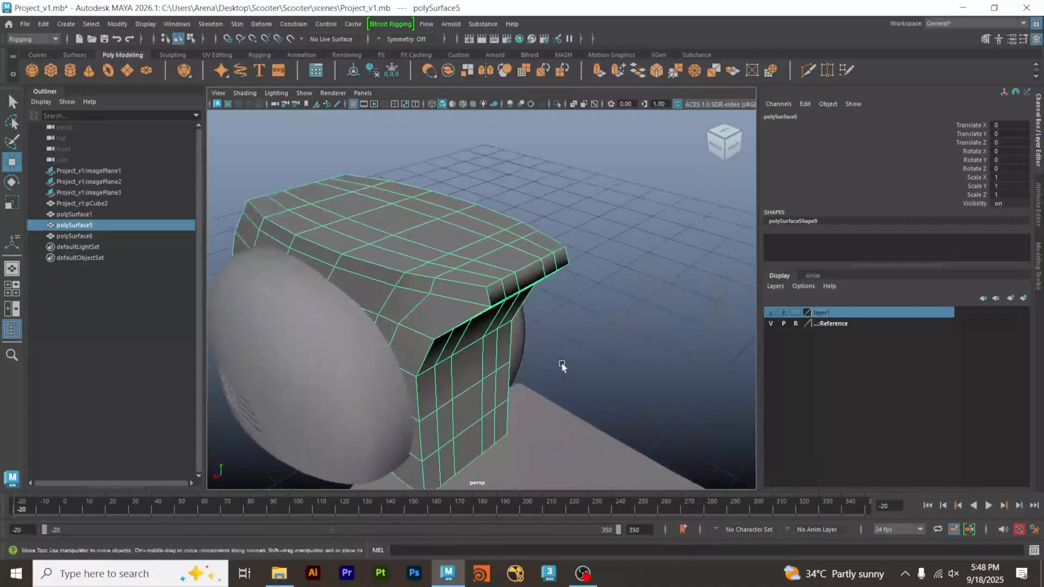
alt+drag(501, 403, 493, 392)
right_drag(479, 386, 478, 278)
alt+drag(465, 344, 425, 333)
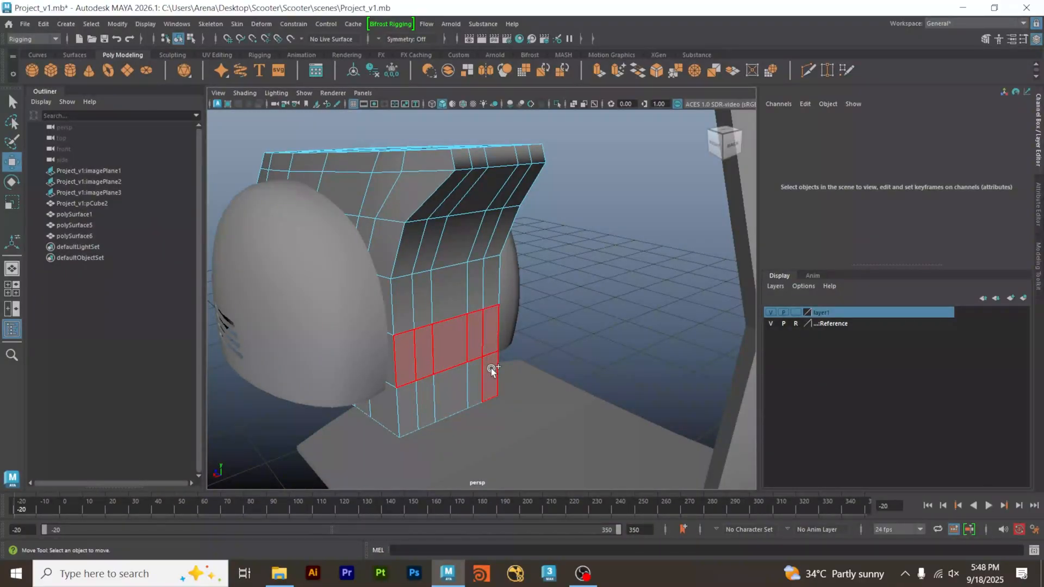
drag(491, 368, 411, 396)
In the side view, extrude the selected front-wall faces about 0.445 units forward toward the floorboard, following the blueprint.
key(space)
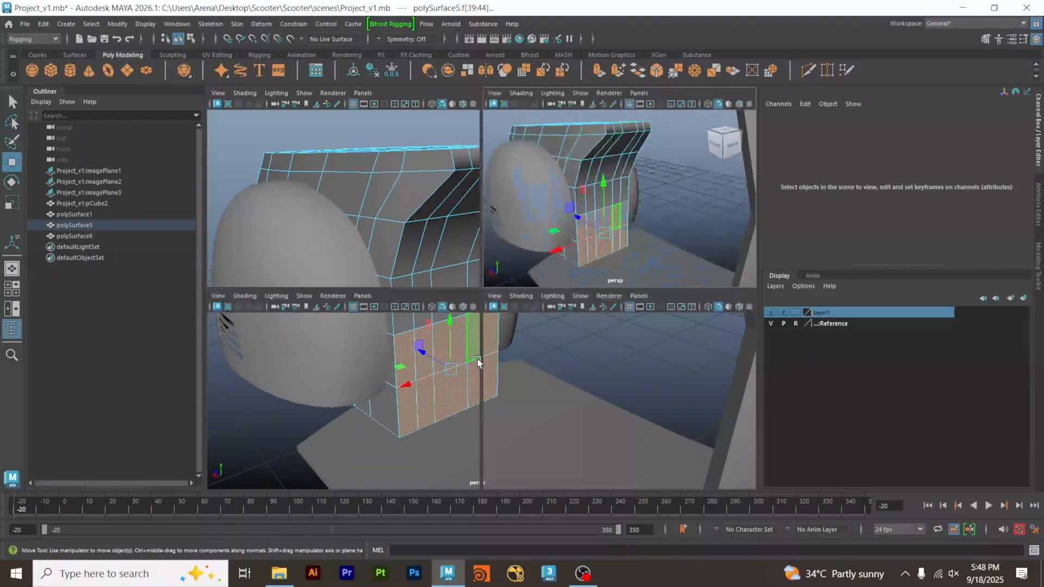
key(space)
scroll(525, 379, up, 6)
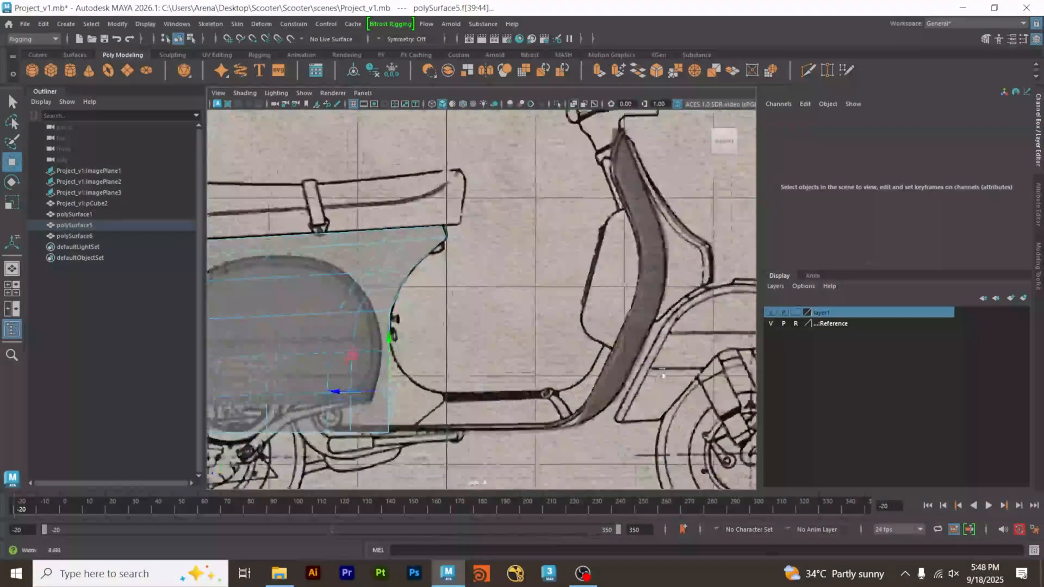
scroll(526, 379, down, 4)
key(space)
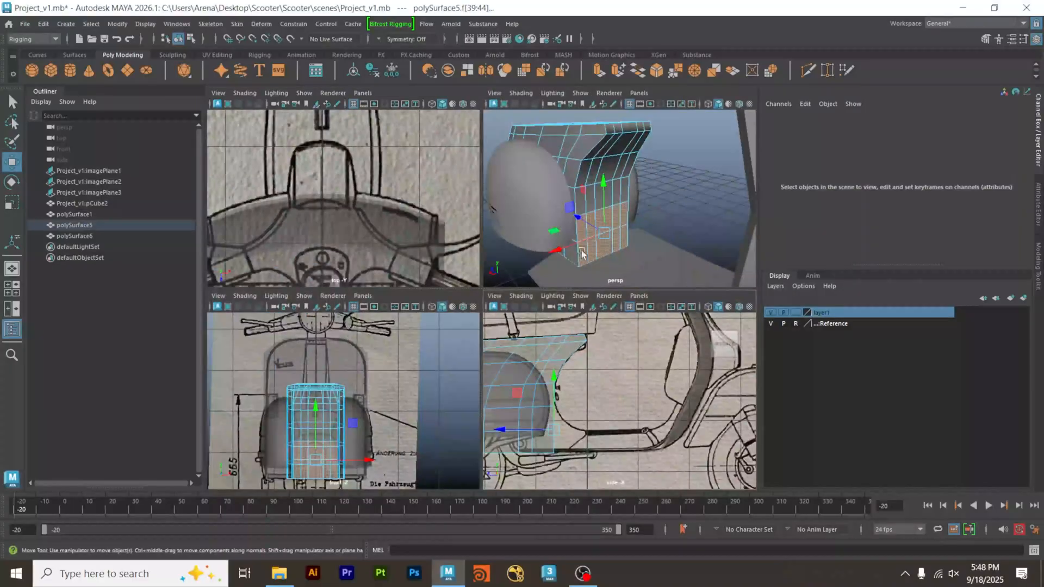
key(space)
key(space)
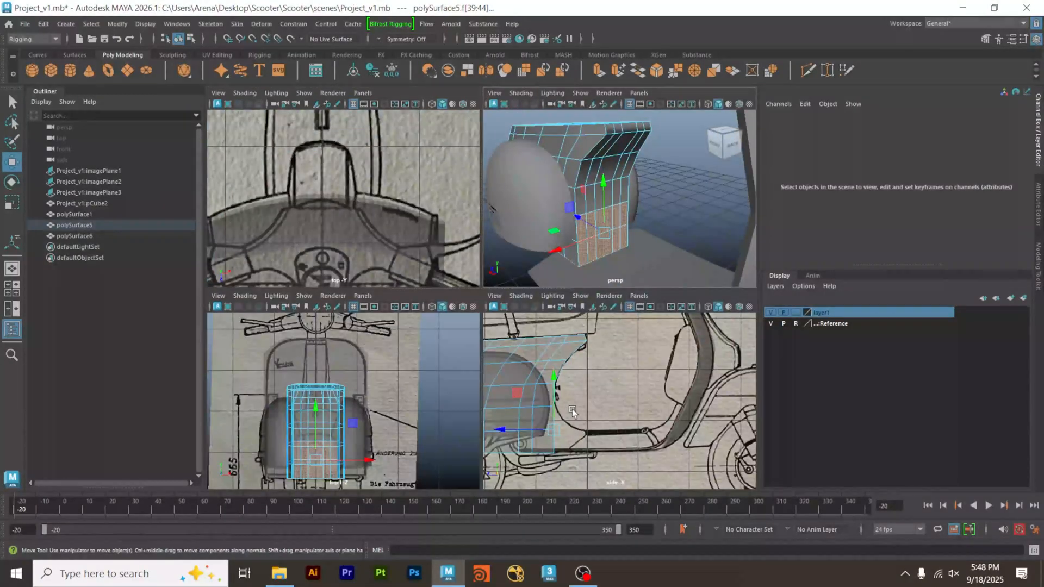
key(space)
alt+middle_drag(359, 338, 357, 321)
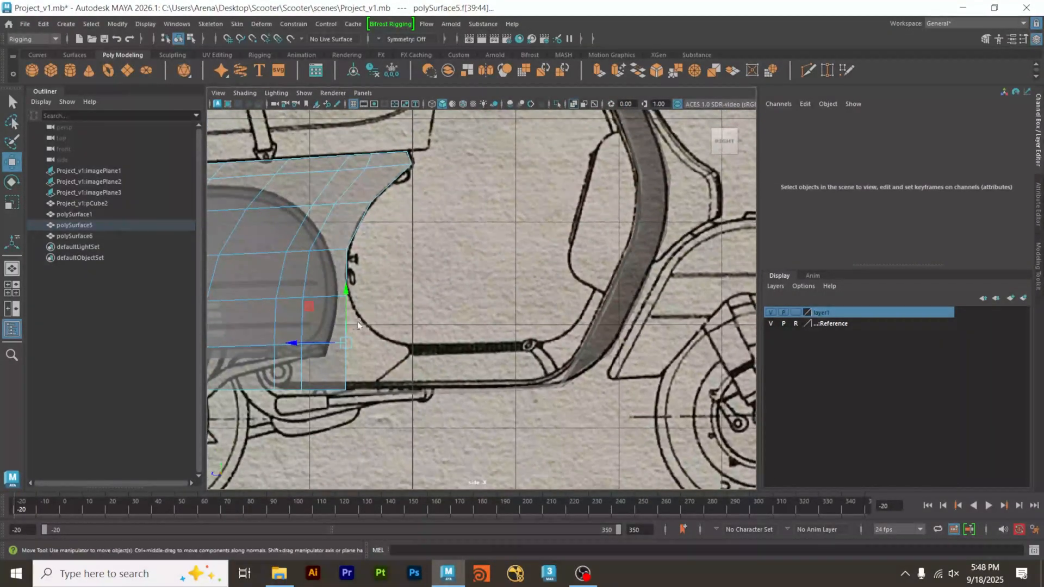
mouse_move(357, 321)
alt+right_down()
mouse_move(406, 326)
mouse_move(372, 332)
alt+right_up()
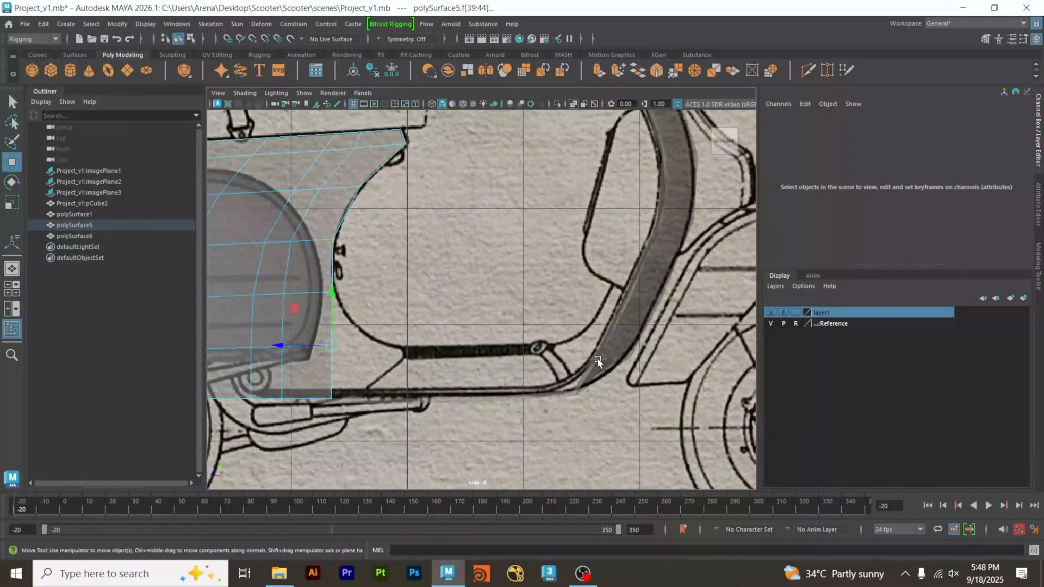
key(ctrl+e)
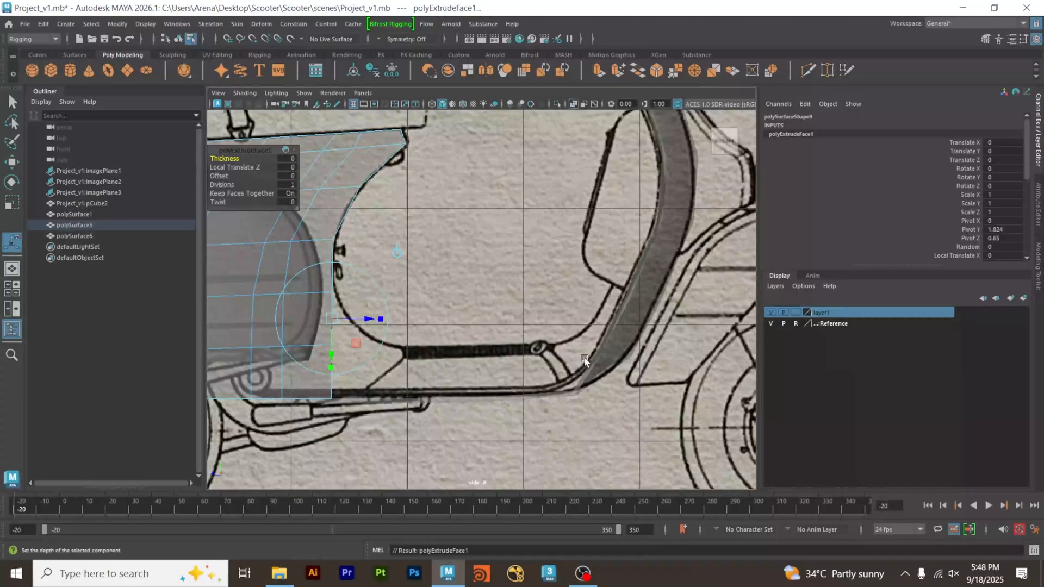
drag(358, 319, 408, 327)
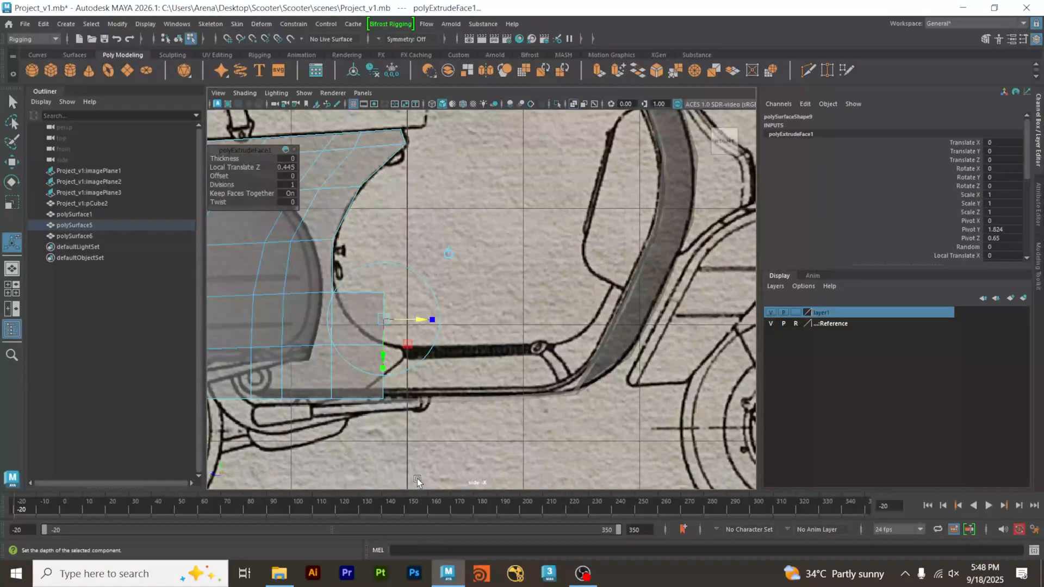
Shrink the extruded faces vertically and lower them to about Y 1.634 to follow the blueprint's footwell curve.
key(r)
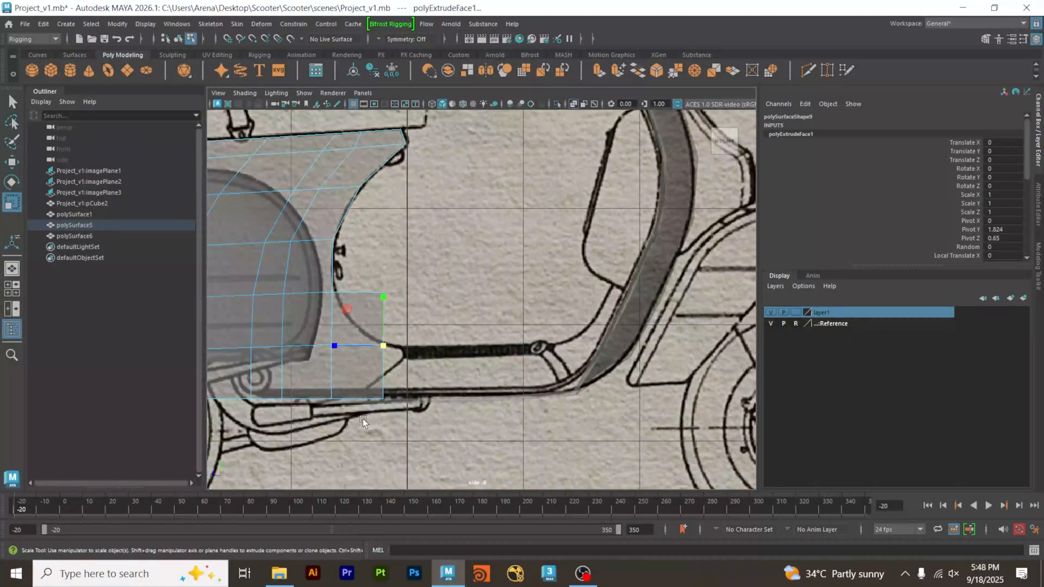
drag(387, 301, 384, 340)
key(w)
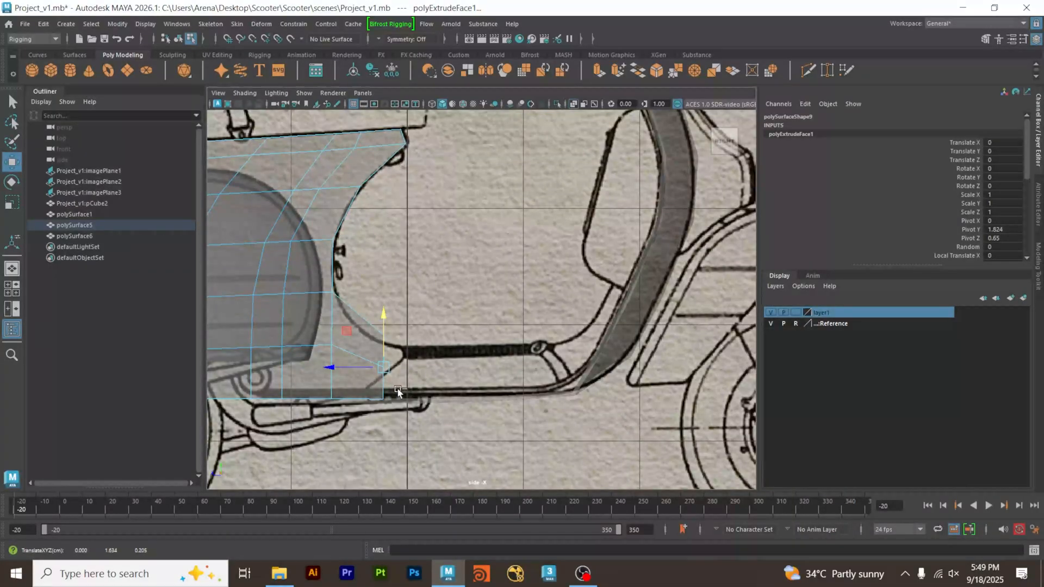
drag(384, 345, 386, 345)
Extrude the faces again about 0.53 units forward over the floorboard and scale them vertically to about 0.81.
key(ctrl+e)
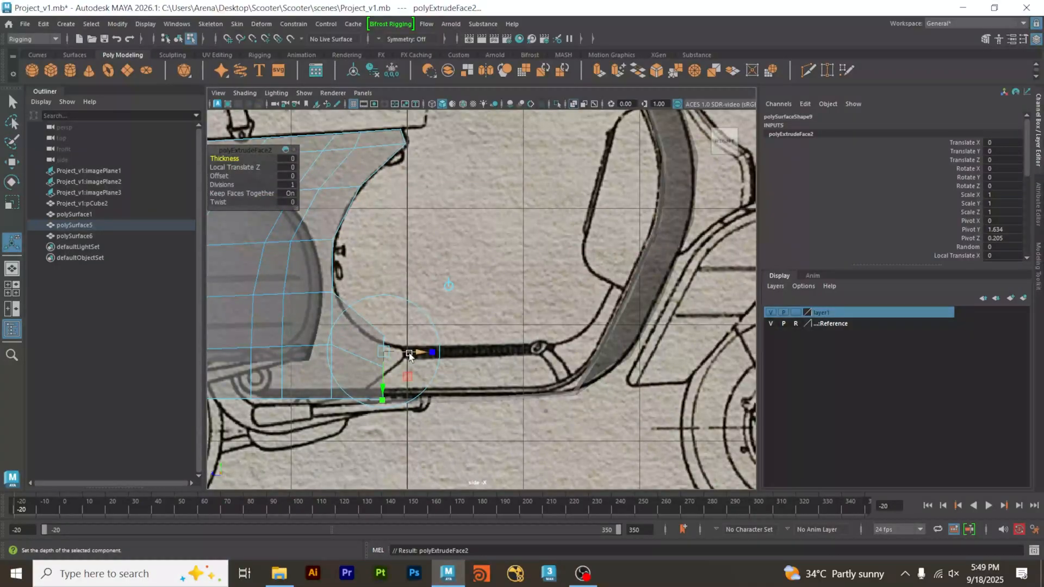
key(w)
drag(352, 368, 413, 375)
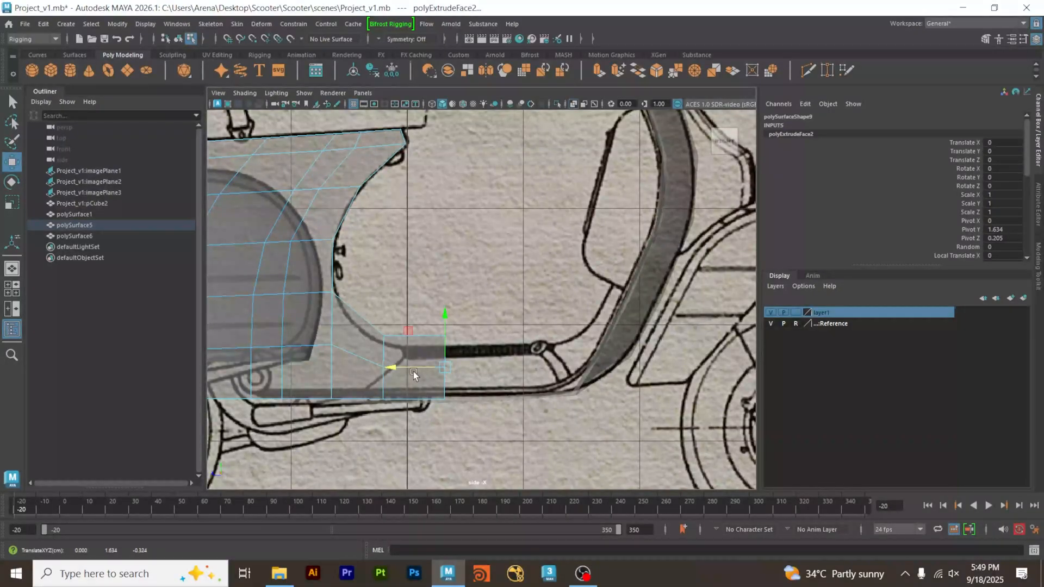
key(r)
drag(444, 318, 451, 329)
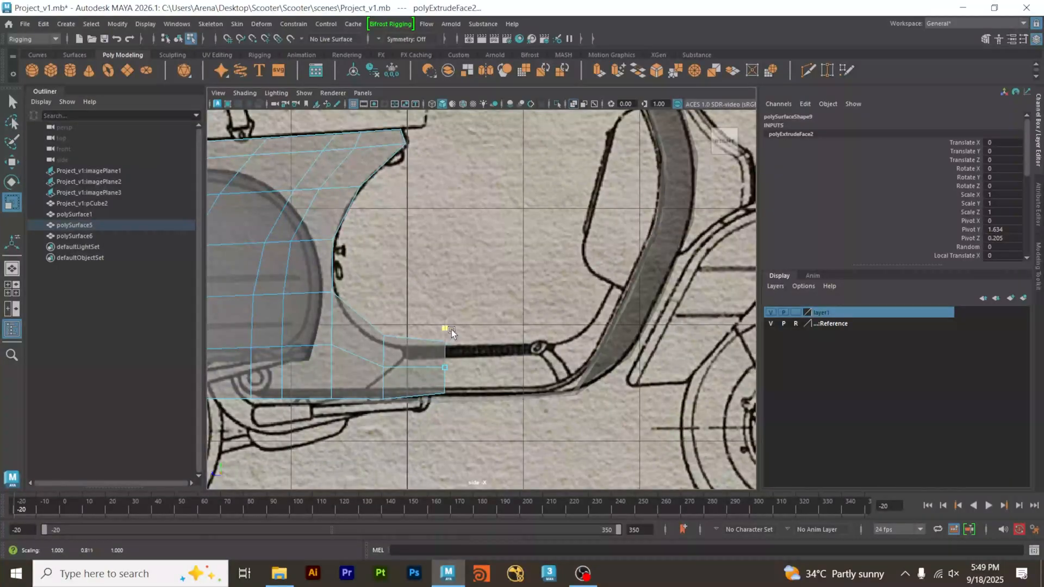
Lower the front end faces to about Y 1.573, and extrude them about 0.622 units forward along the floorboard.
key(w)
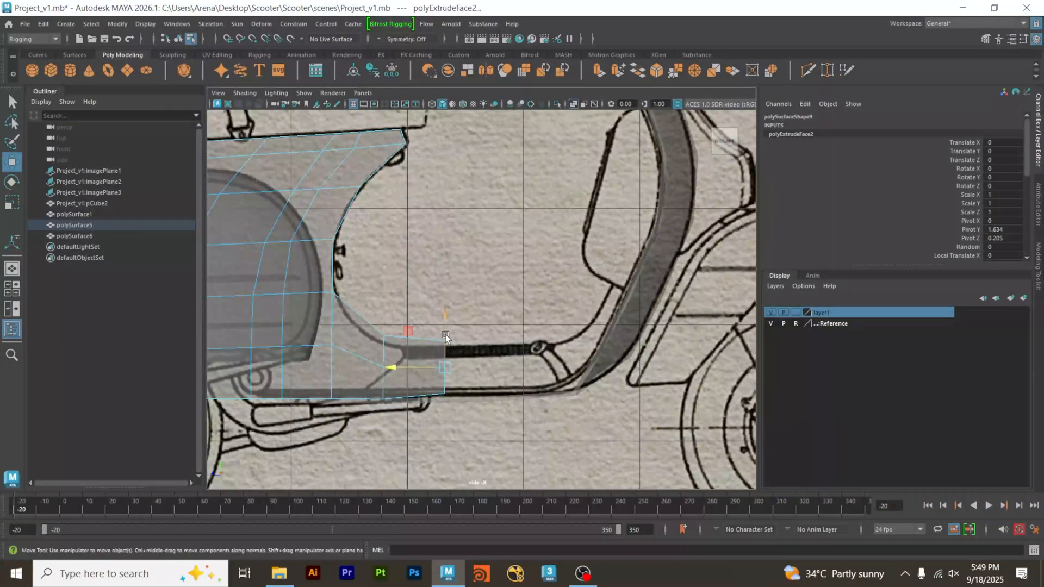
drag(446, 342, 446, 344)
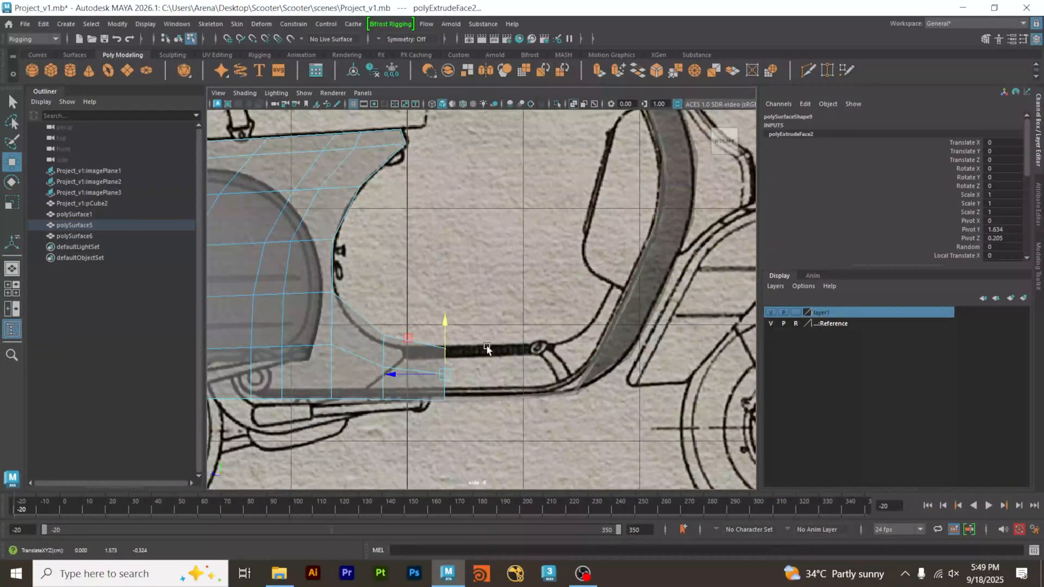
alt+middle_drag(475, 346, 427, 346)
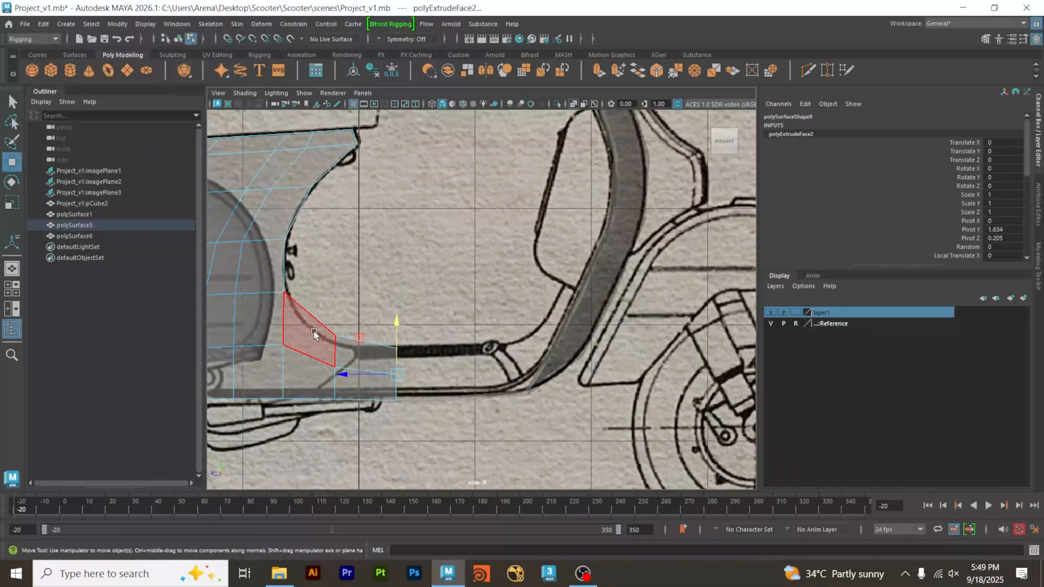
alt+middle_drag(594, 247, 554, 338)
alt+middle_drag(405, 330, 395, 261)
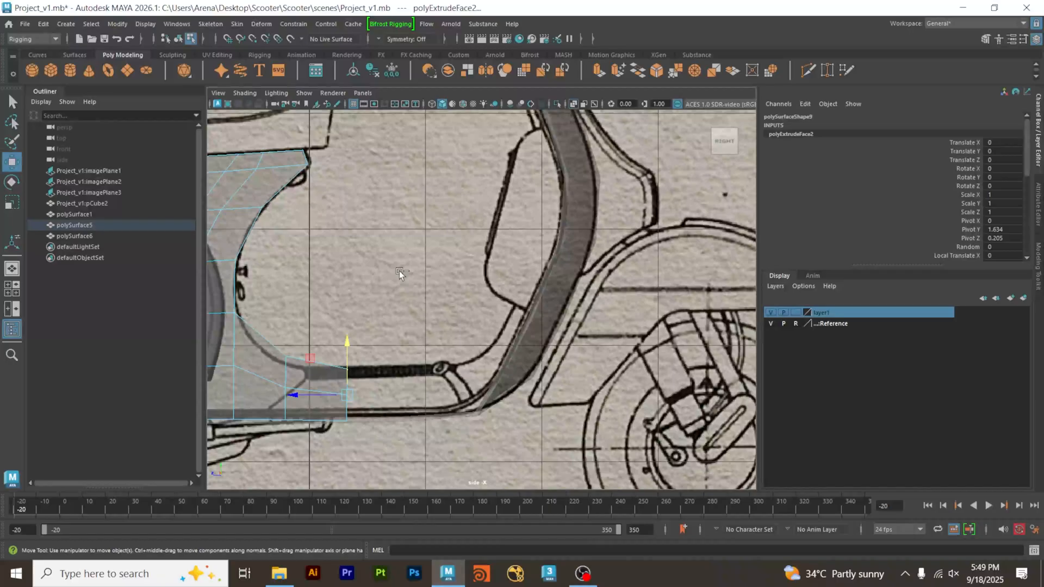
key(ctrl+e)
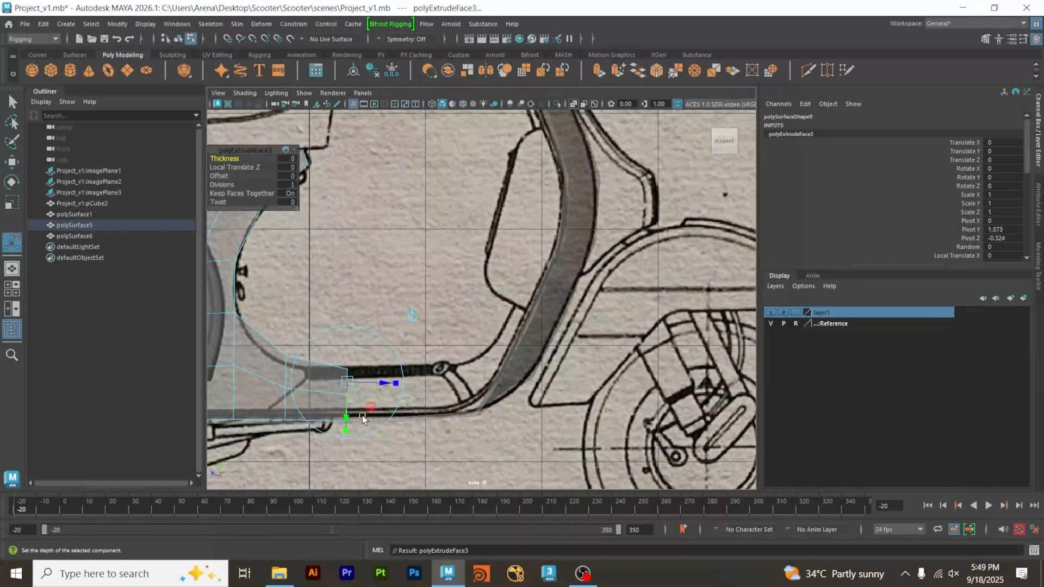
drag(374, 413, 445, 414)
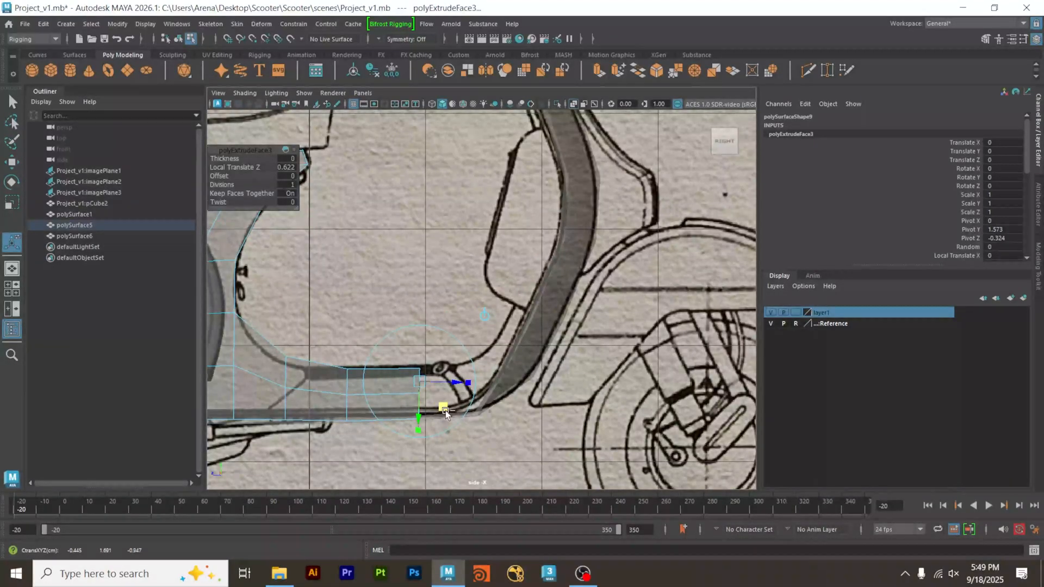
Extrude the faces another 0.49 units forward and tilt them upward at the start of the leg-shield bend.
key(ctrl+e)
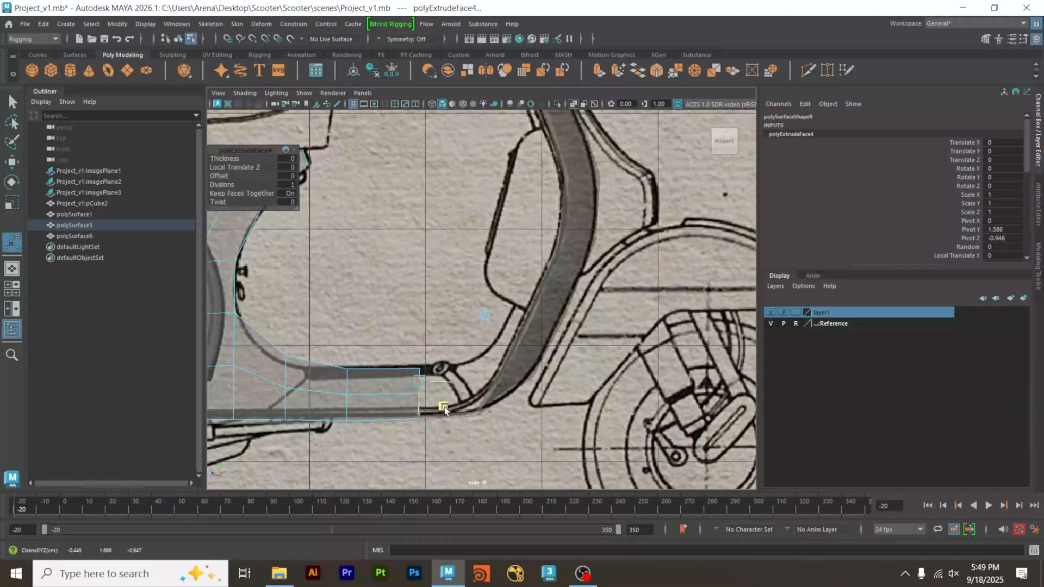
drag(444, 408, 501, 402)
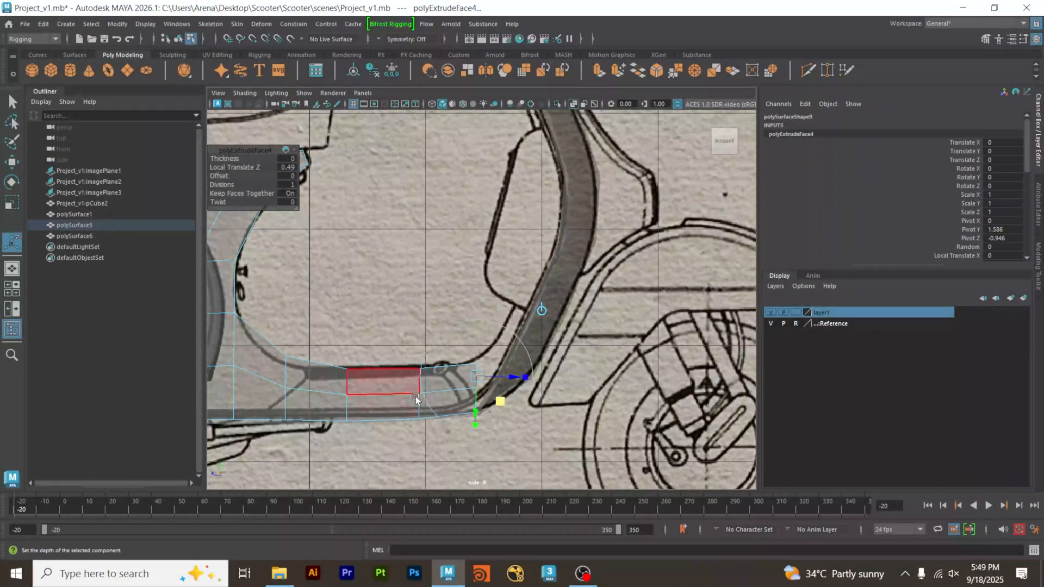
drag(506, 425, 549, 407)
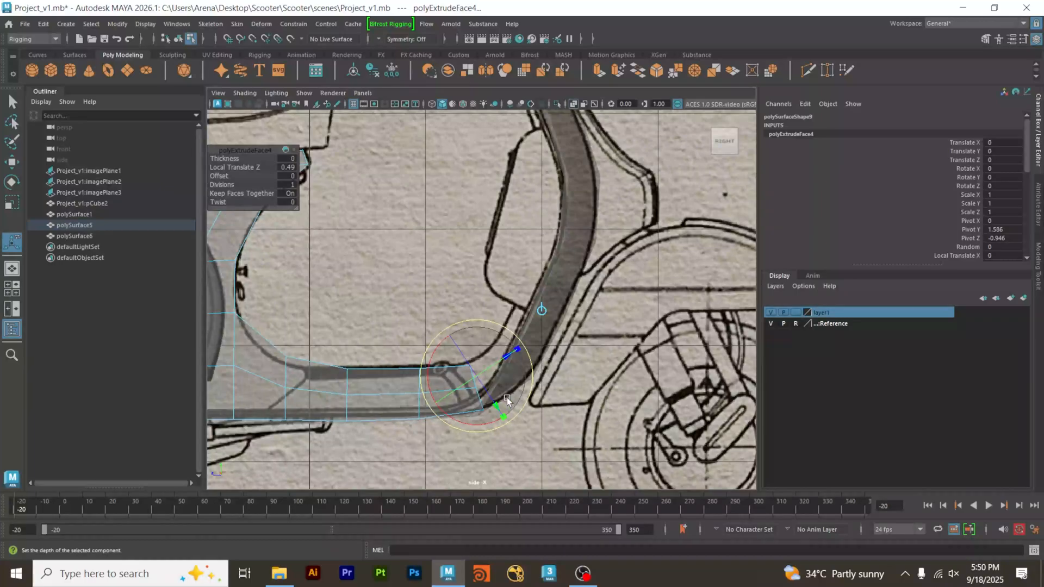
Extrude the faces about 0.484 units around the bend, rotate them, and position them at about Y 1.878, Z -1.812.
key(ctrl+e)
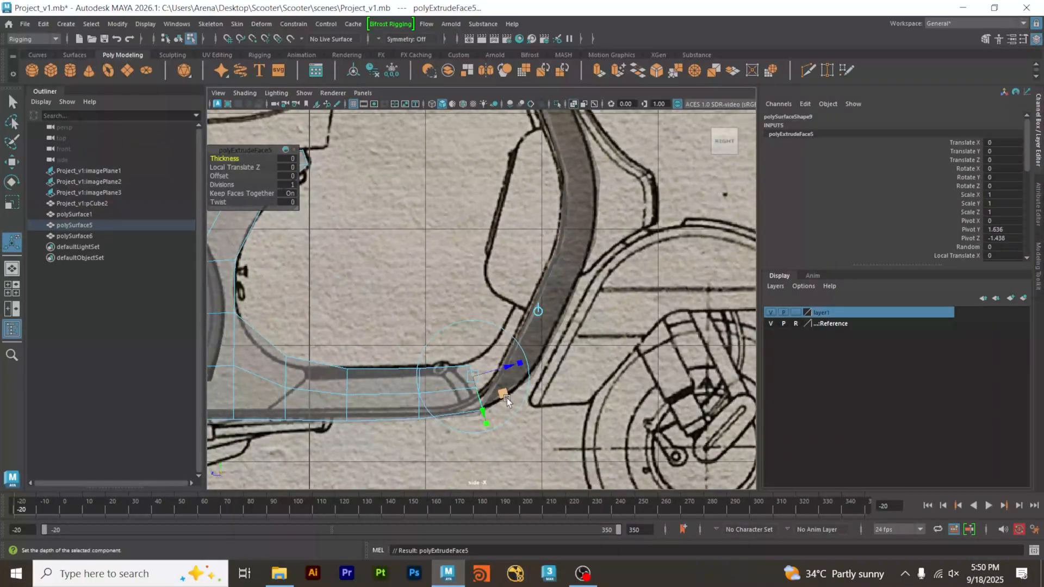
drag(504, 397, 591, 321)
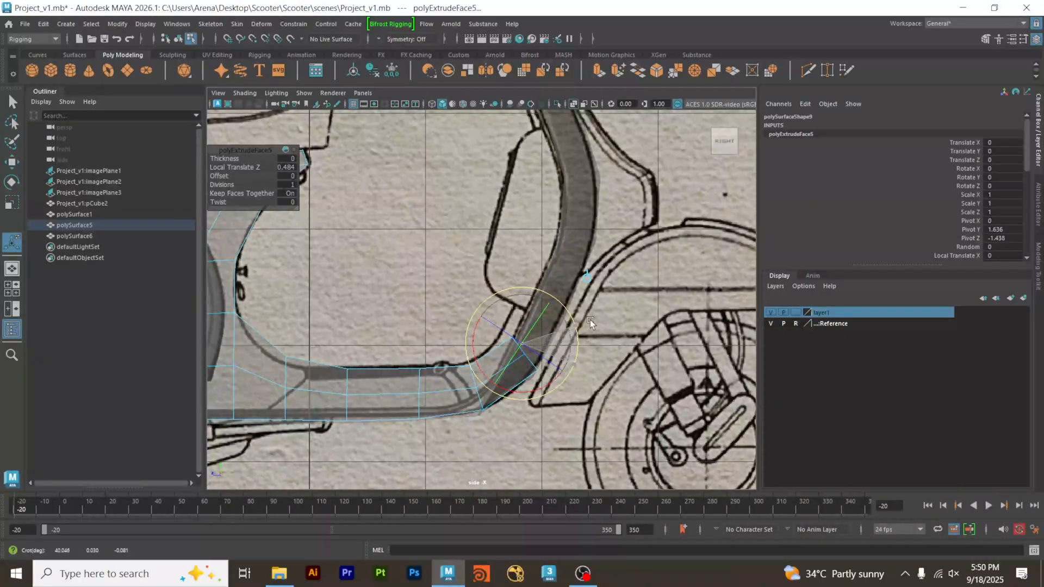
key(w)
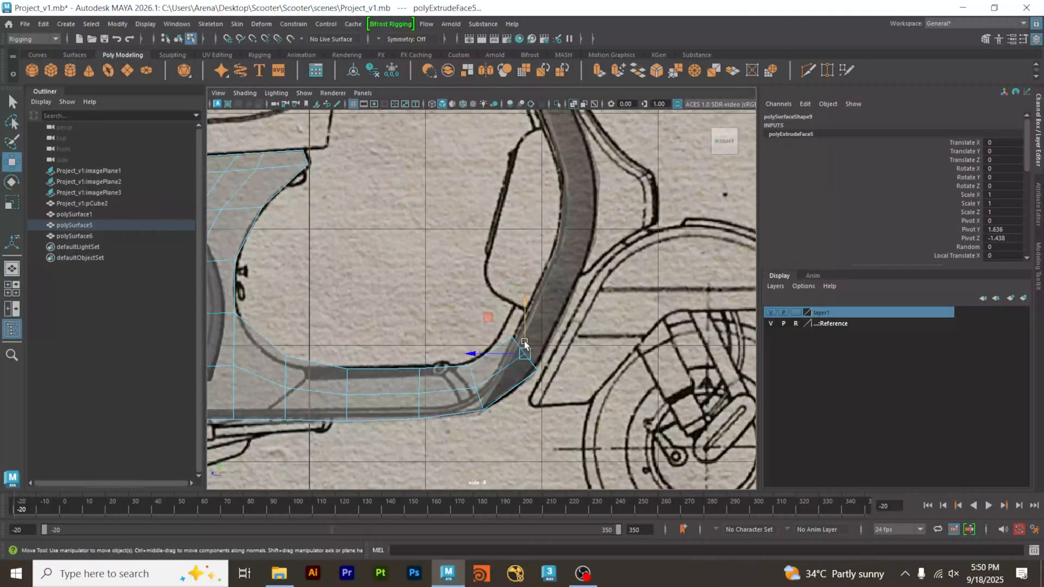
drag(493, 321, 488, 328)
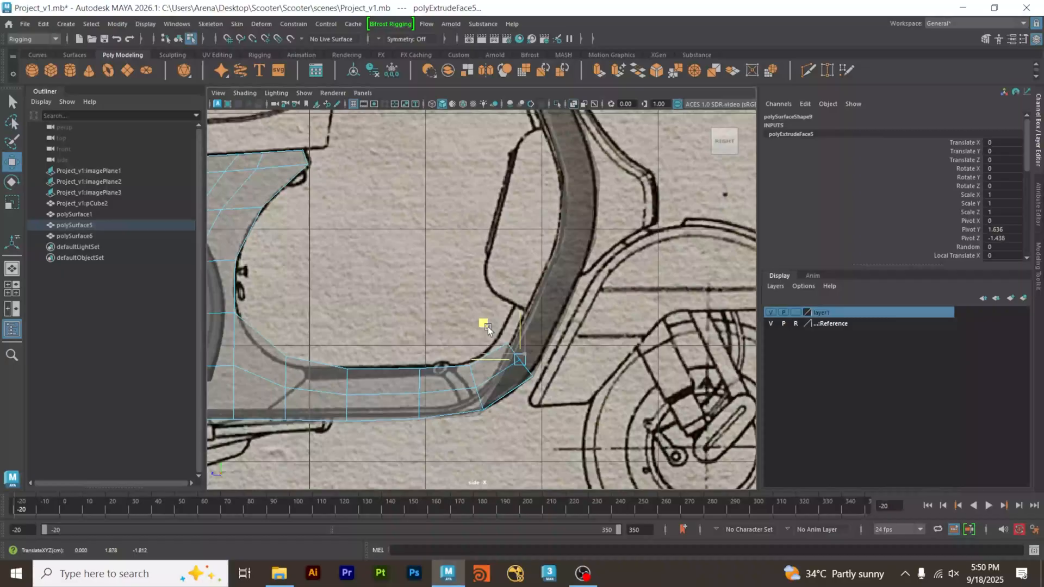
Extrude the faces about 0.487 units up the lower leg shield and rotate them perpendicular to the blueprint's profile.
key(ctrl+e)
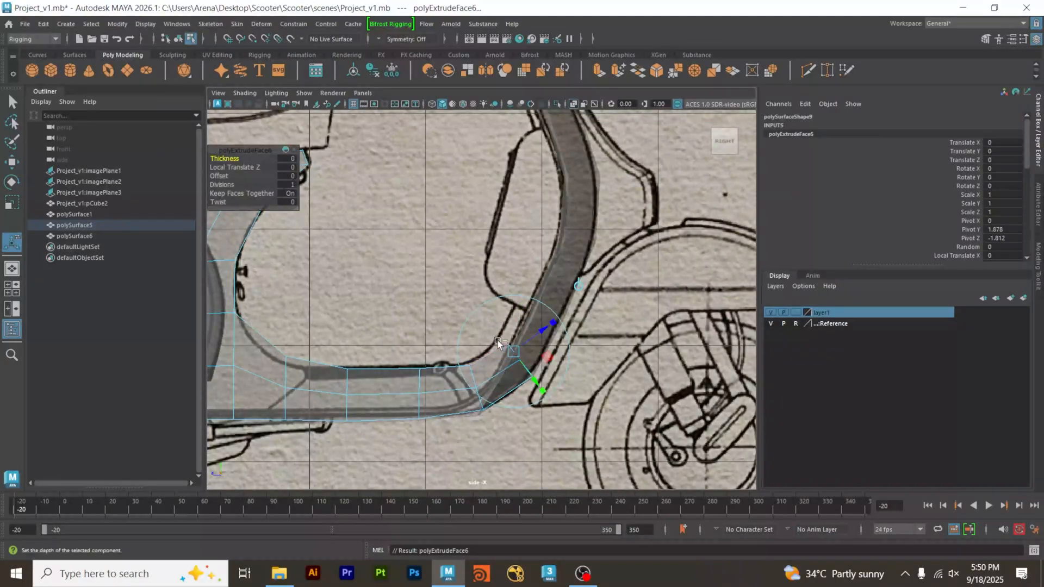
drag(550, 355, 579, 295)
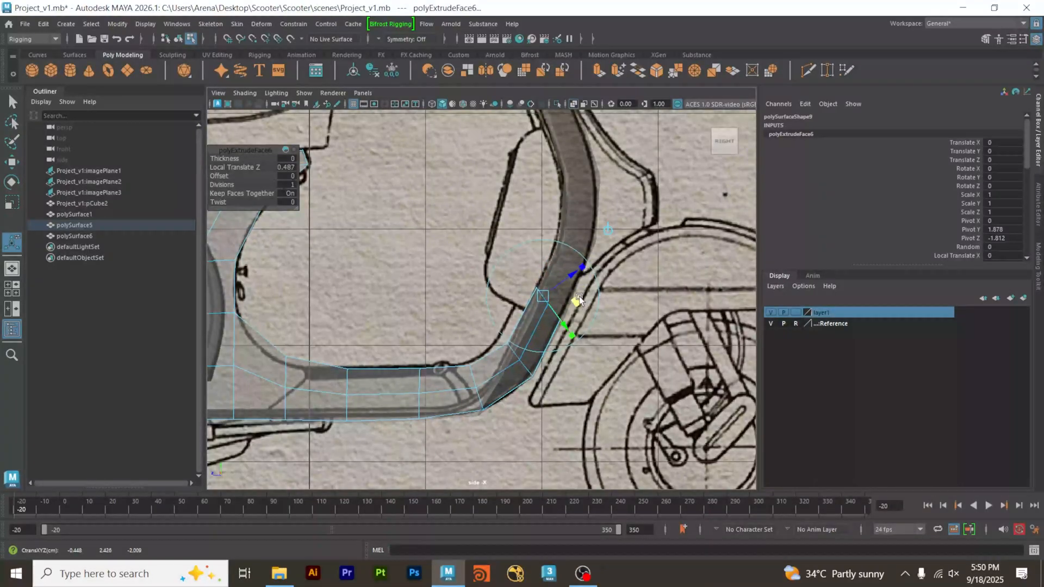
alt+middle_drag(579, 295, 516, 348)
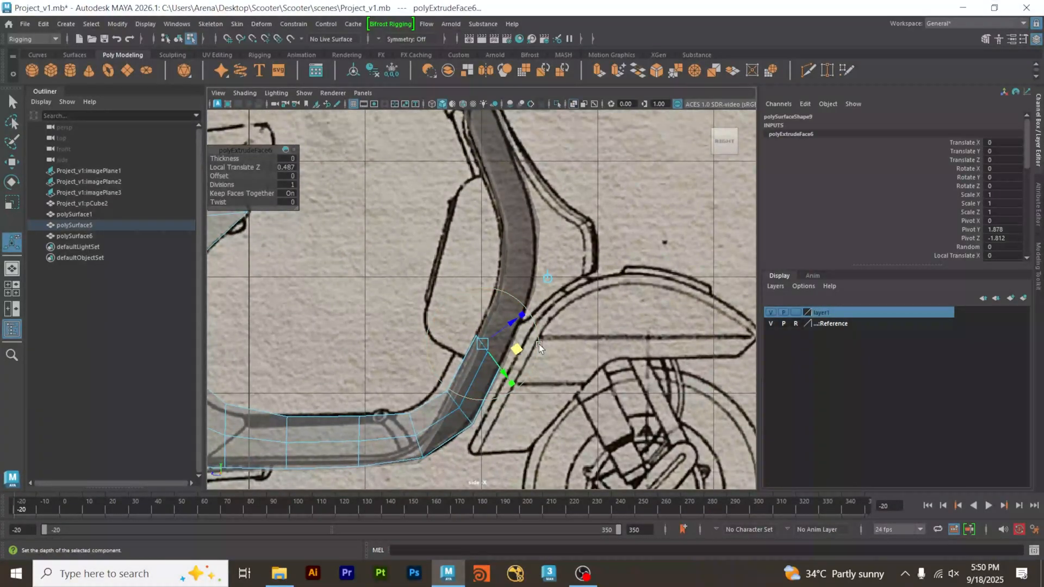
drag(540, 344, 576, 259)
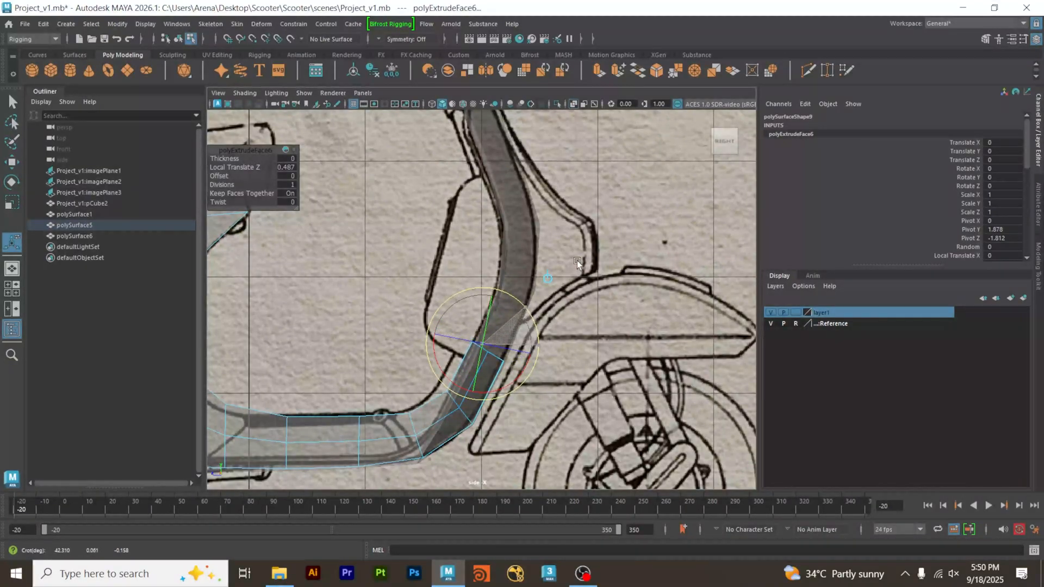
alt+middle_drag(577, 259, 528, 355)
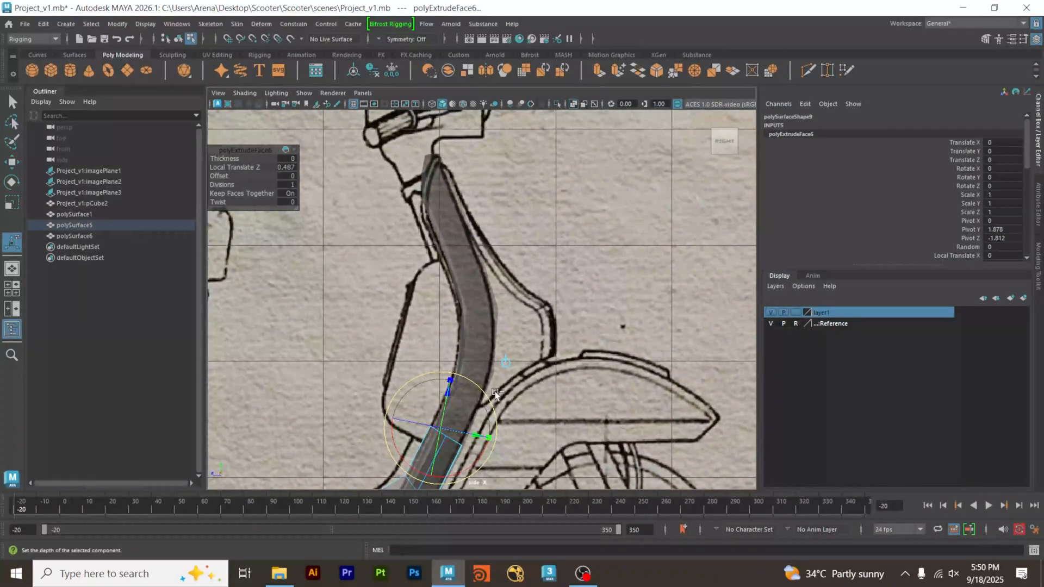
Extrude the faces further up the leg shield, rotate them to match its curve, and position them at about Y 2.932, Z -2.311.
key(ctrl+e)
drag(474, 425, 507, 352)
alt+middle_drag(507, 353, 480, 394)
alt+right_drag(480, 395, 534, 394)
alt+middle_drag(534, 394, 549, 356)
key(e)
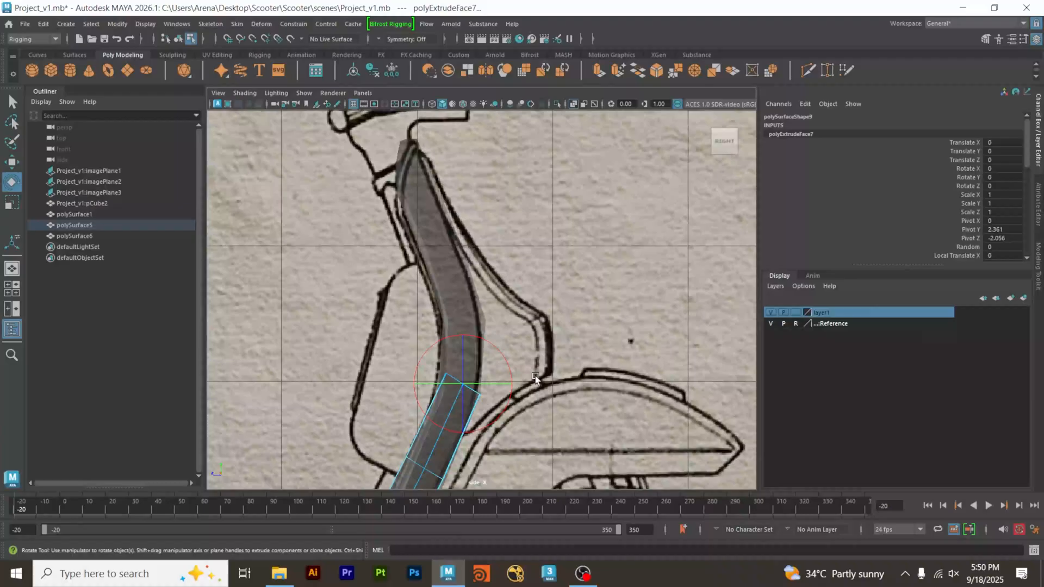
drag(512, 397, 518, 378)
key(w)
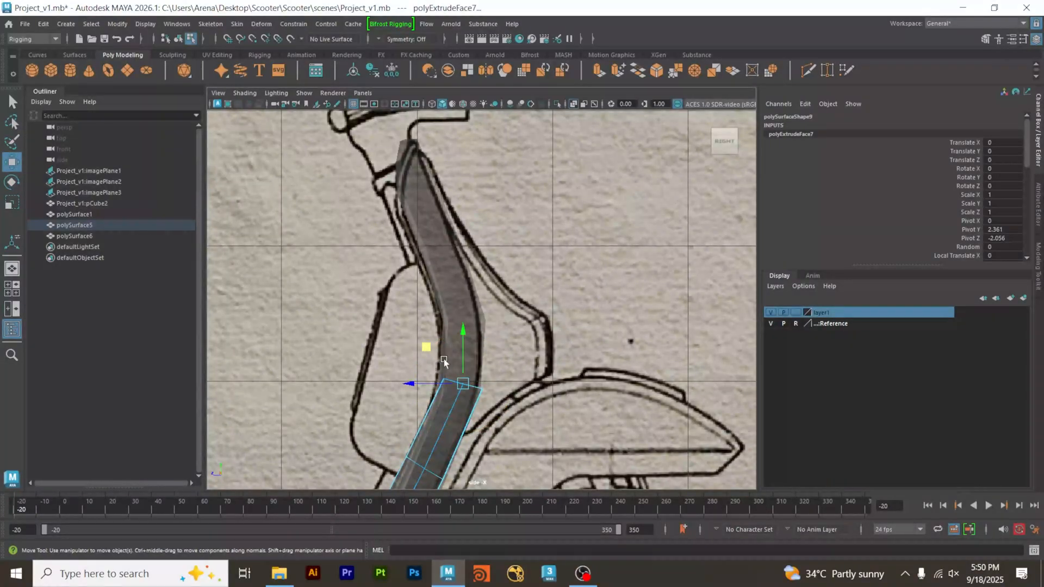
middle_drag(431, 348, 472, 306)
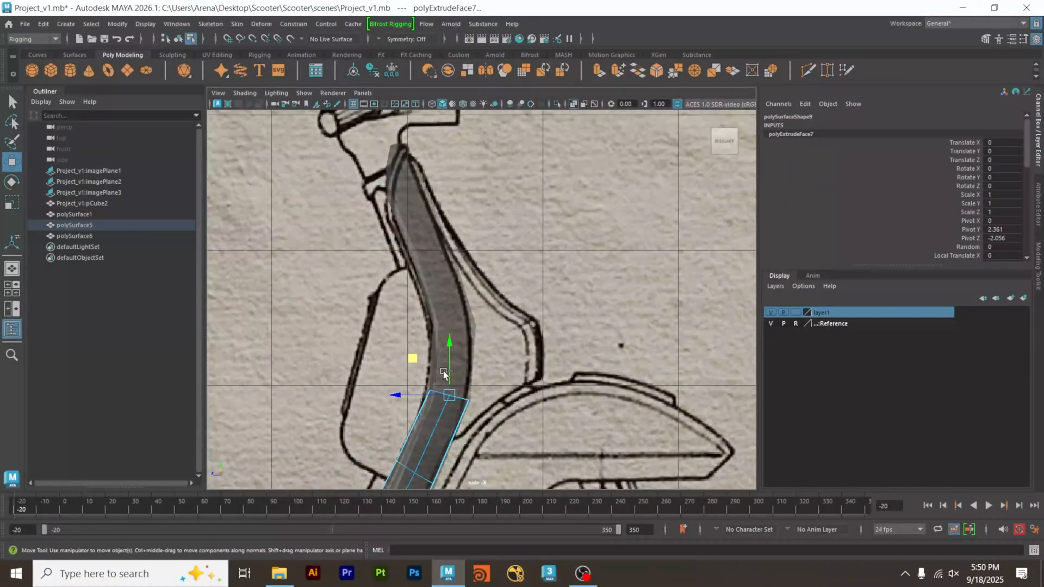
Extrude the faces about 0.547 units up the middle leg shield, level them, and position them at about Y 3.442, Z -2.359.
key(ctrl+e)
drag(472, 306, 474, 302)
alt+right_drag(429, 328, 536, 329)
alt+middle_drag(531, 338, 530, 345)
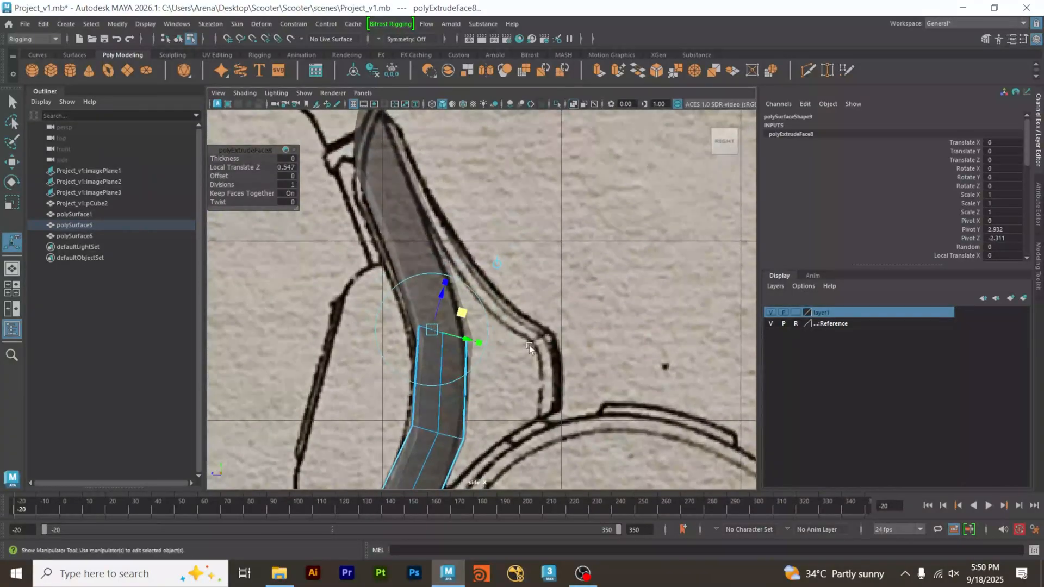
drag(488, 330, 494, 292)
key(w)
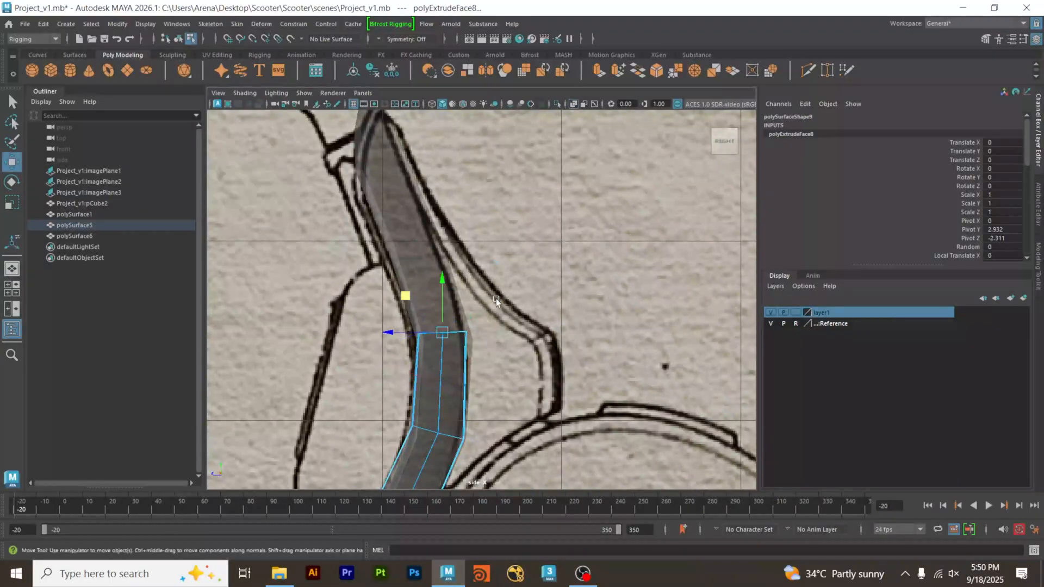
drag(408, 296, 412, 304)
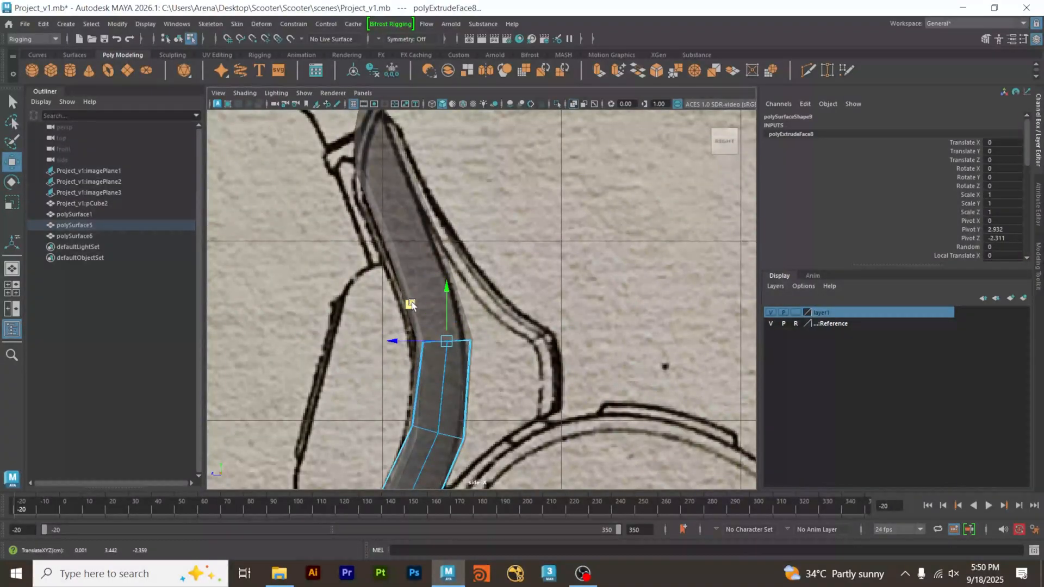
alt+middle_drag(429, 301, 423, 330)
Extrude the faces about 0.485 units along the backward-leaning leg shield, tilt them, and position them at about Y 3.904, Z -2.221.
key(ctrl+e)
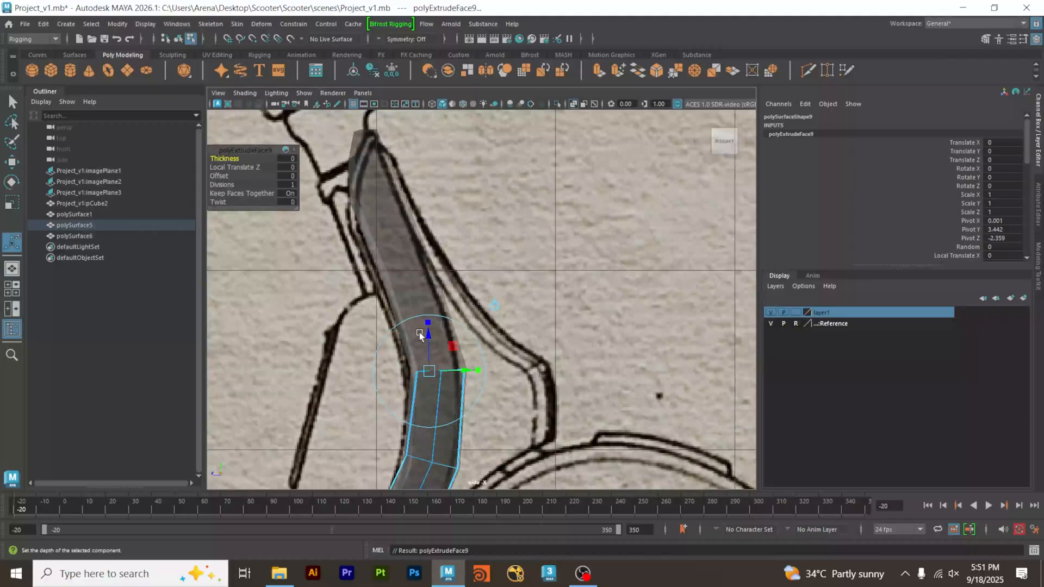
drag(455, 348, 433, 260)
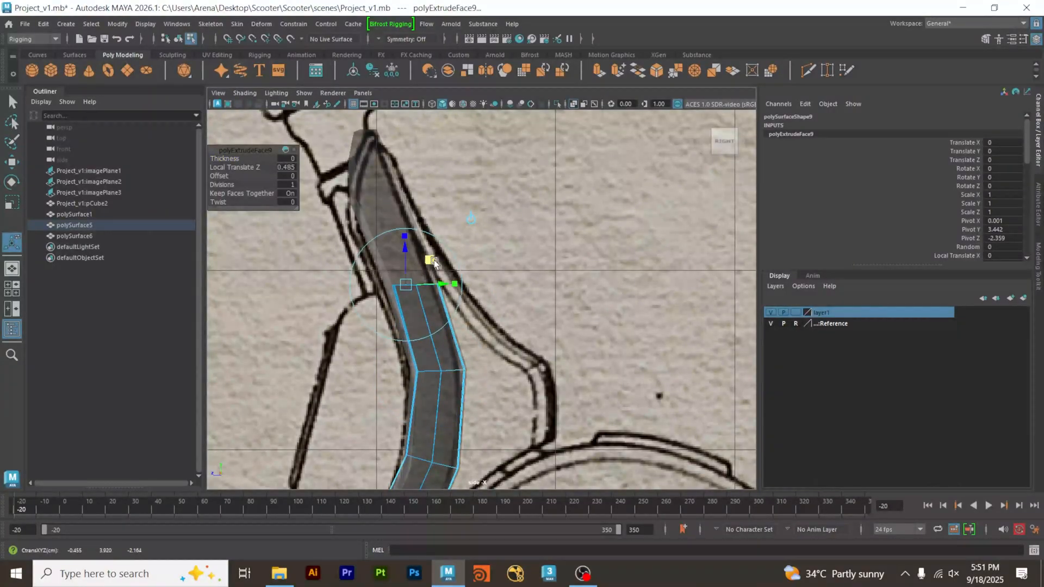
alt+middle_drag(434, 261, 439, 318)
key(e)
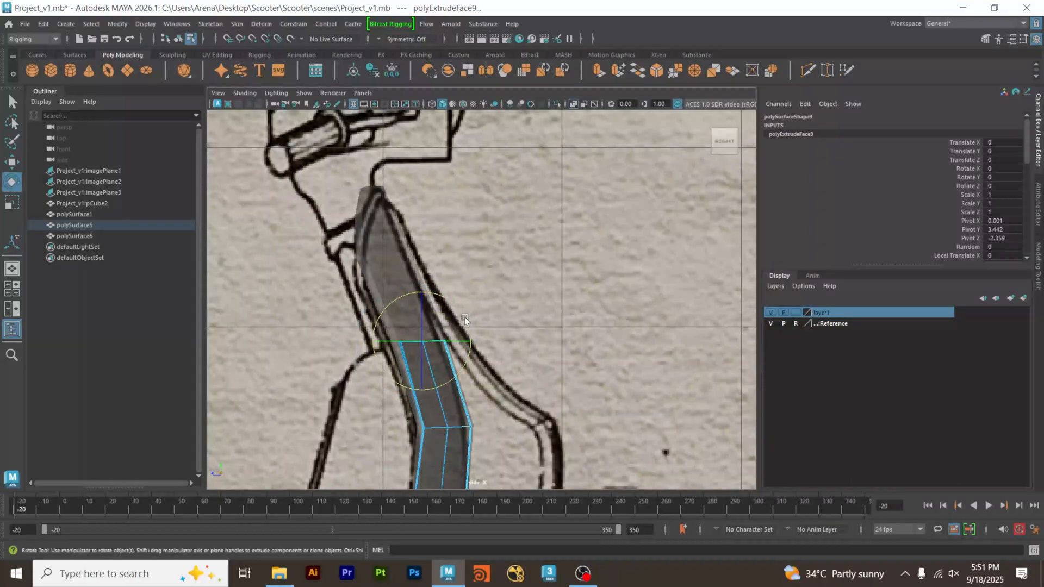
drag(464, 317, 455, 295)
key(w)
click(387, 306)
drag(388, 306, 390, 309)
alt+middle_drag(424, 316, 425, 344)
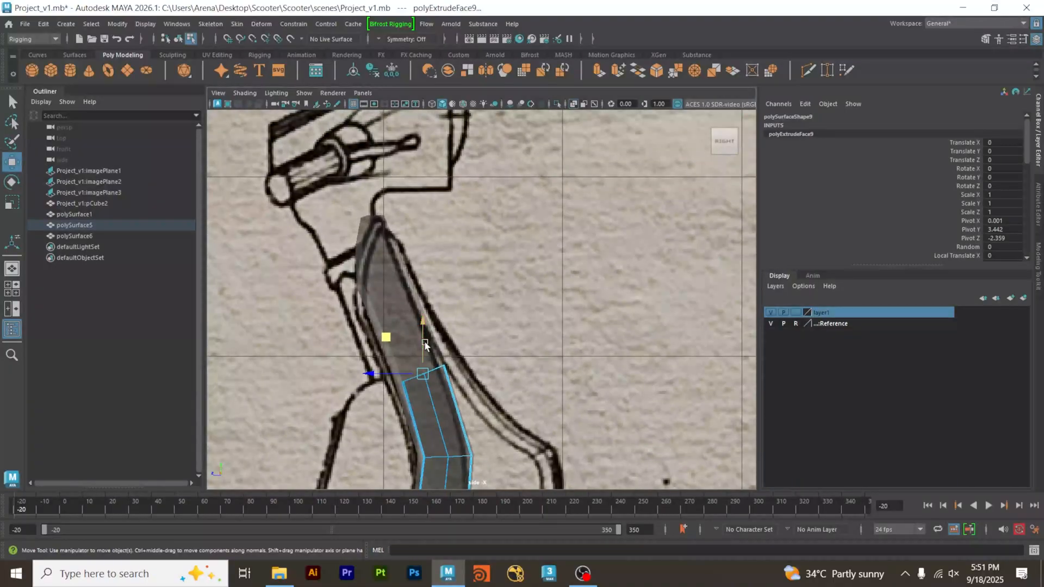
Extrude the faces about 0.753 units up to near the top of the leg shield.
key(ctrl+e)
drag(429, 348, 374, 224)
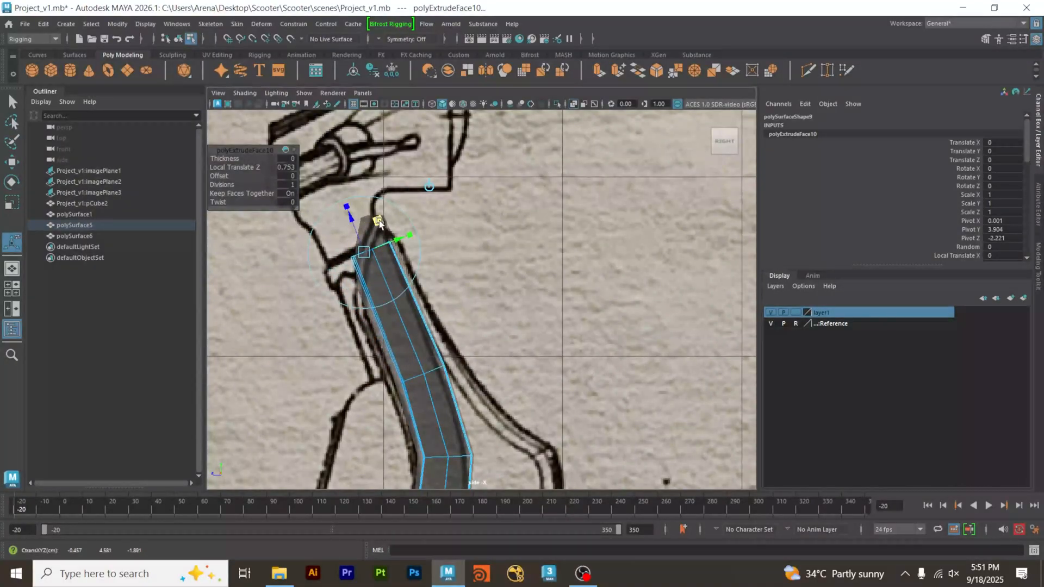
Move the rear-side vertices at the leg shield's top end back to the blueprint outline, at about Y 4.515, Z -1.71.
right_drag(403, 262, 369, 265)
alt+middle_drag(358, 310, 402, 252)
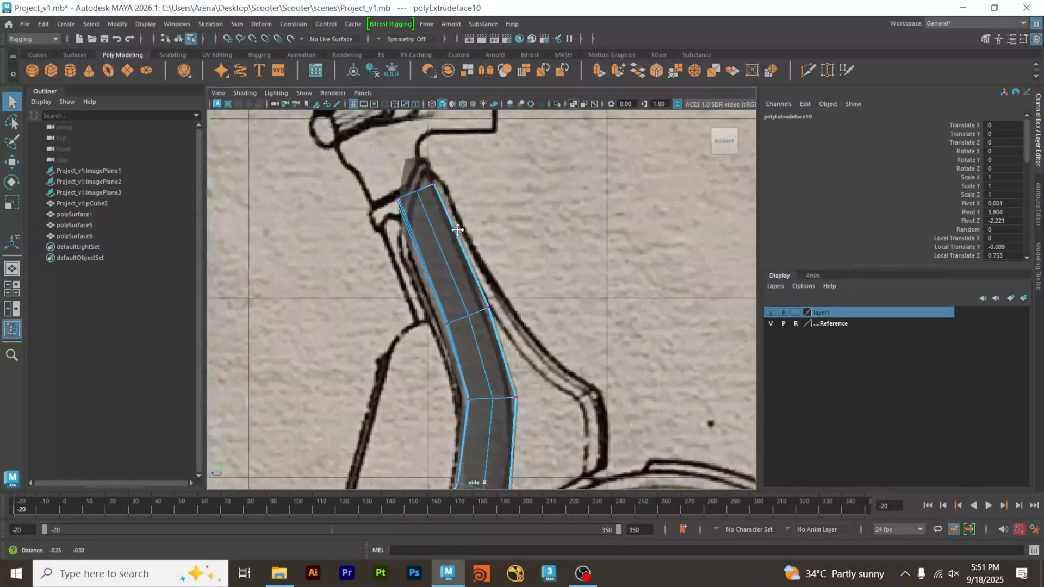
drag(371, 175, 405, 207)
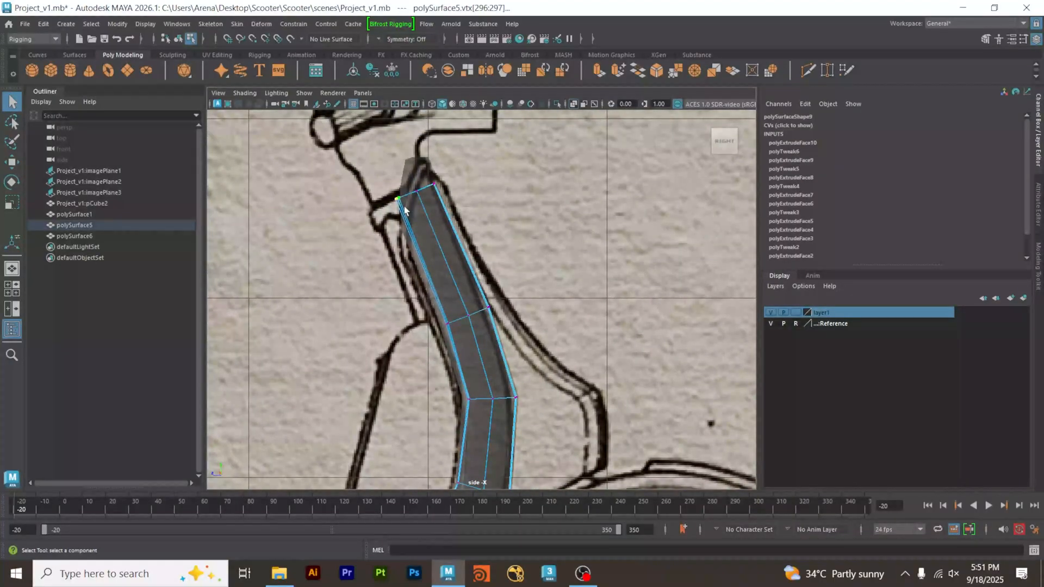
key(w)
middle_drag(361, 162, 340, 168)
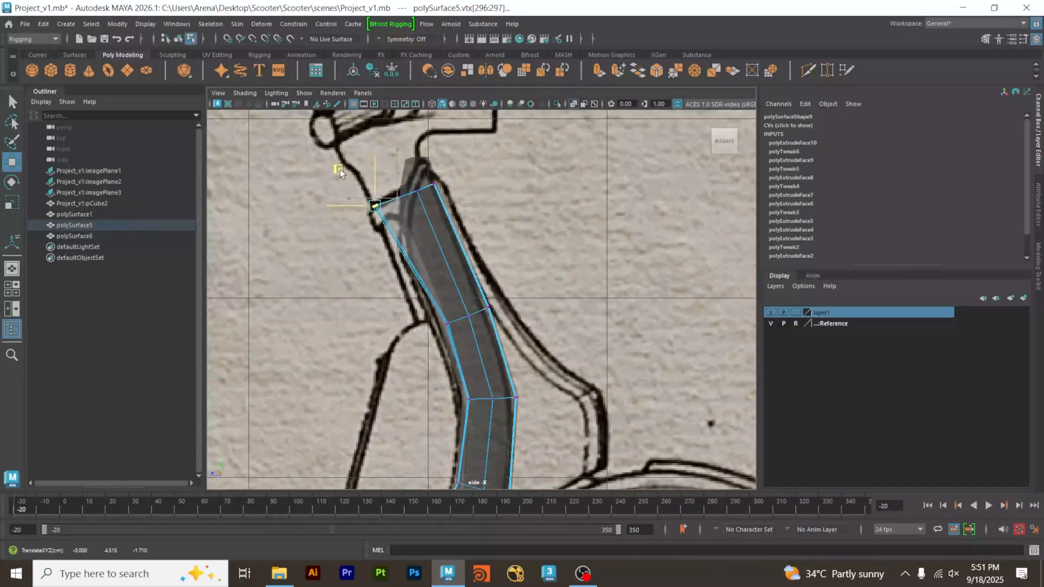
drag(340, 168, 338, 171)
Move the next two rows of rear-side vertices on the upper leg shield backward to widen its side profile.
alt+middle_drag(442, 287, 430, 206)
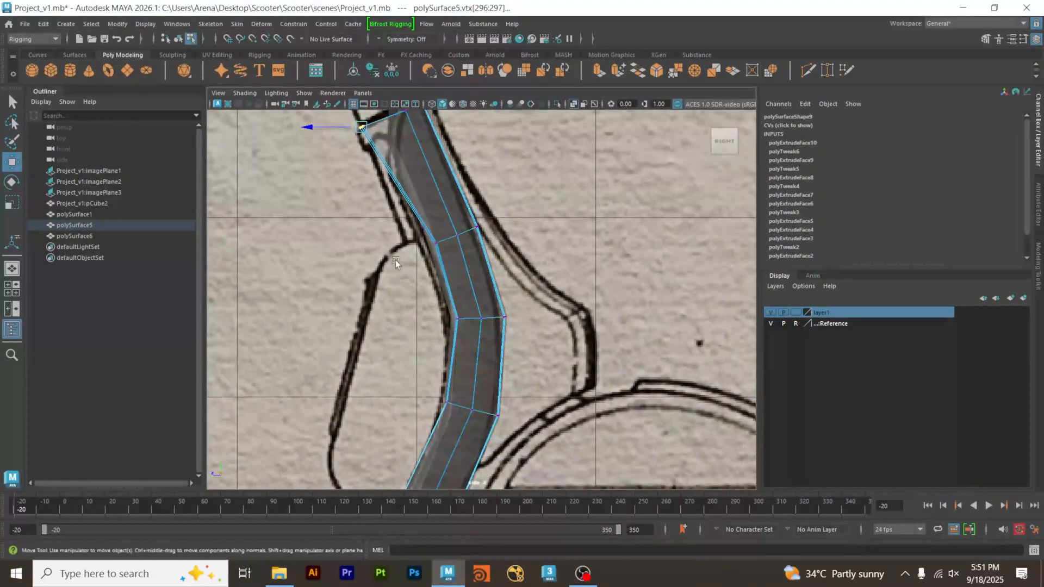
drag(413, 262, 380, 221)
alt+middle_drag(409, 336, 386, 263)
mouse_move(420, 258)
mouse_down()
mouse_move(442, 233)
mouse_move(372, 216)
mouse_move(381, 229)
mouse_up()
alt+middle_drag(416, 292, 417, 253)
Move the three lower rows of rear-side leg-shield vertices backward, following the blueprint's inner curve down to the floorboard bend.
drag(428, 295, 431, 296)
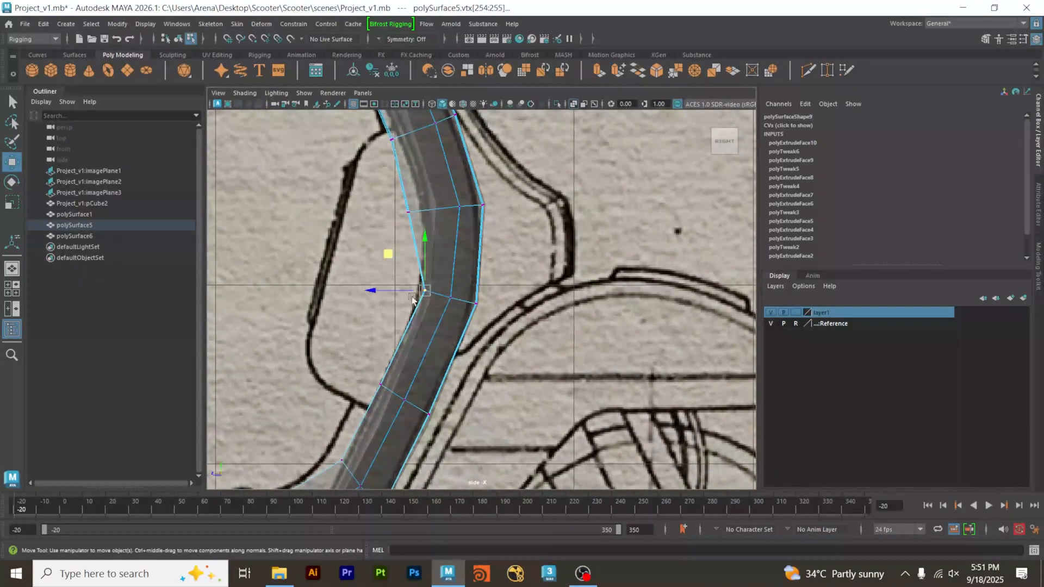
drag(388, 253, 366, 253)
alt+middle_drag(429, 302, 491, 221)
drag(439, 302, 448, 310)
drag(405, 267, 386, 264)
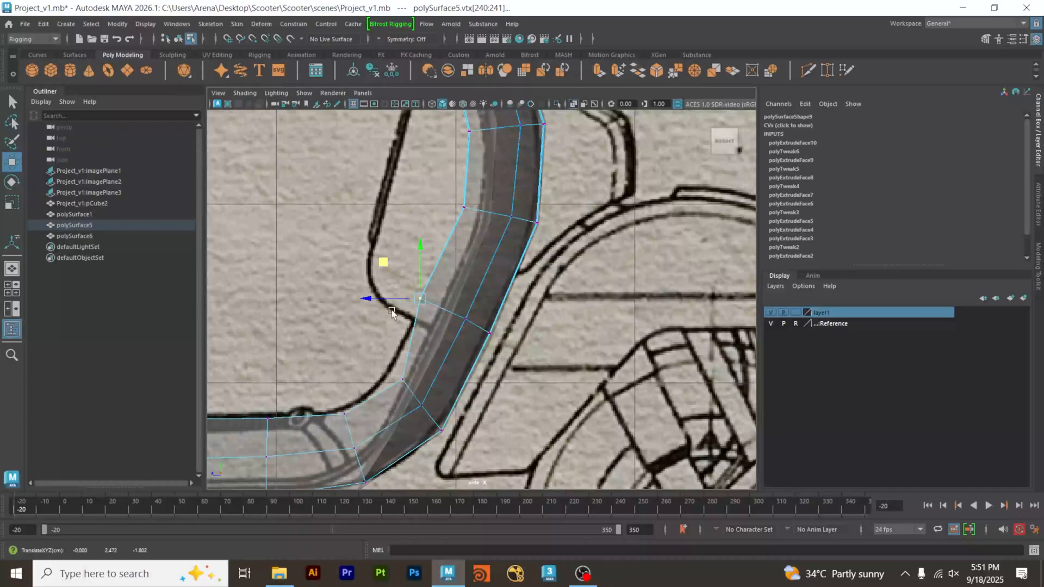
alt+middle_drag(392, 310, 441, 245)
drag(445, 301, 461, 325)
drag(415, 276, 402, 283)
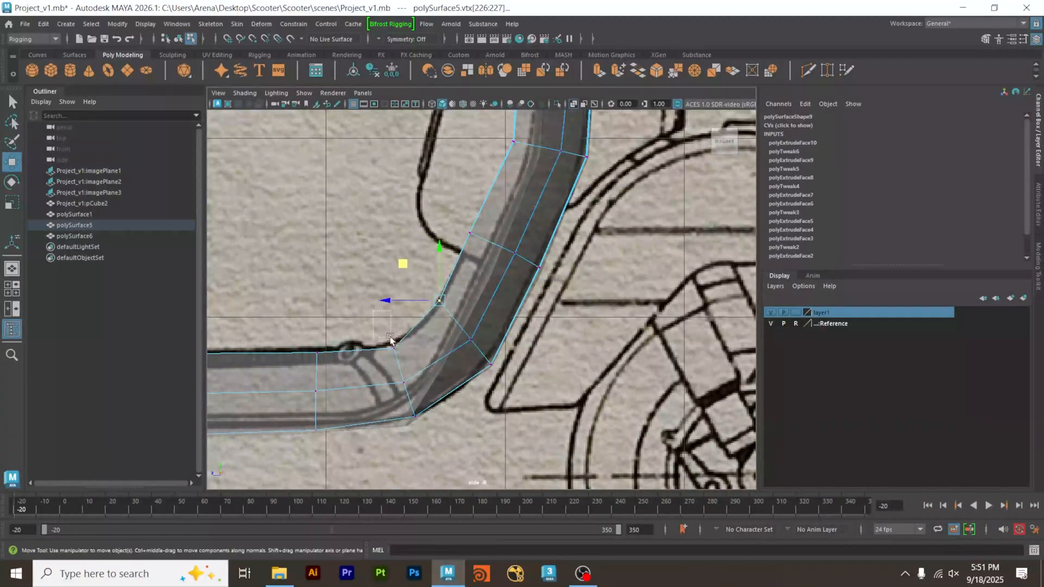
Move the inner vertices at the floorboard bend up and backward onto the blueprint curve, and reselect the whole body in object mode.
drag(383, 333, 402, 361)
drag(359, 312, 349, 302)
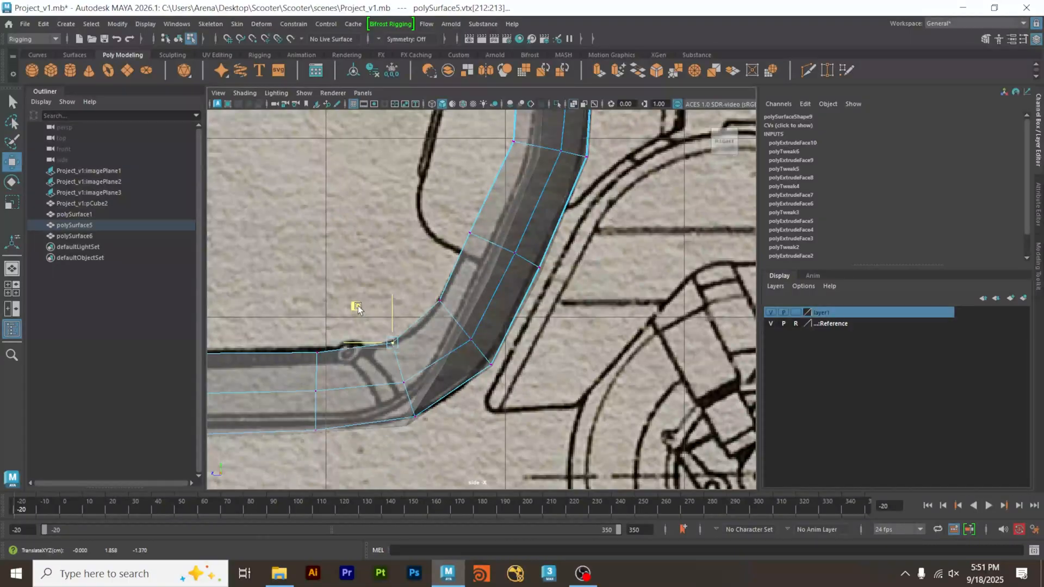
scroll(487, 215, down, 6)
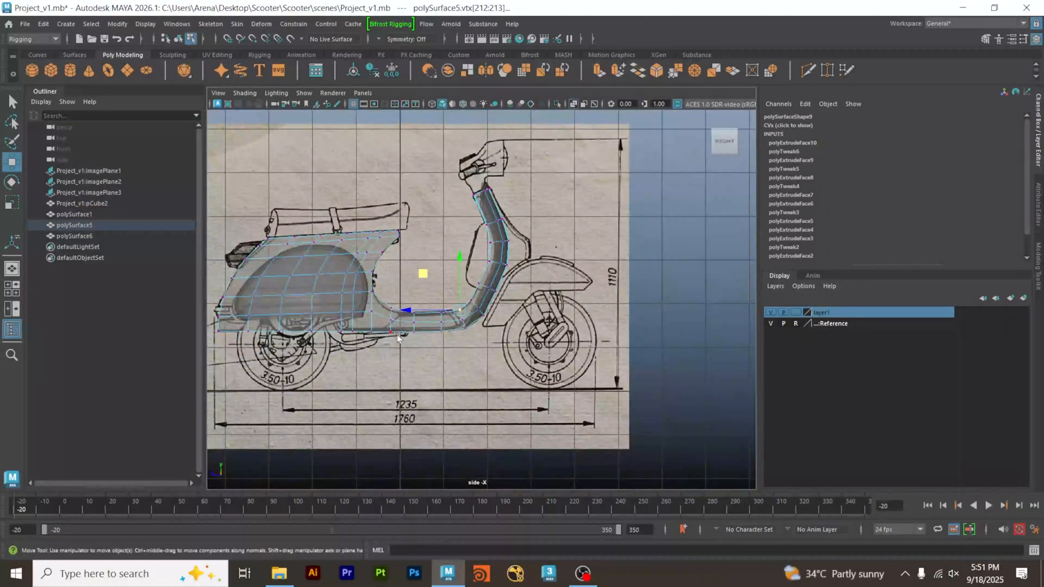
right_drag(458, 268, 496, 252)
click(497, 257)
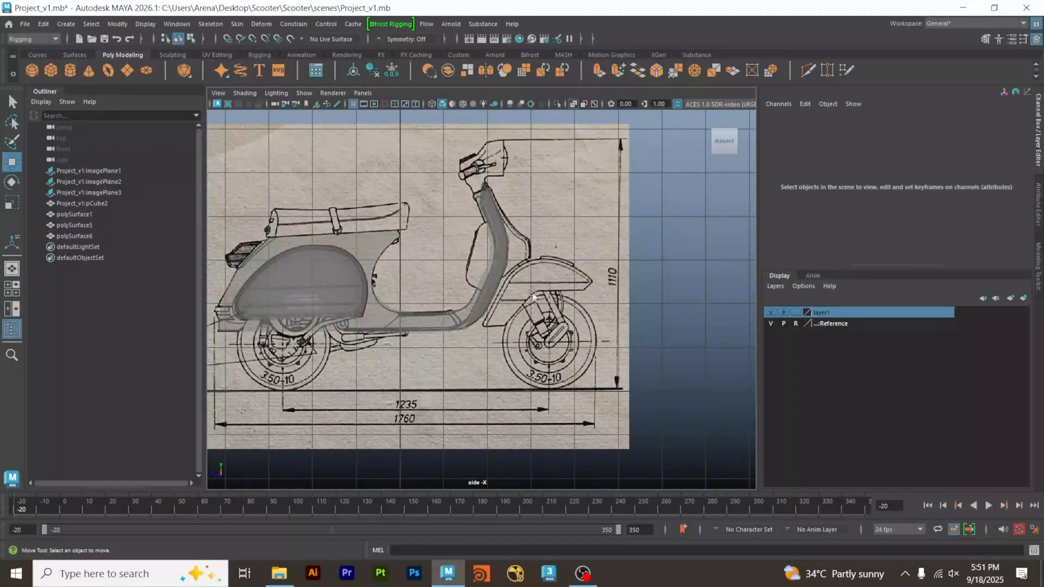
click(498, 267)
click(399, 315)
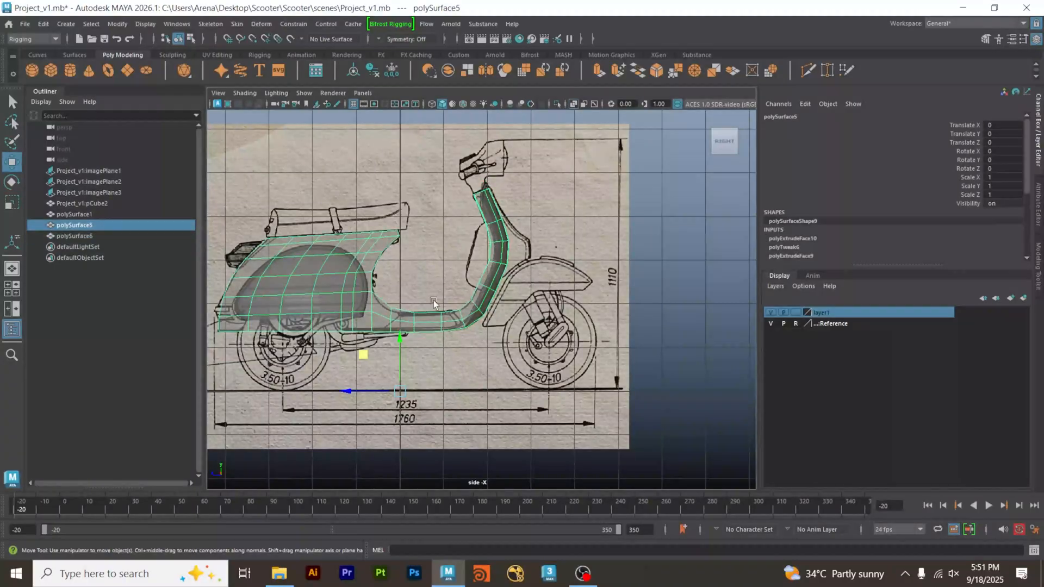
Examine the body's width and shape from both sides in the perspective view.
alt+right_drag(346, 298, 539, 296)
key(space)
key(space)
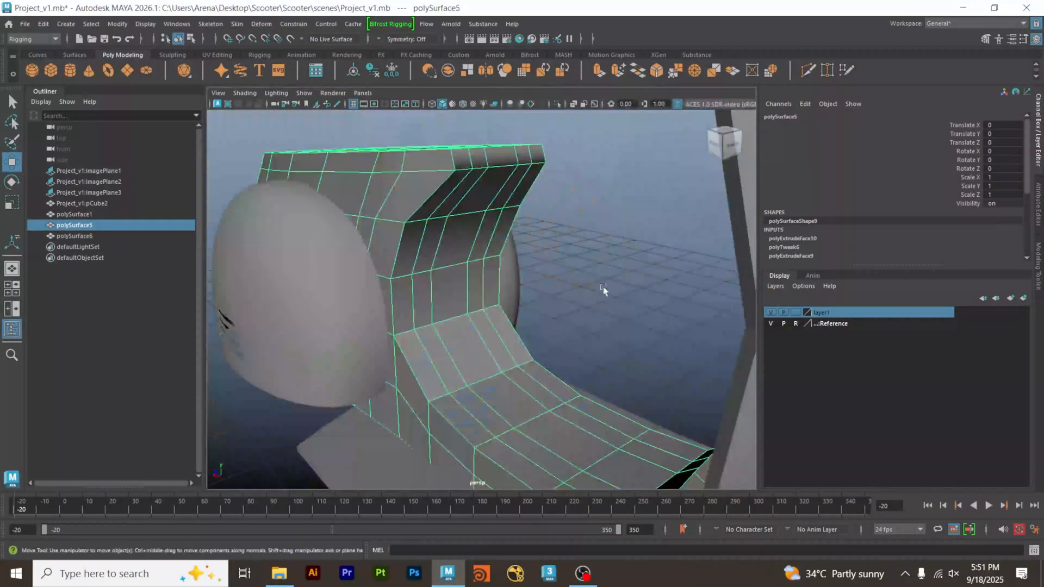
alt+right_drag(602, 287, 466, 308)
alt+drag(466, 305, 522, 348)
alt+drag(333, 246, 372, 249)
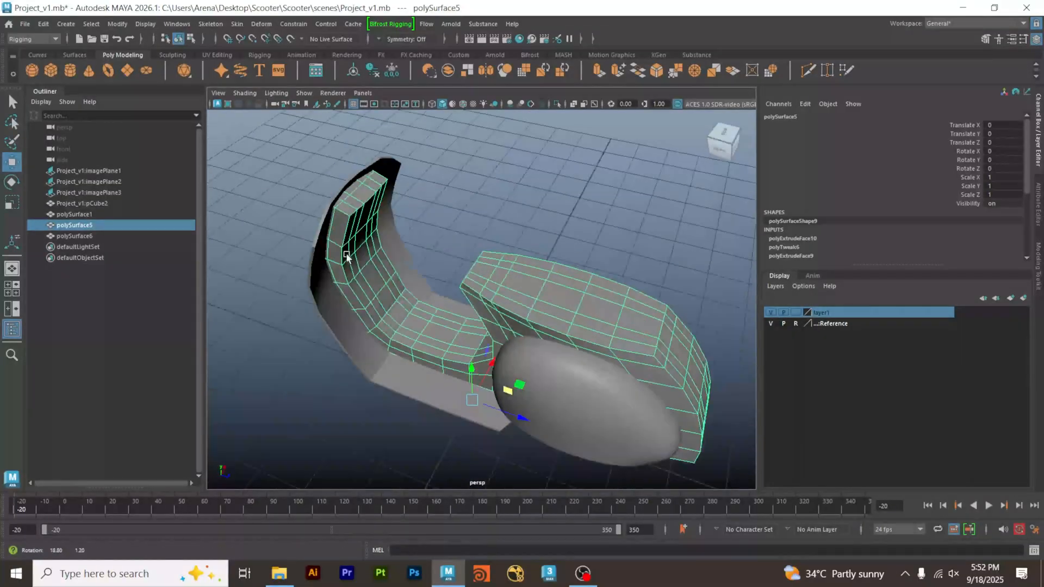
alt+drag(452, 268, 561, 238)
click(561, 237)
click(476, 293)
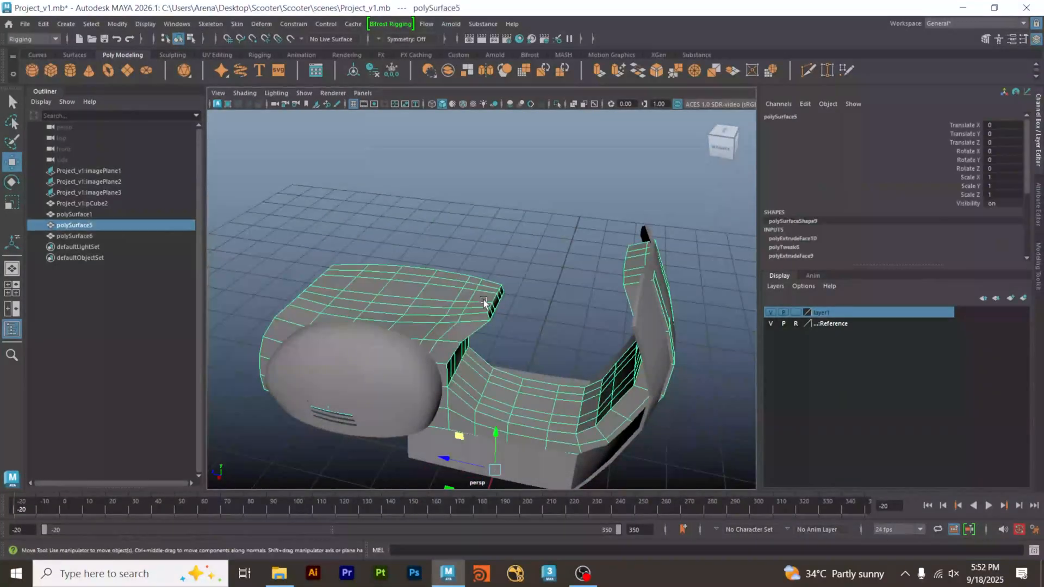
Switch to the Modeling menu set and apply a Lattice deformer to the scooter body.
click(52, 39)
click(44, 50)
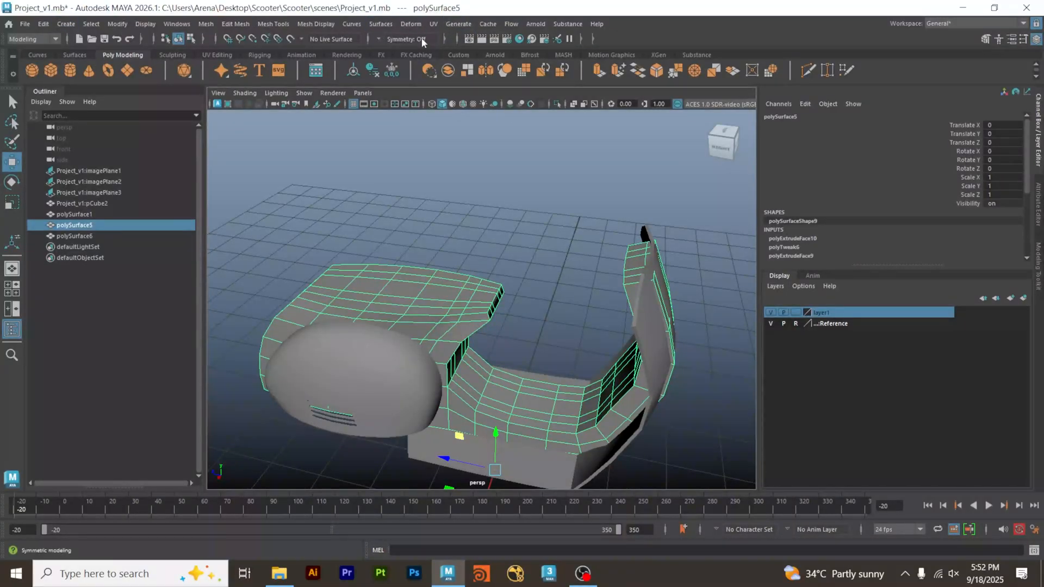
click(411, 24)
mouse_move(440, 224)
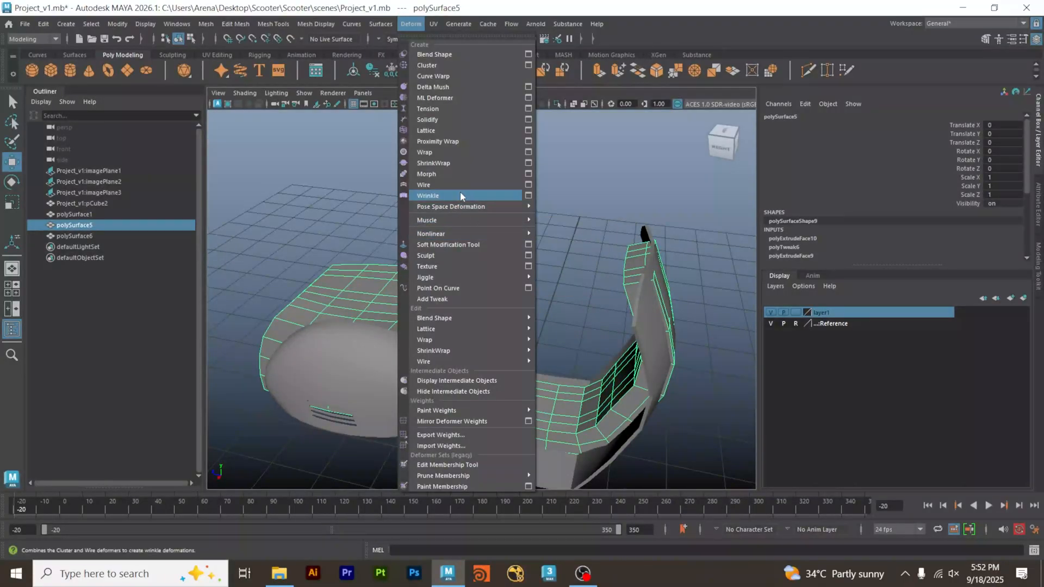
click(454, 129)
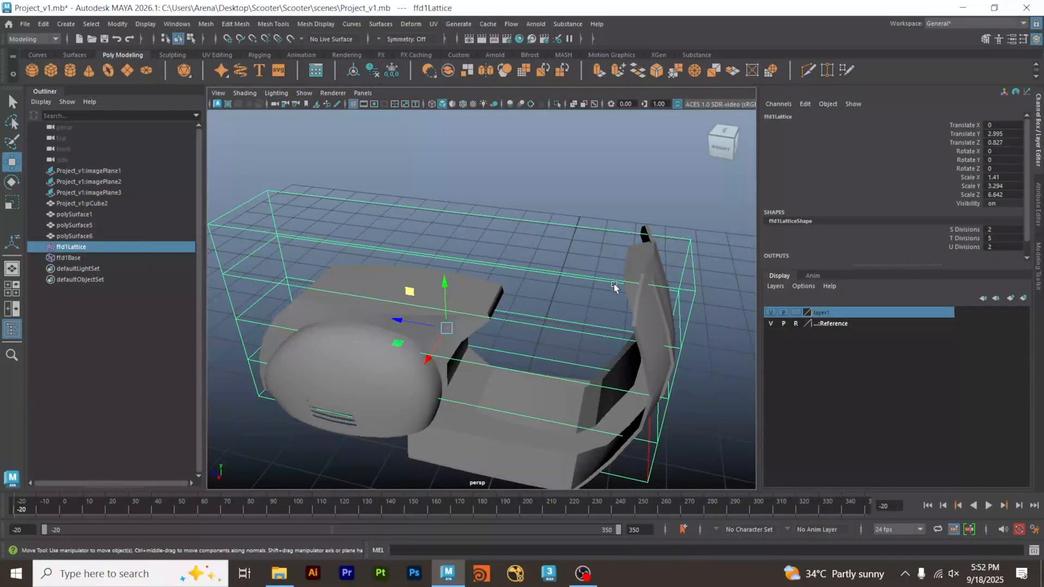
Examine the ffd1 deformer's influence settings on the body and the division settings of its lattice.
alt+drag(615, 284, 413, 237)
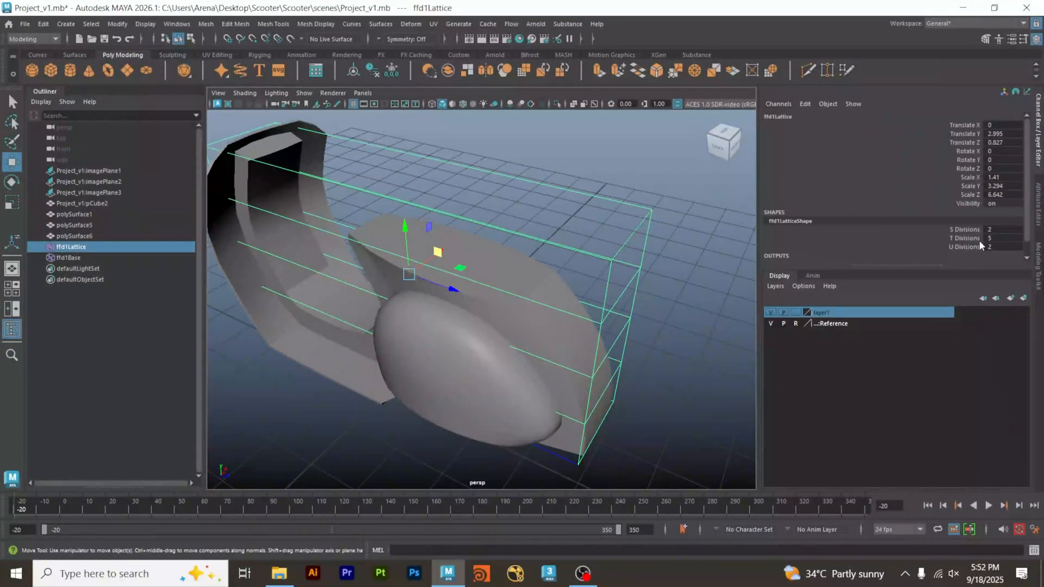
alt+middle_drag(664, 240, 693, 266)
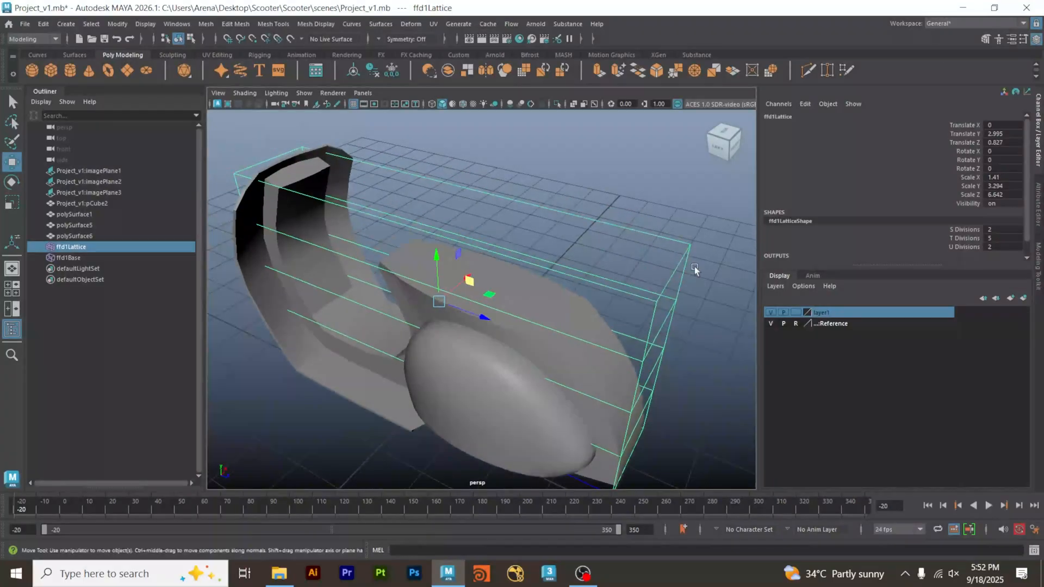
click(605, 184)
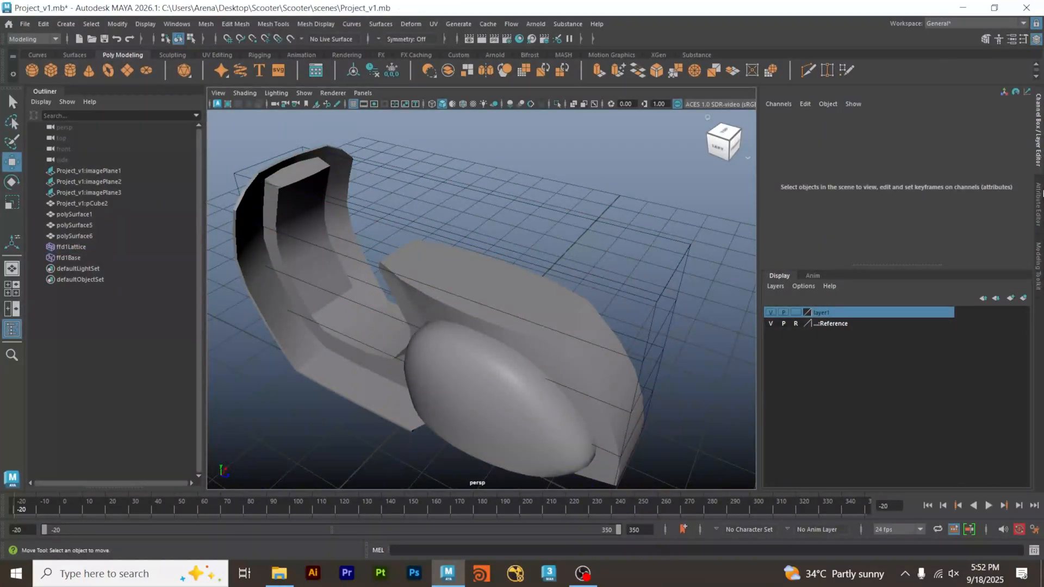
click(592, 352)
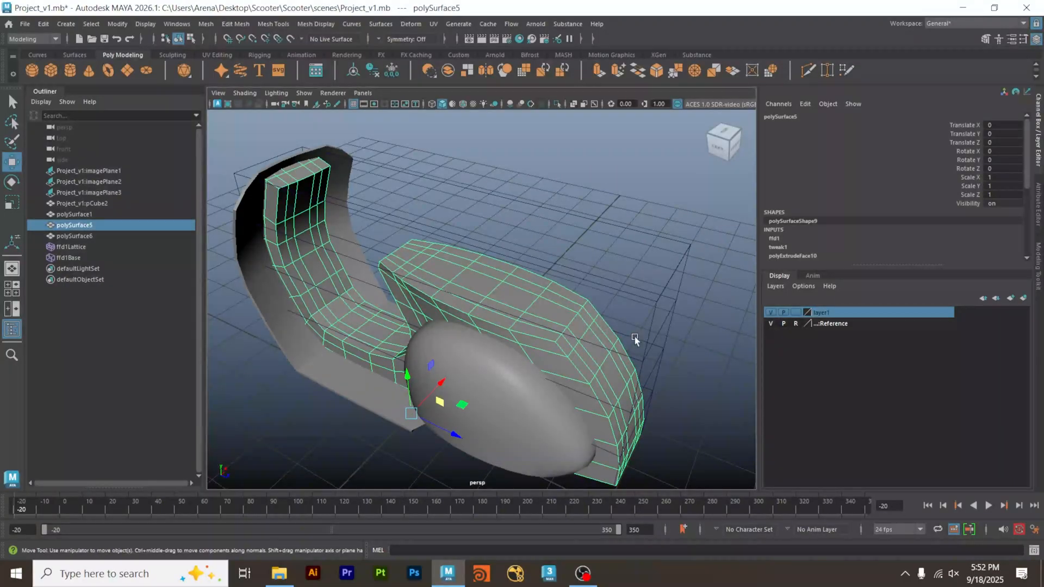
scroll(648, 295, down, 3)
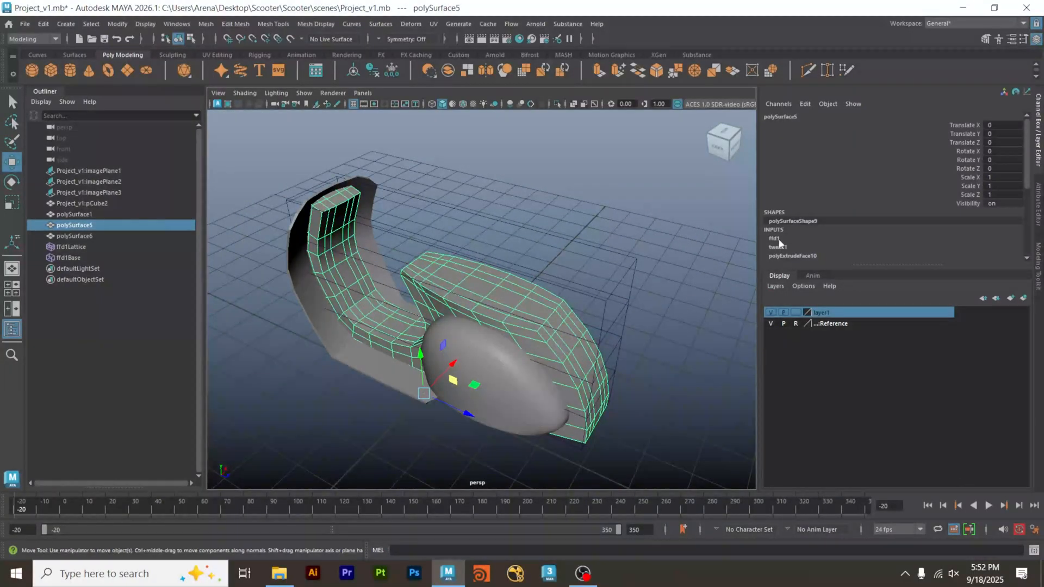
click(774, 238)
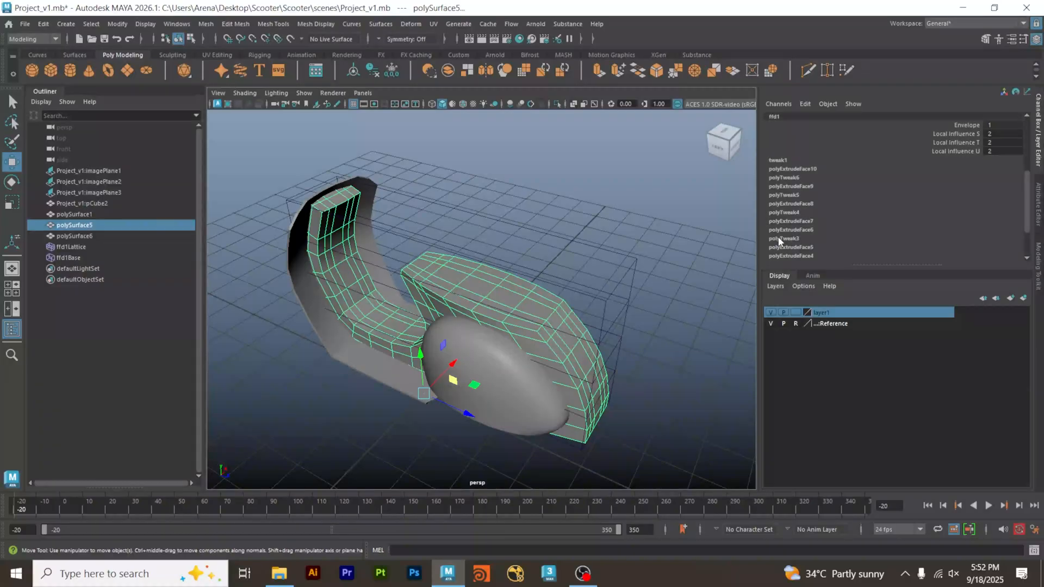
scroll(882, 161, up, 2)
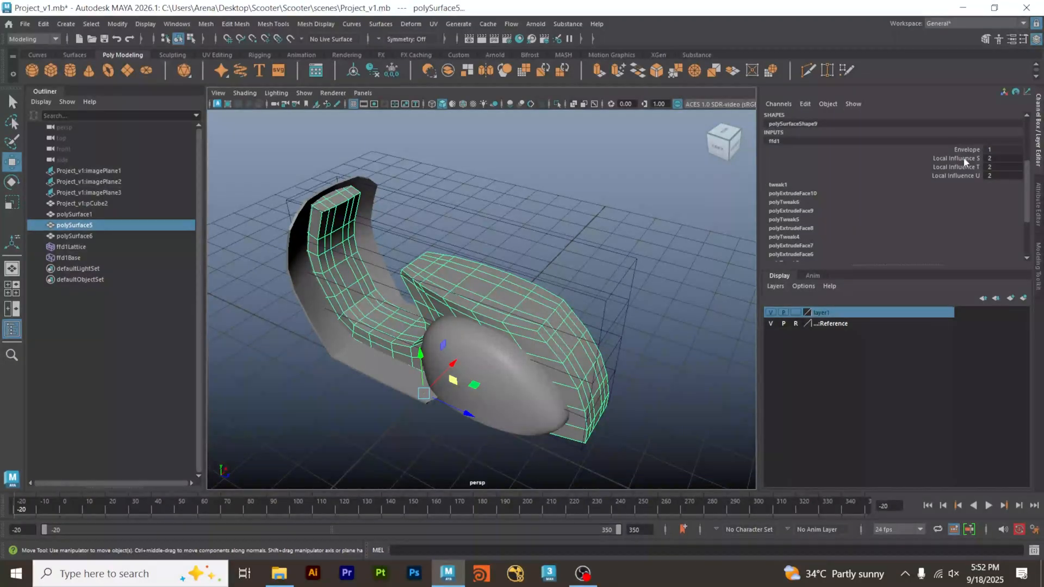
scroll(966, 160, up, 2)
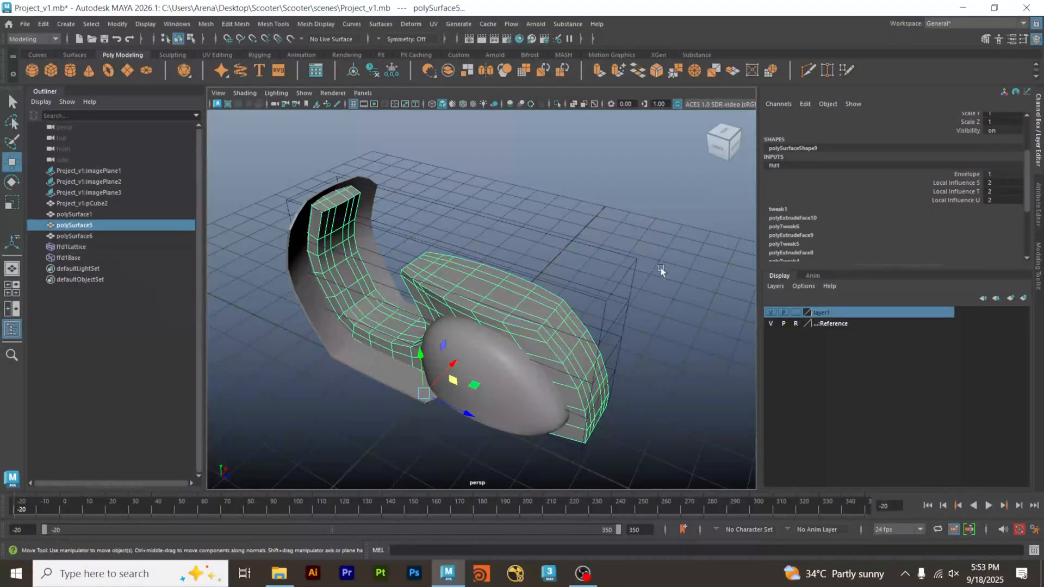
drag(618, 277, 615, 263)
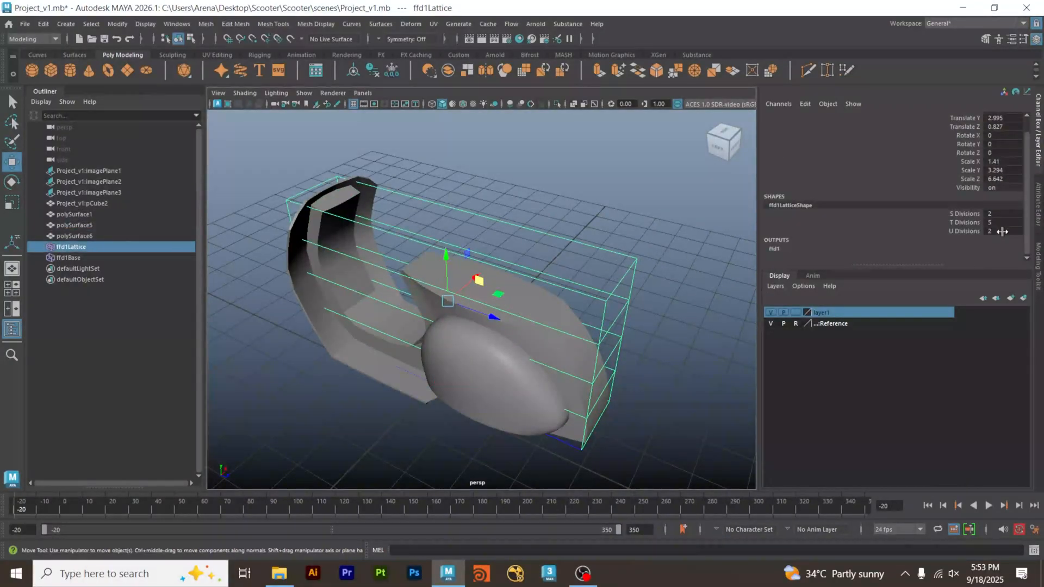
click(668, 233)
click(606, 289)
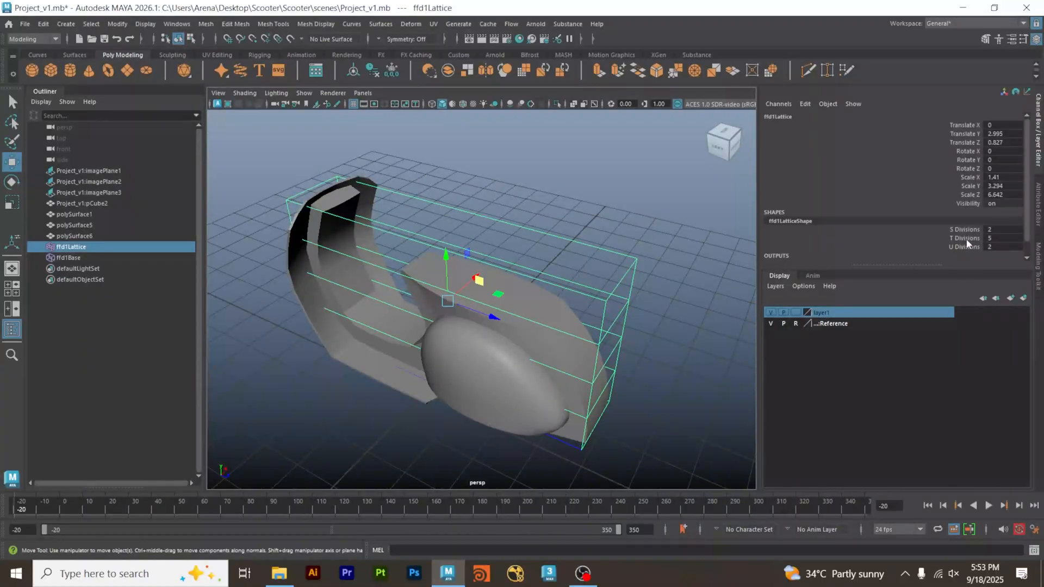
Set the lattice to 2 T divisions and 14 U divisions along the body's length.
double_click(1000, 238)
key(Return)
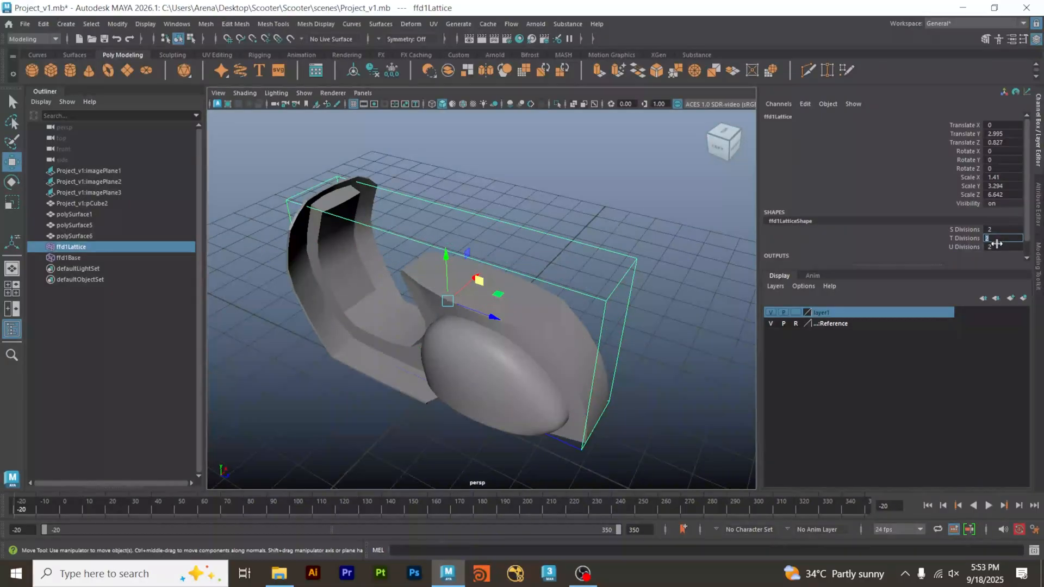
double_click(998, 247)
key(Return)
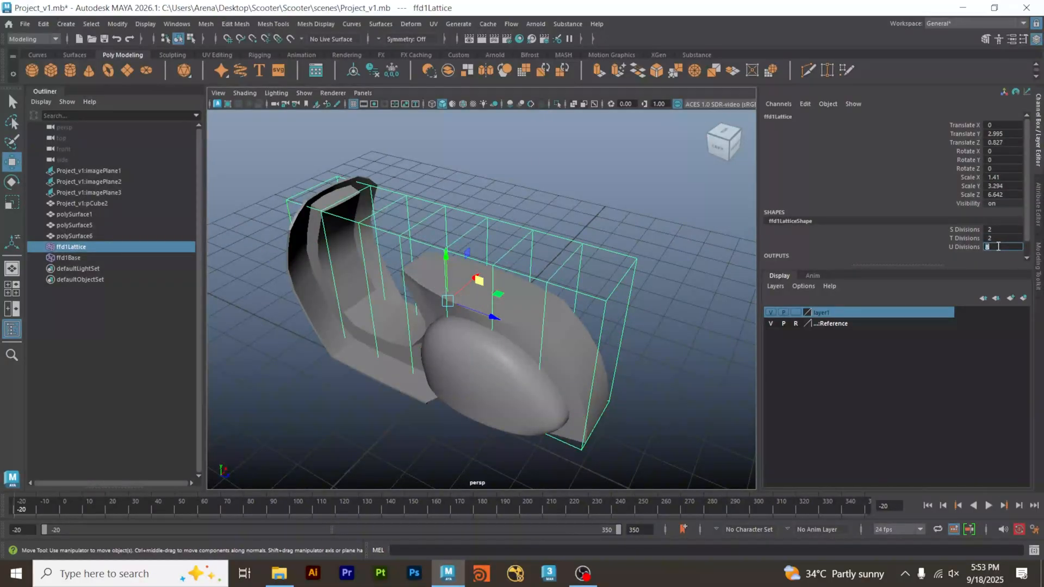
alt+drag(505, 296, 531, 308)
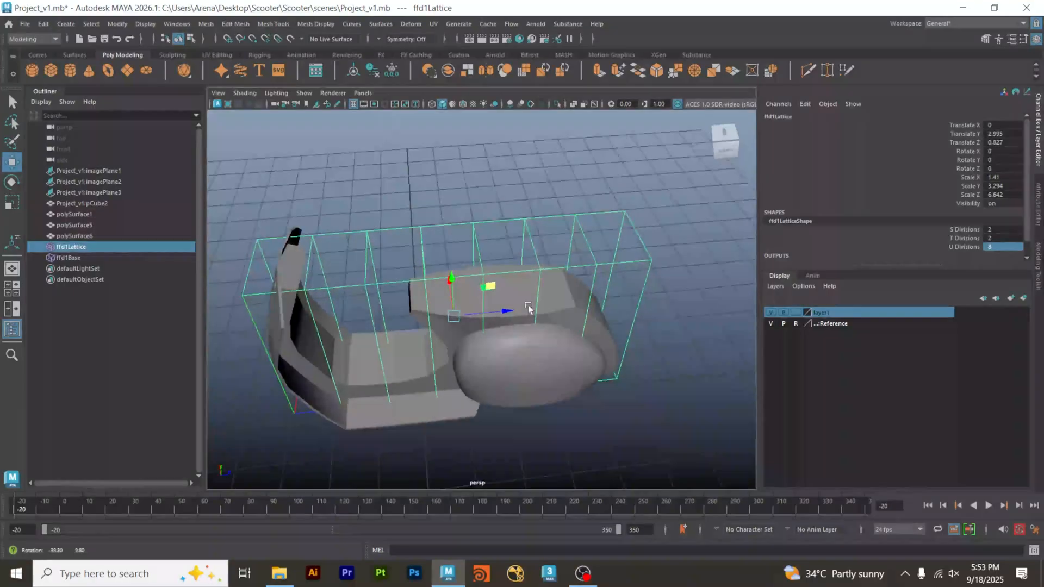
double_click(995, 247)
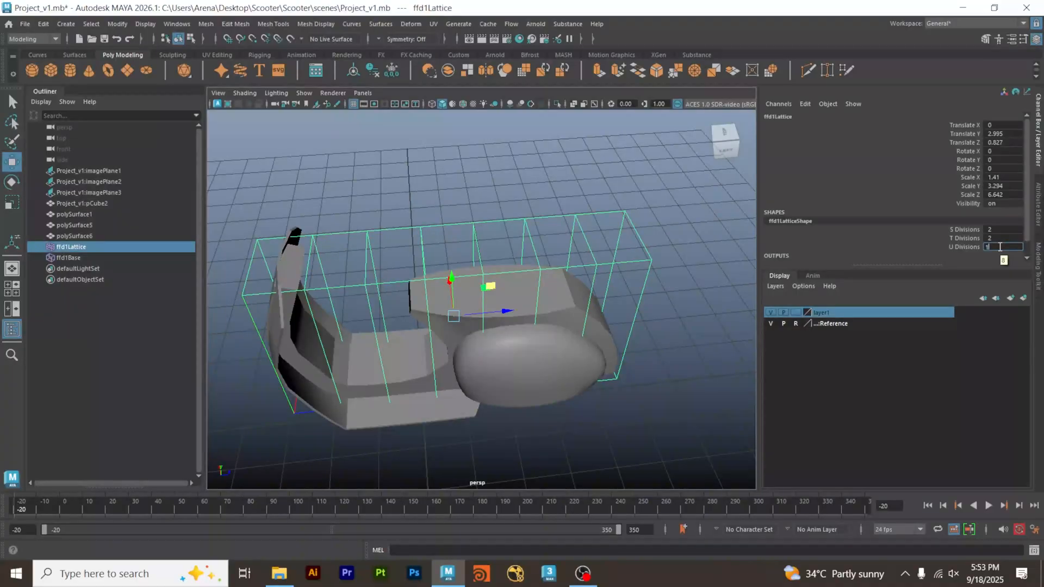
text(14)
key(Return)
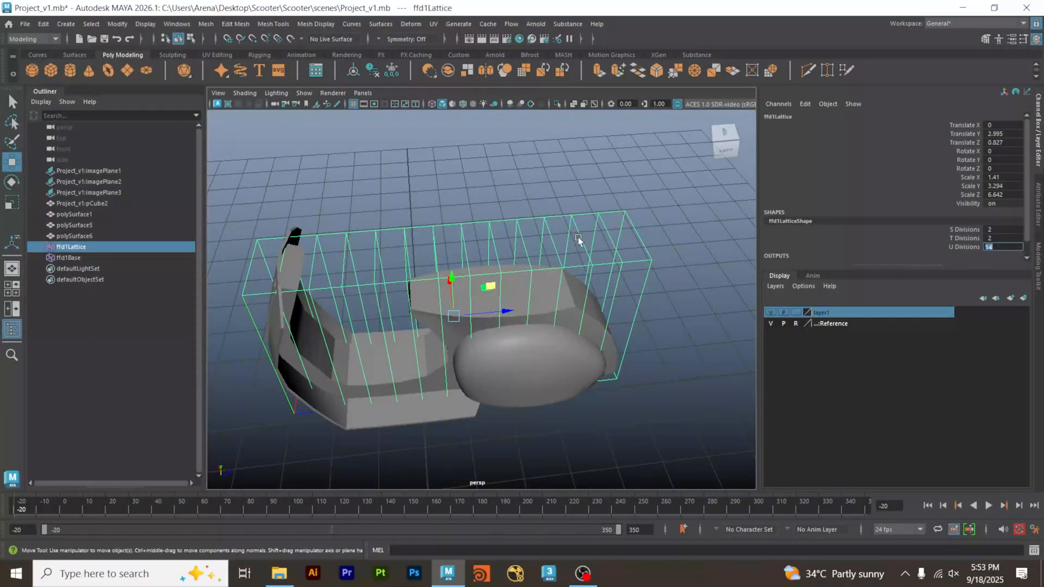
Show the lattice over the top blueprint and enter lattice point editing.
click(517, 196)
click(635, 236)
key(space)
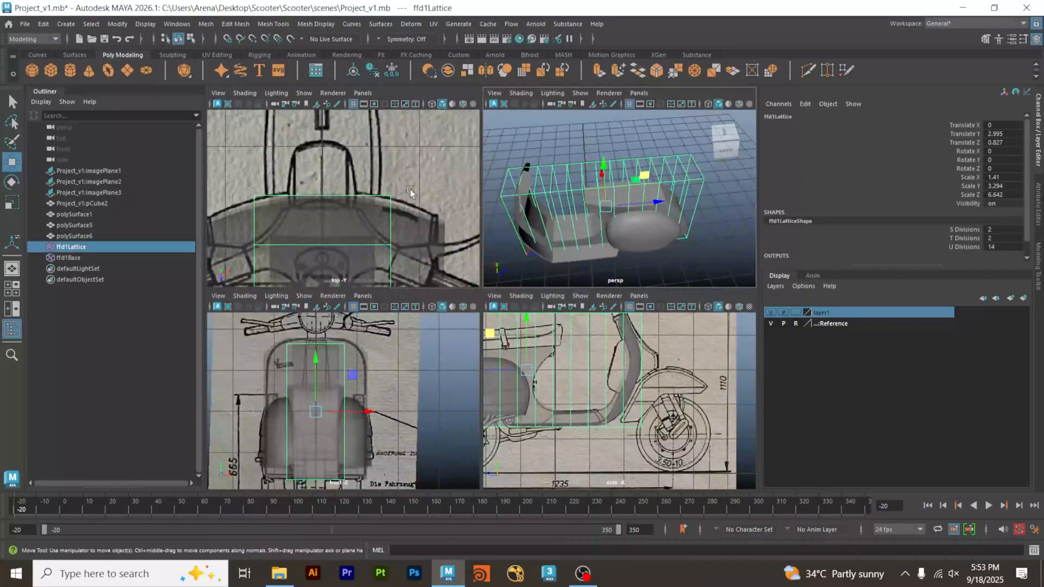
key(space)
scroll(410, 189, down, 8)
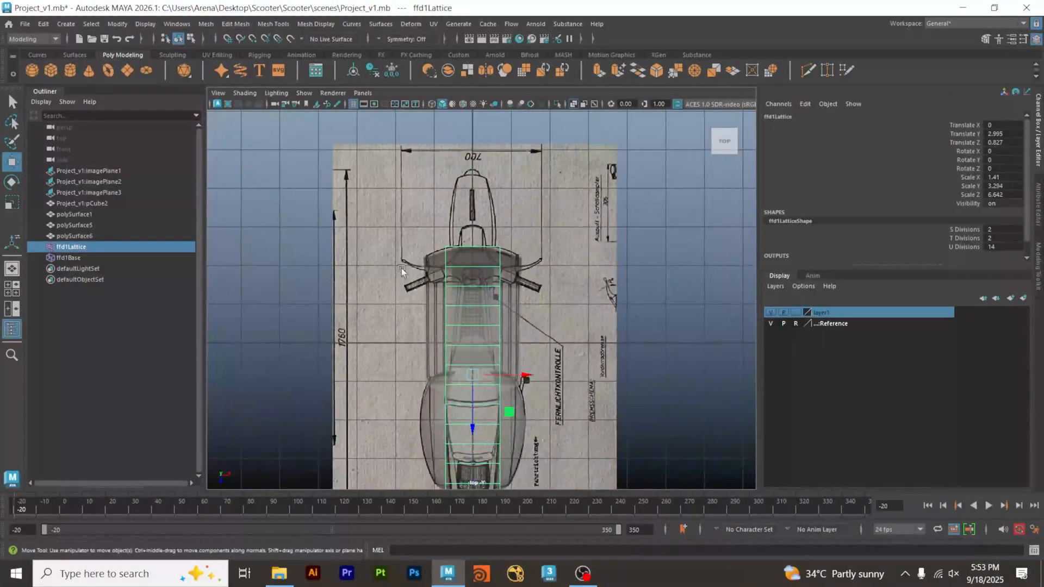
scroll(482, 283, up, 6)
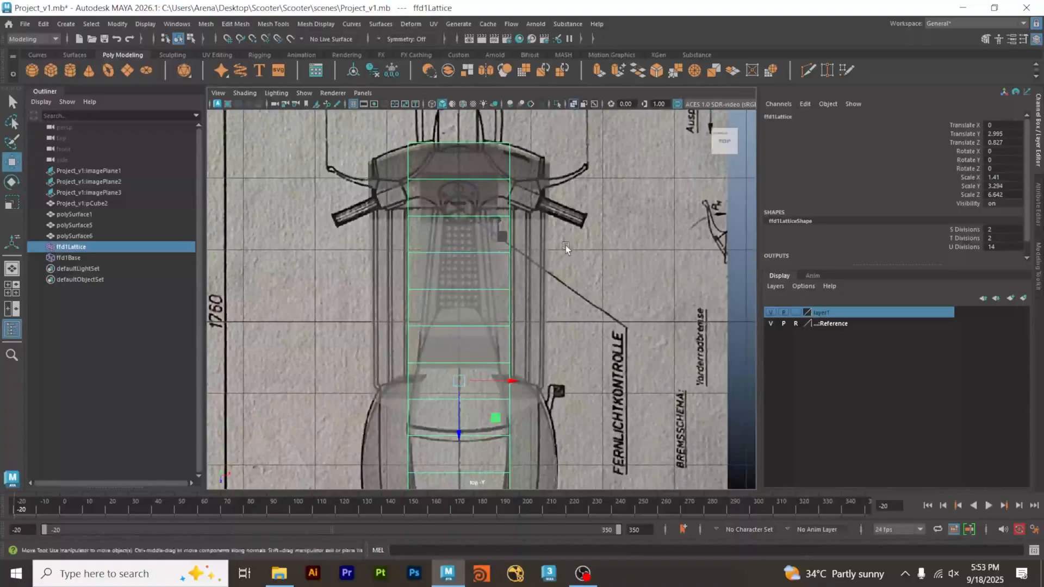
scroll(441, 293, up, 2)
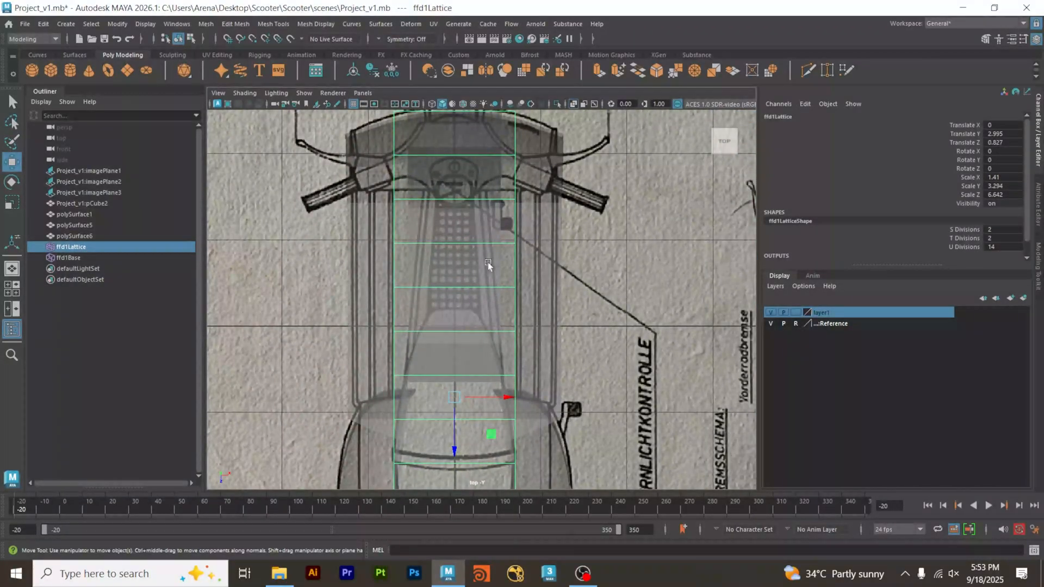
alt+middle_drag(480, 150, 488, 215)
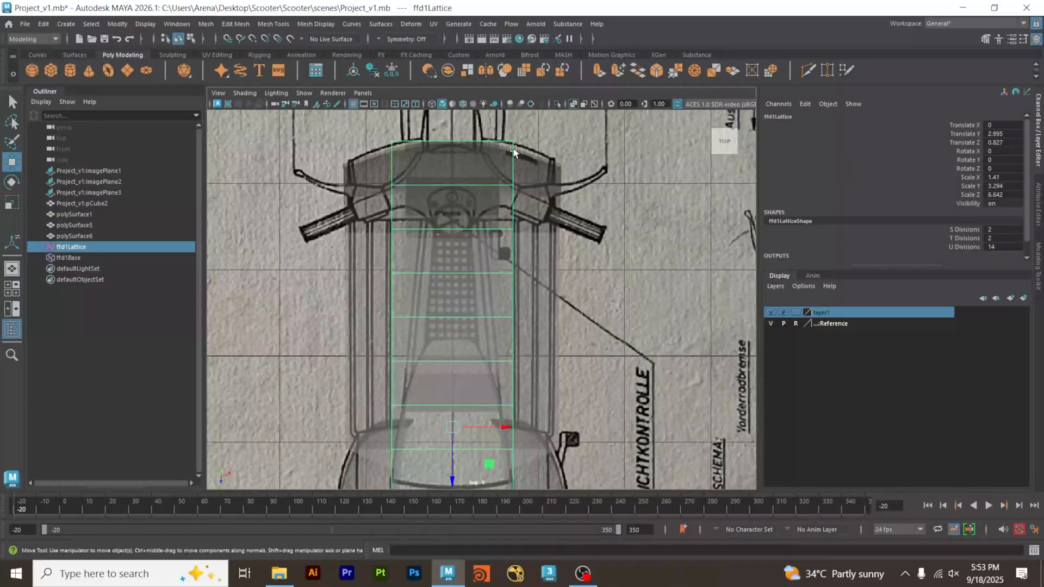
right_click(608, 139)
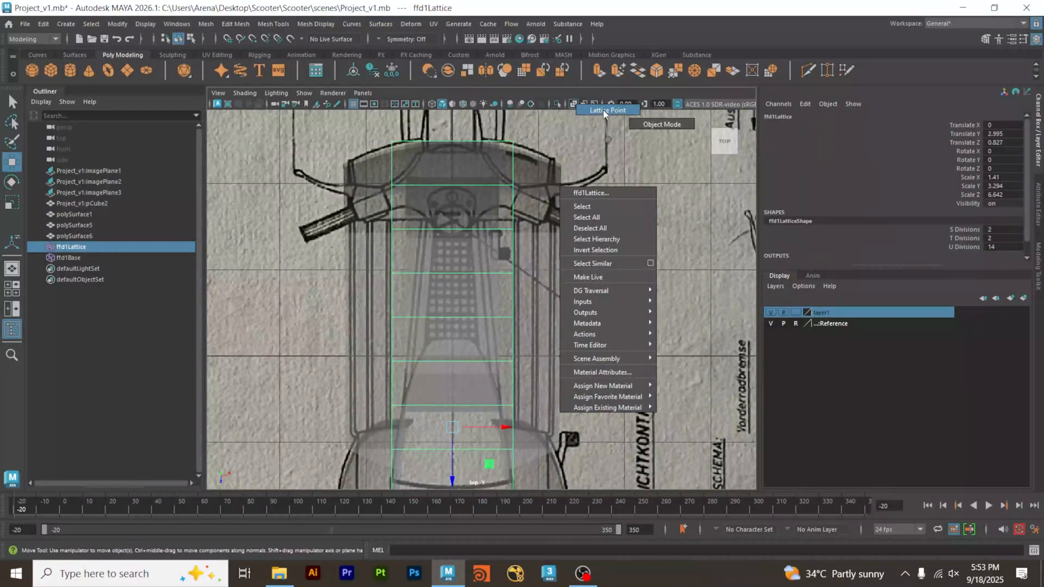
click(602, 126)
alt+middle_drag(594, 282, 579, 316)
scroll(611, 337, down, 2)
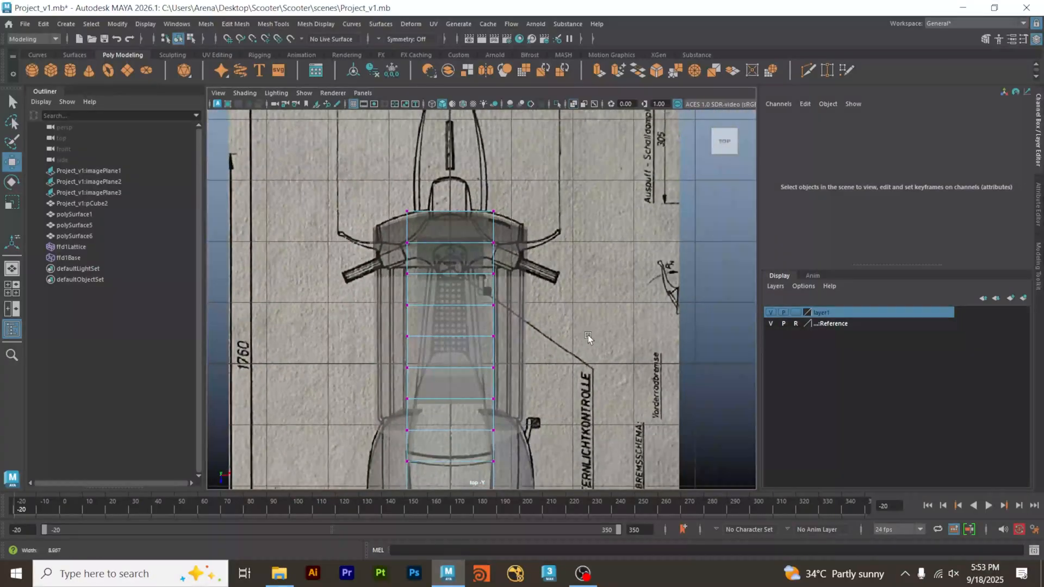
Scale the front eight rows of lattice points slightly inward along X to narrow the floorboard and leg shield.
drag(366, 187, 554, 438)
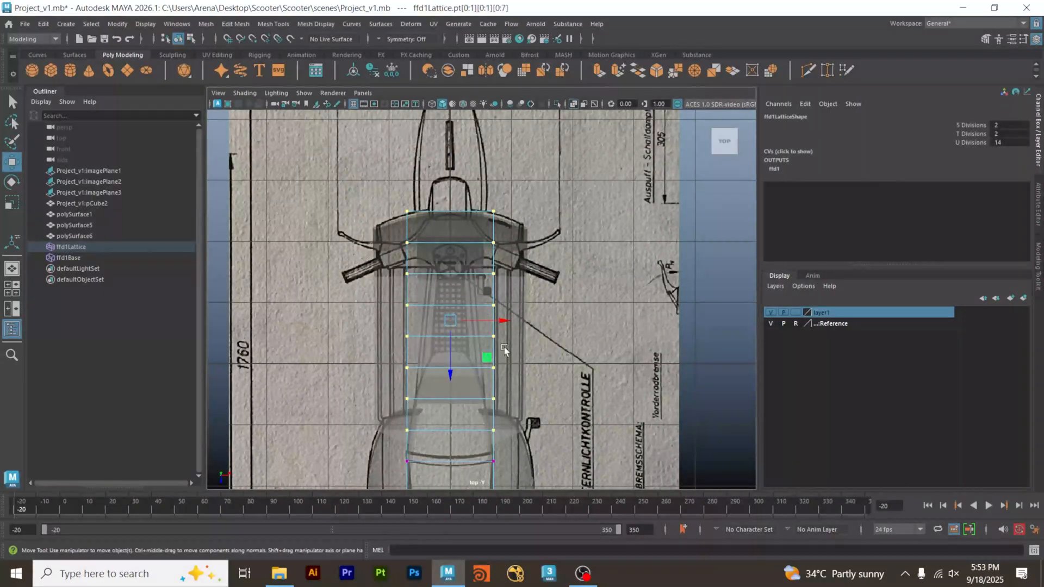
key(r)
drag(498, 323, 495, 325)
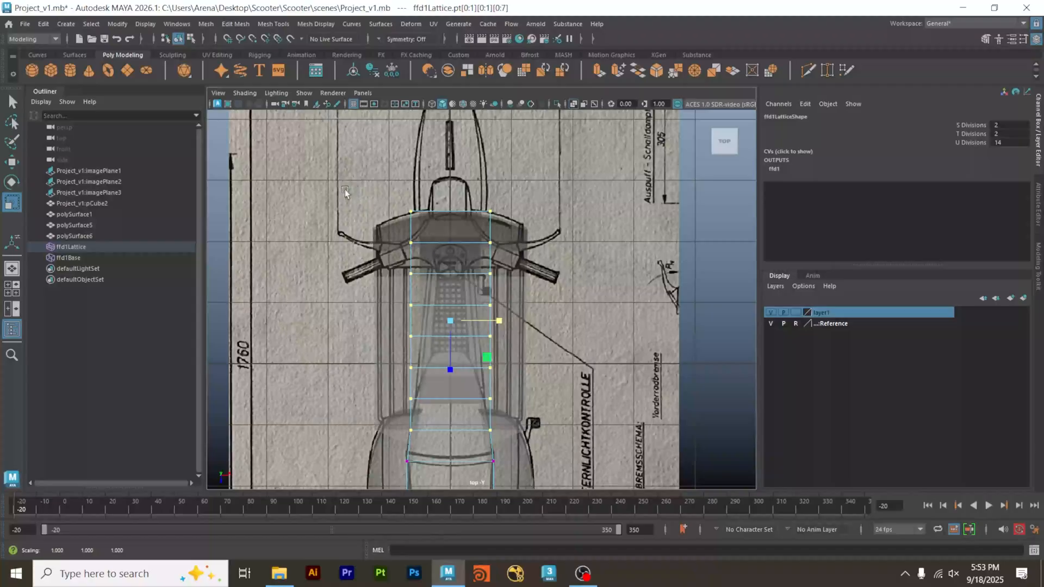
Scale the front seven, six and five rows of lattice points inward along X in turn, tapering the centre tunnel over the top blueprint.
drag(350, 174, 535, 415)
scroll(484, 332, up, 2)
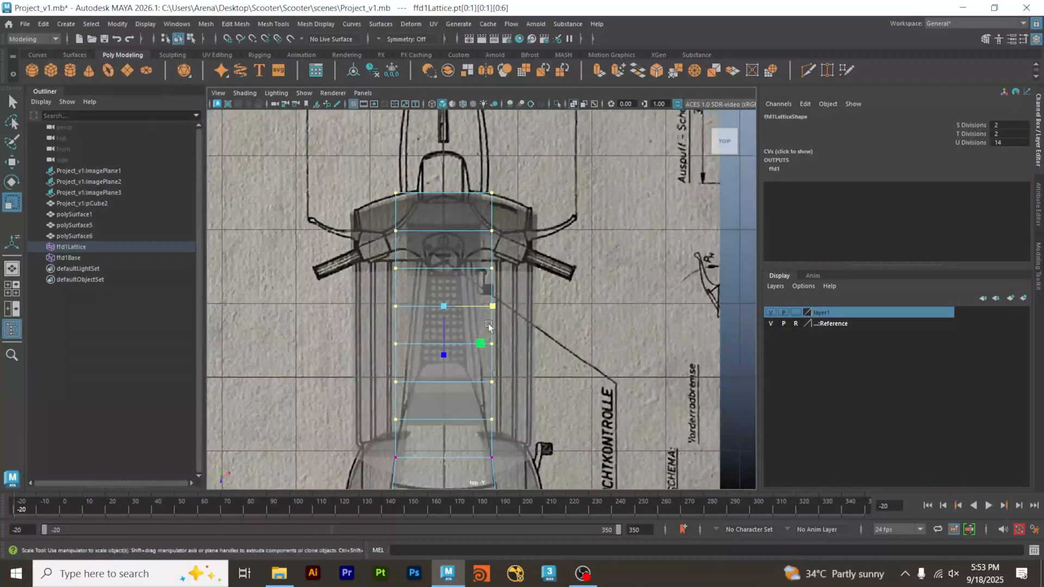
drag(494, 307, 491, 308)
drag(361, 154, 560, 400)
drag(492, 287, 487, 296)
scroll(494, 288, up, 4)
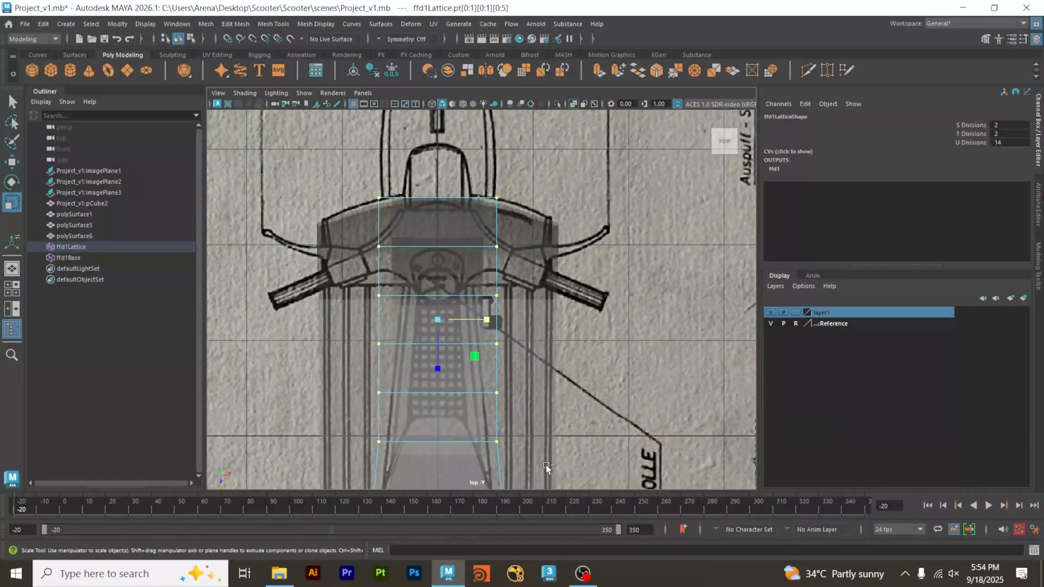
drag(372, 433, 530, 460)
drag(491, 297, 488, 298)
Compare the lattice-deformed body with the top blueprint by toggling X-Ray shading off and on.
click(245, 93)
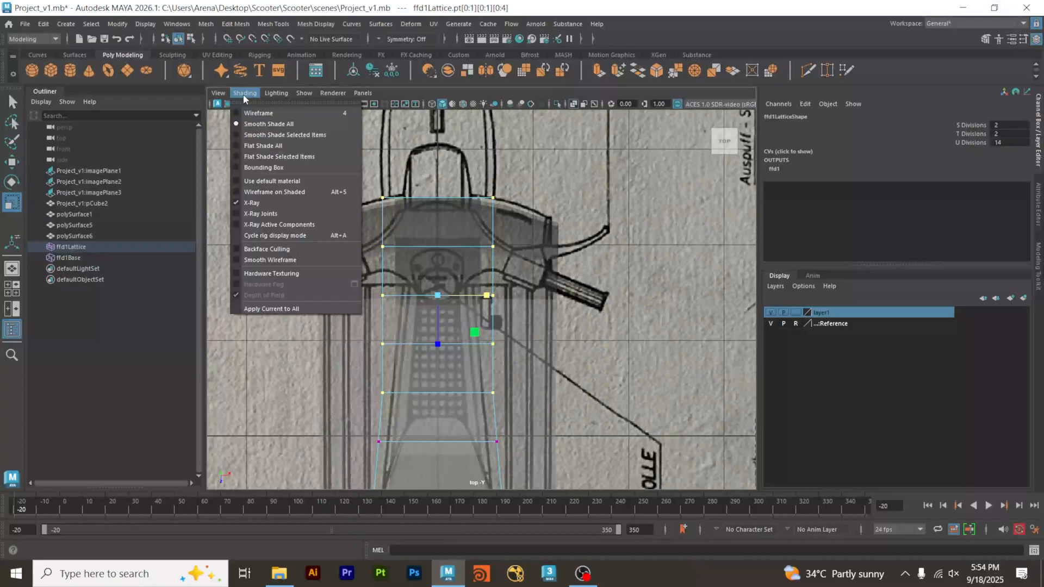
click(266, 209)
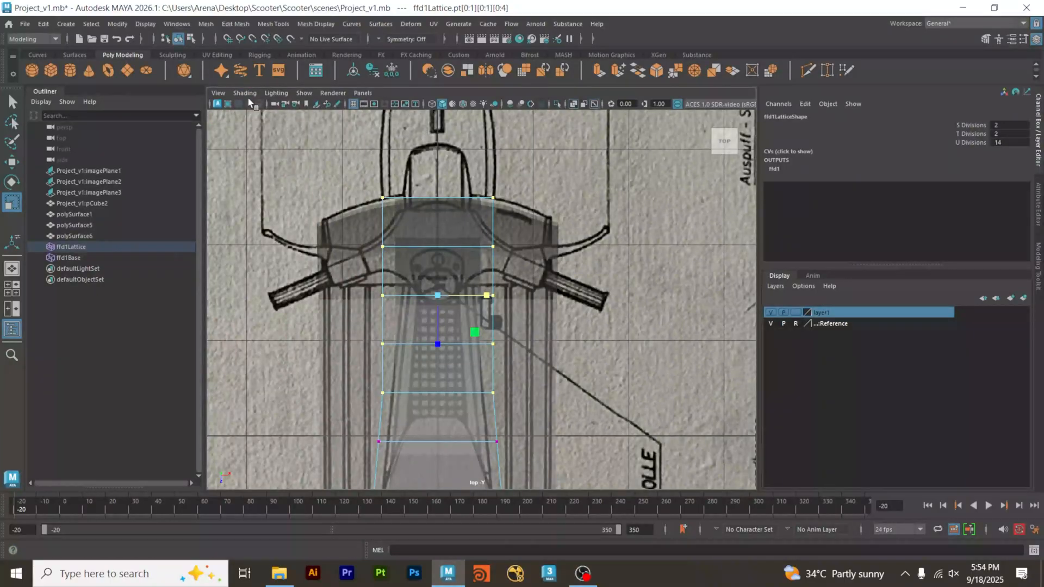
click(574, 104)
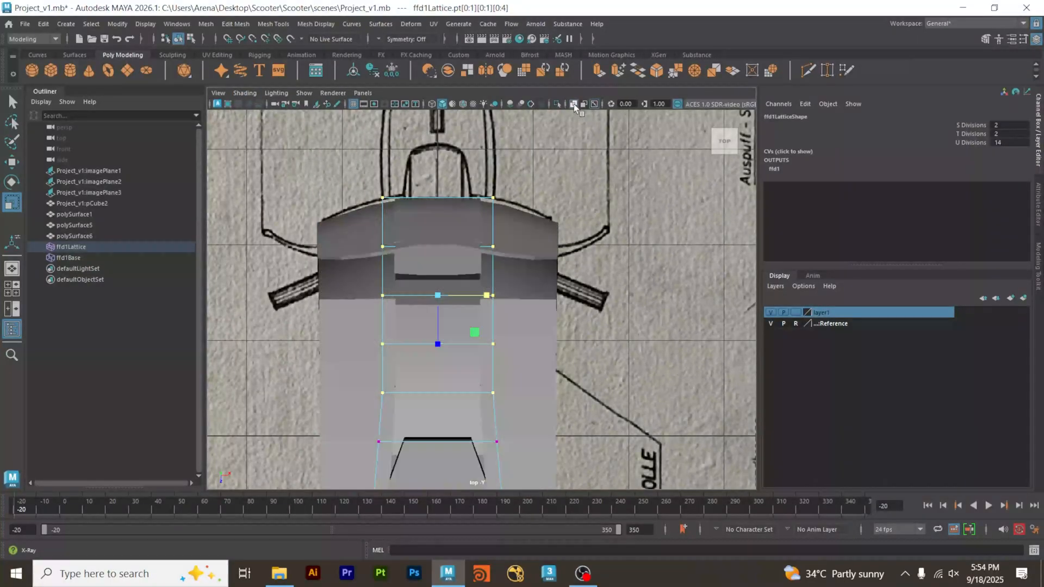
click(573, 103)
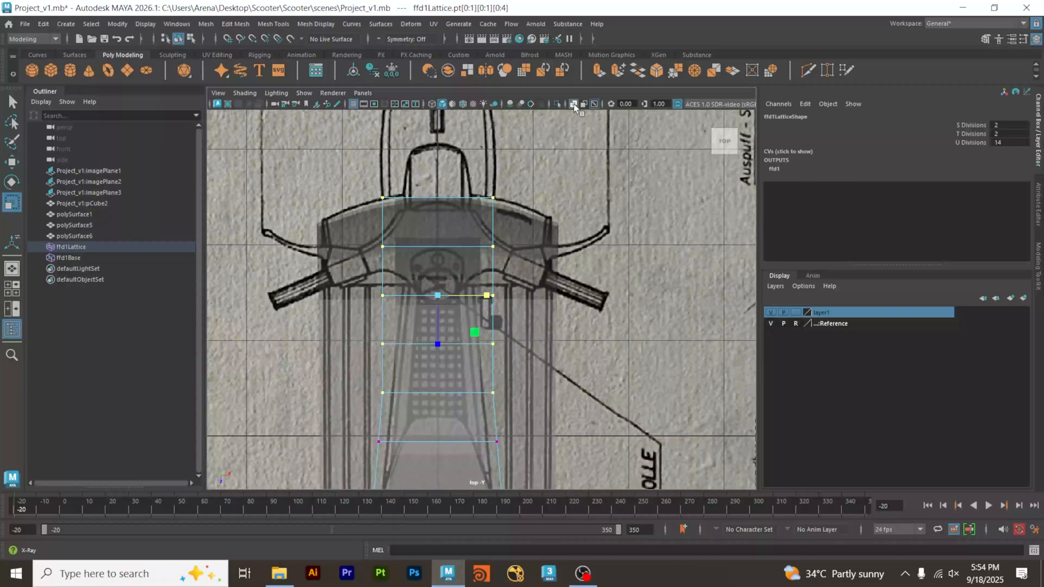
click(572, 103)
click(573, 103)
click(573, 103)
click(573, 103)
Scale the front four, three and two rows of lattice points inward along X in turn to continue the forward taper.
ctrl+drag(369, 407, 534, 380)
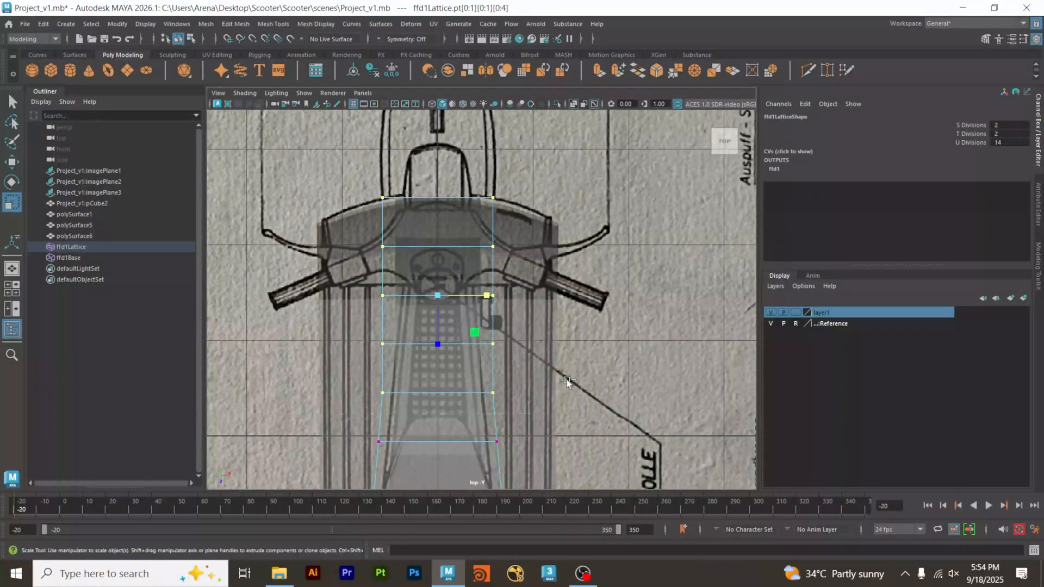
drag(486, 271, 482, 276)
alt+middle_drag(501, 301, 504, 400)
ctrl+drag(335, 468, 521, 408)
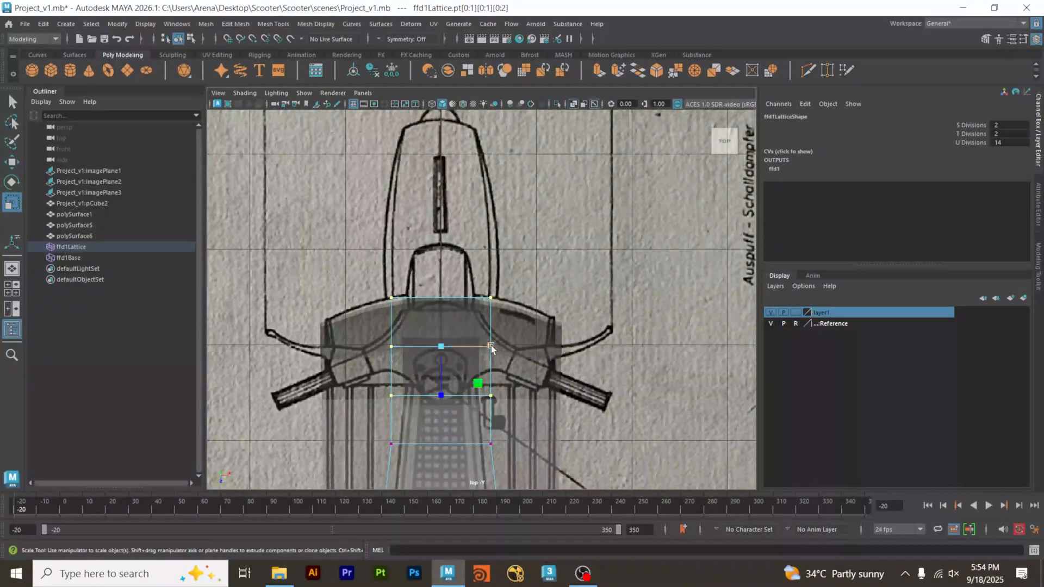
drag(491, 345, 484, 347)
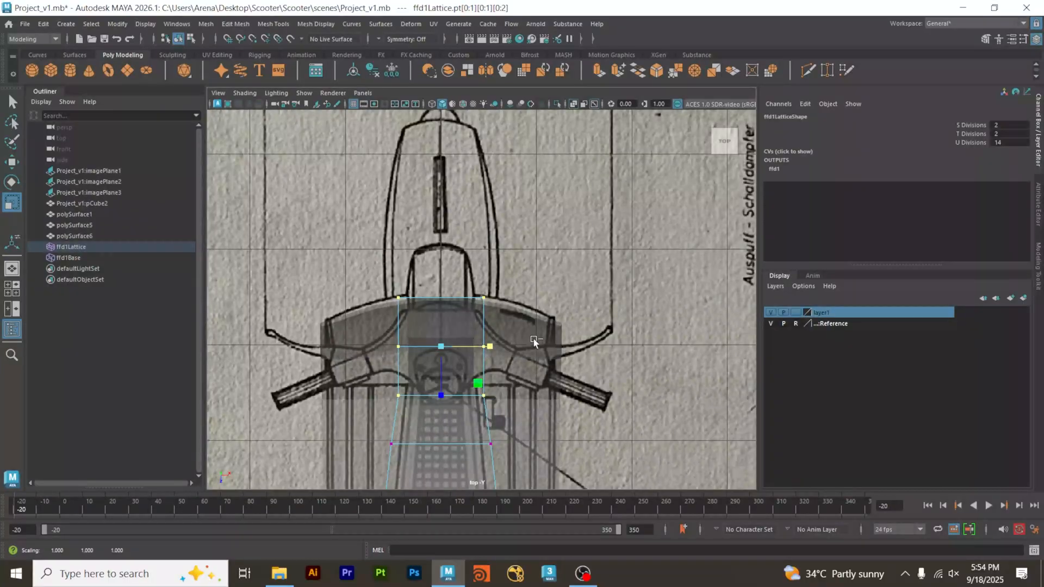
ctrl+drag(552, 387, 341, 421)
drag(498, 328, 486, 327)
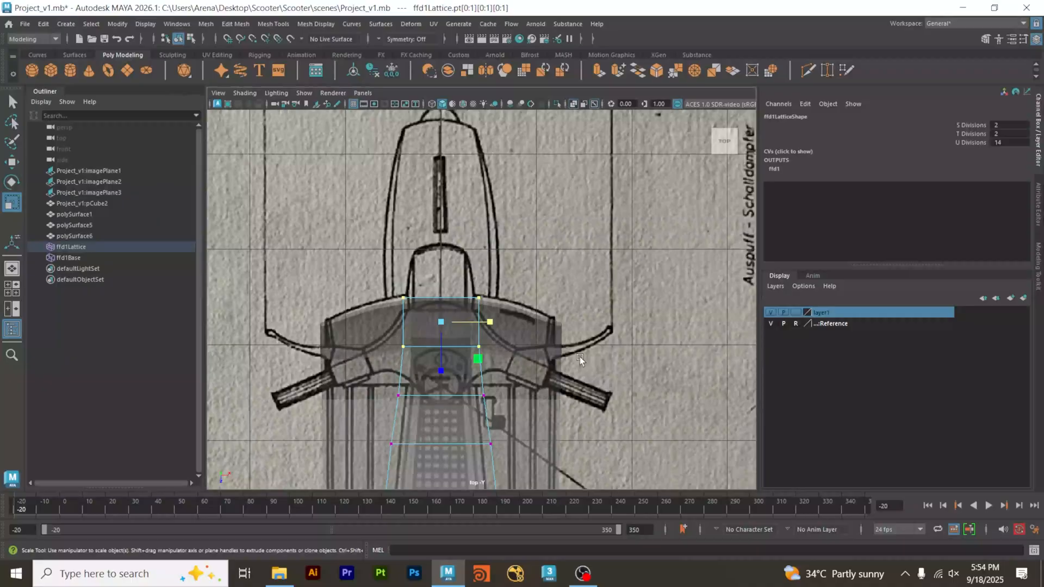
Narrow the front two lattice rows slightly more along X to match the leg shield's centre column in the front blueprint.
key(space)
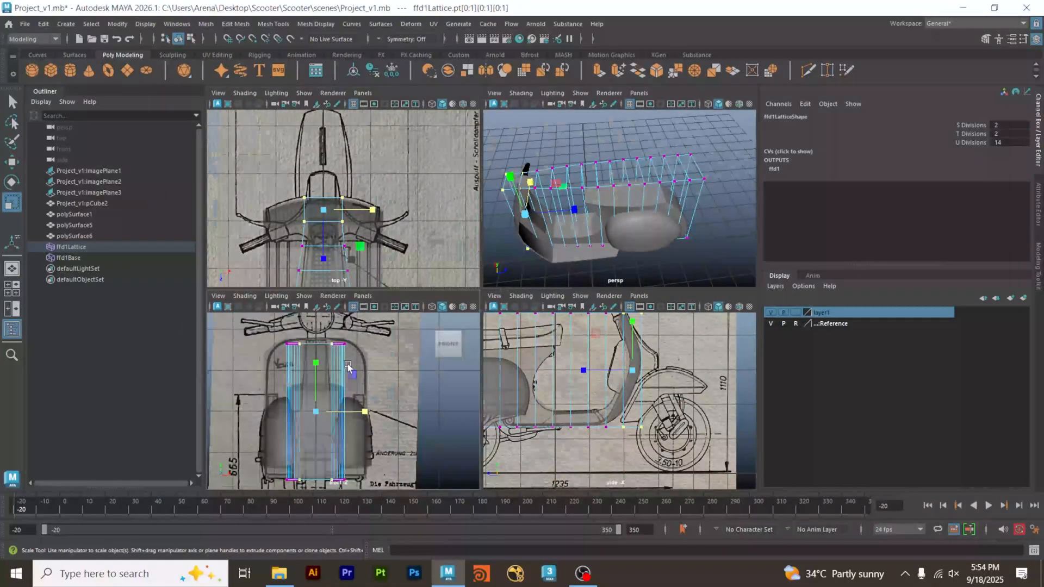
key(space)
scroll(566, 221, up, 3)
alt+middle_drag(567, 221, 594, 361)
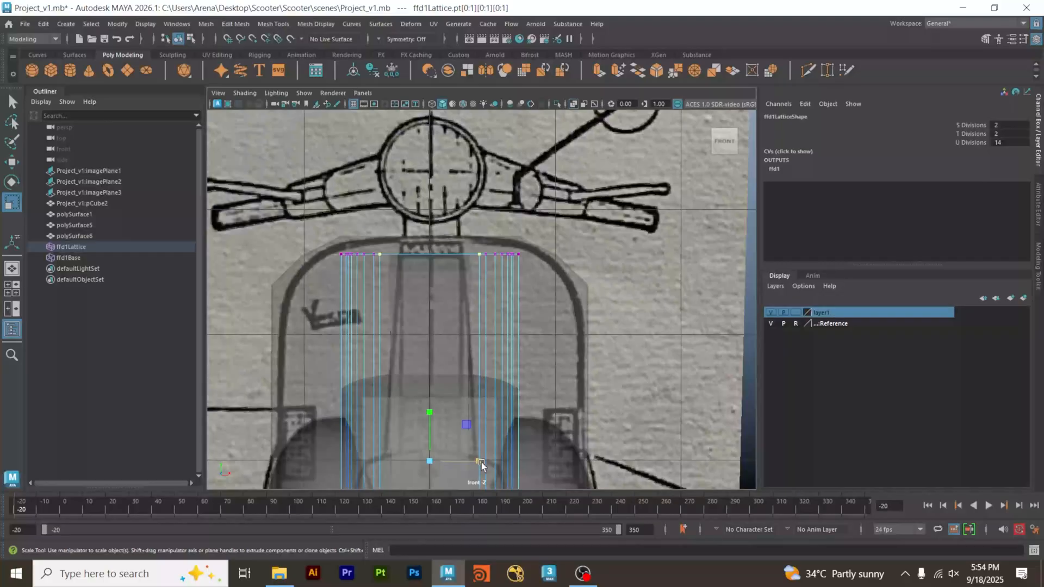
drag(481, 462, 480, 439)
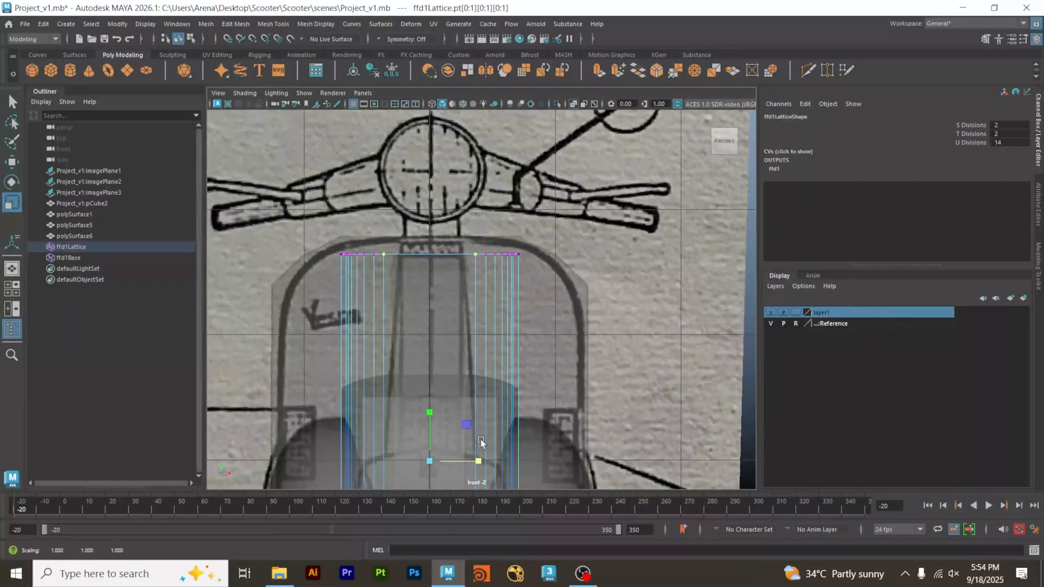
Leave lattice point editing and examine the tapered body, floorboard and leg shield from several angles in perspective.
key(space)
key(space)
alt+drag(543, 348, 577, 368)
click(561, 231)
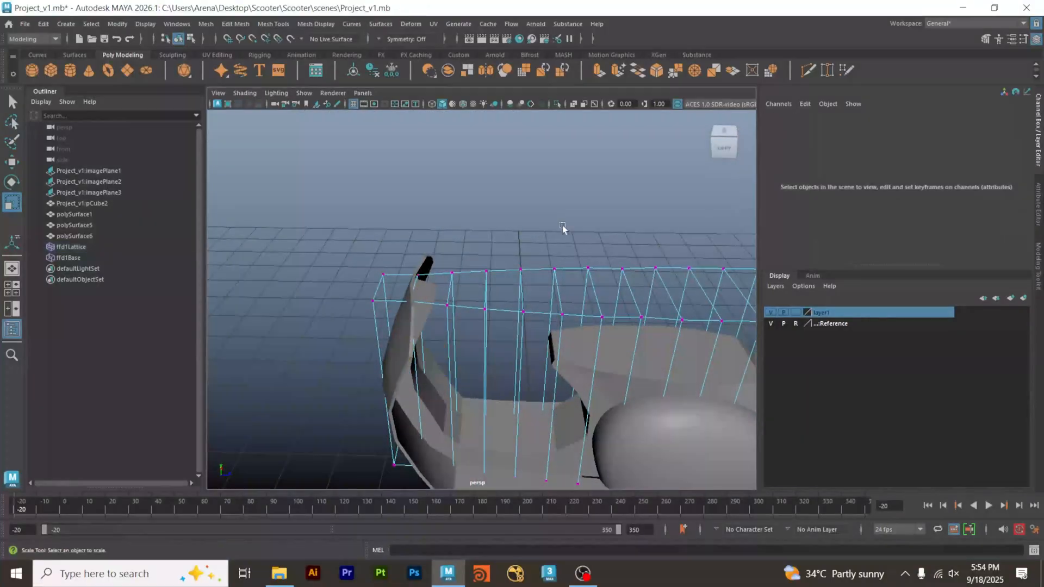
alt+drag(562, 230, 461, 396)
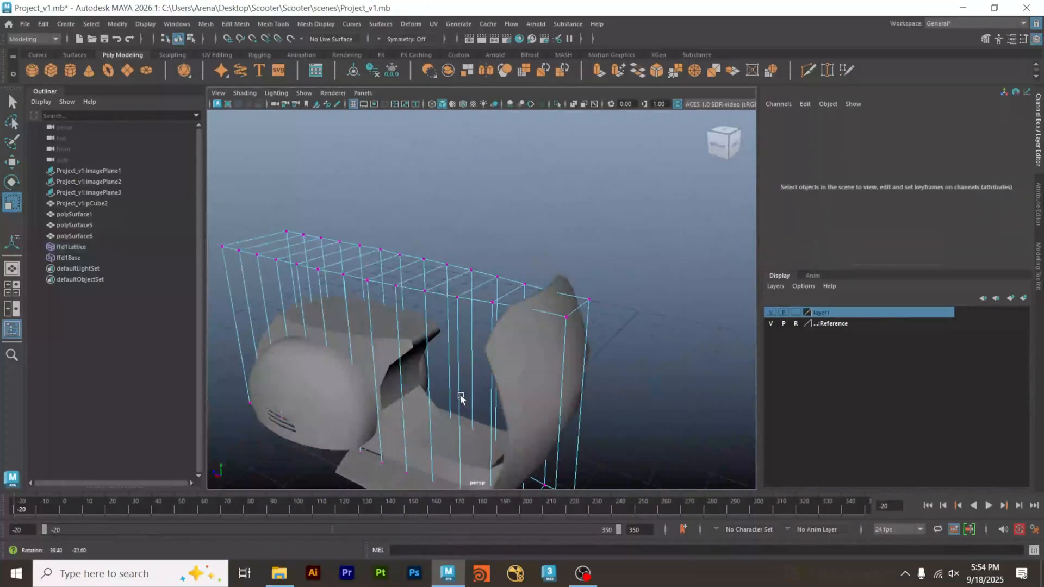
right_drag(529, 235, 583, 217)
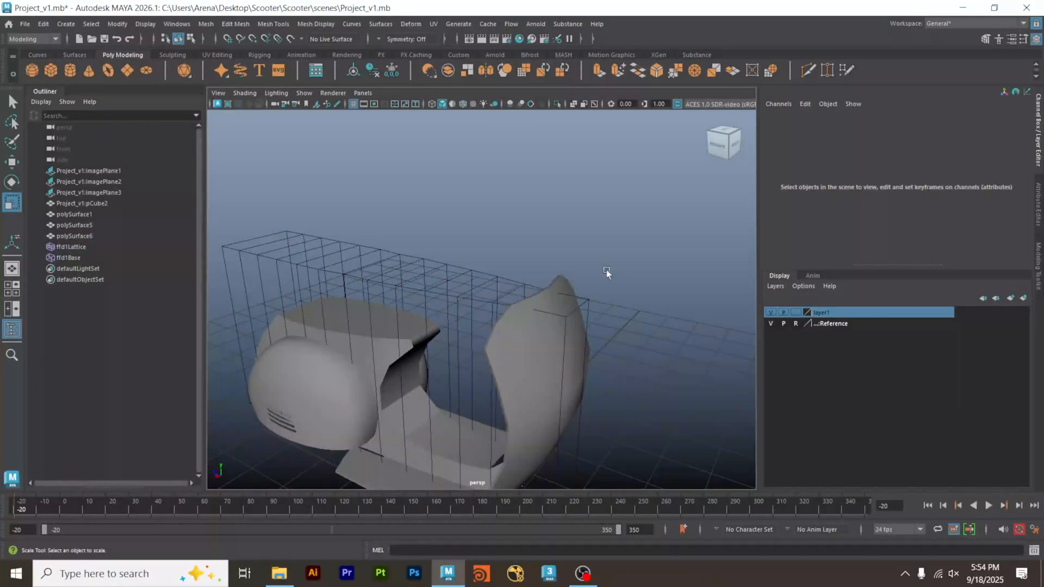
alt+drag(605, 270, 554, 321)
click(470, 233)
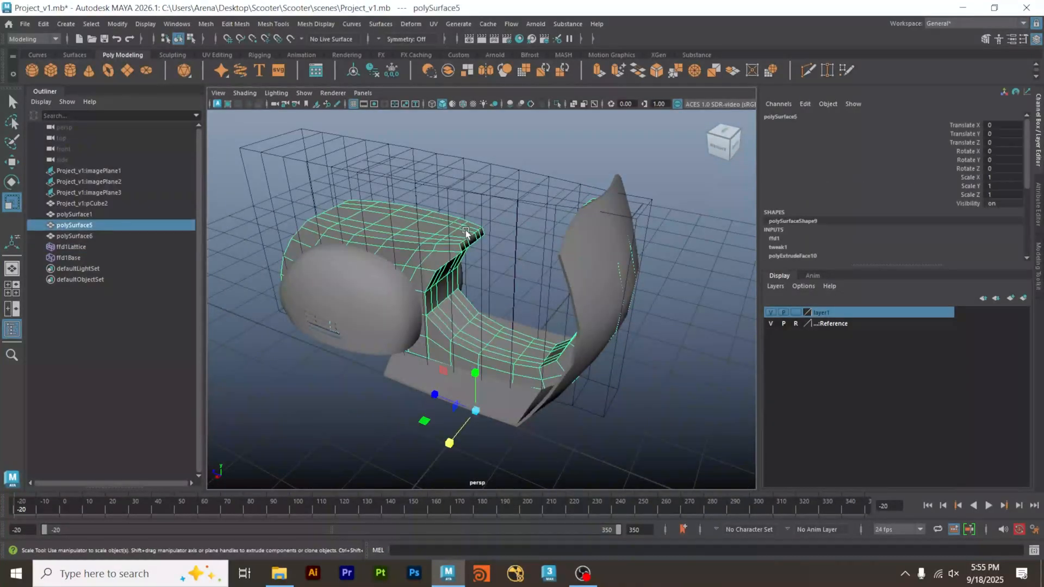
click(602, 409)
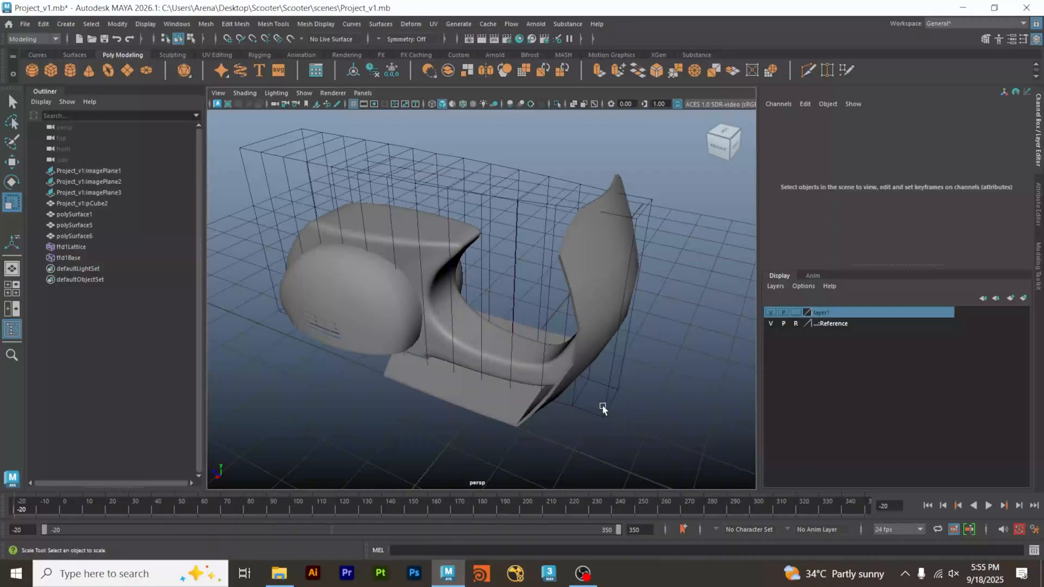
alt+drag(602, 408, 781, 394)
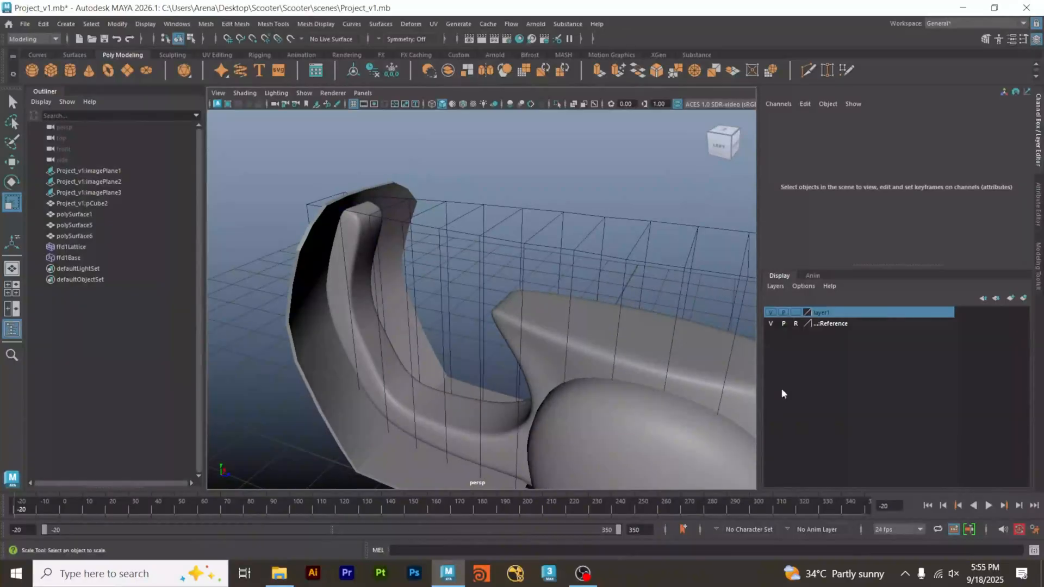
alt+drag(474, 409, 463, 439)
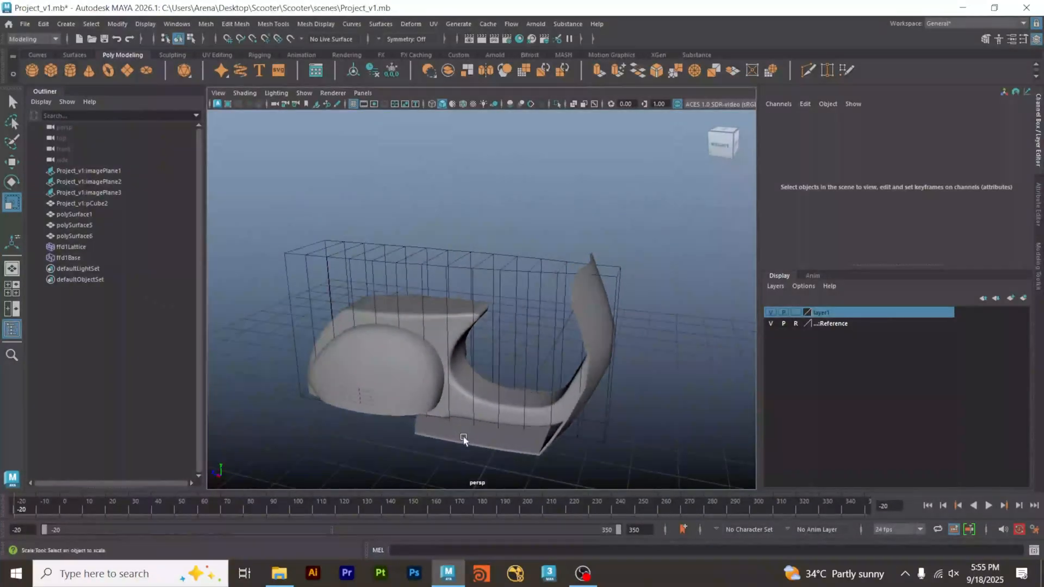
Delete the construction history of polySurface5 to bake the lattice deformation into the body.
drag(497, 206, 464, 338)
key(alt+shift+d)
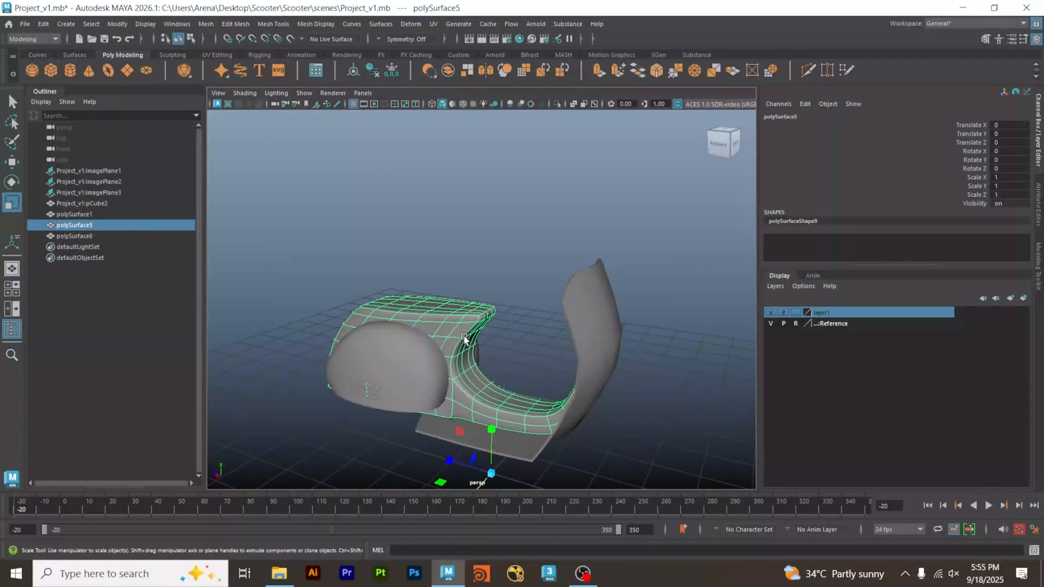
click(507, 216)
alt+drag(492, 287, 442, 410)
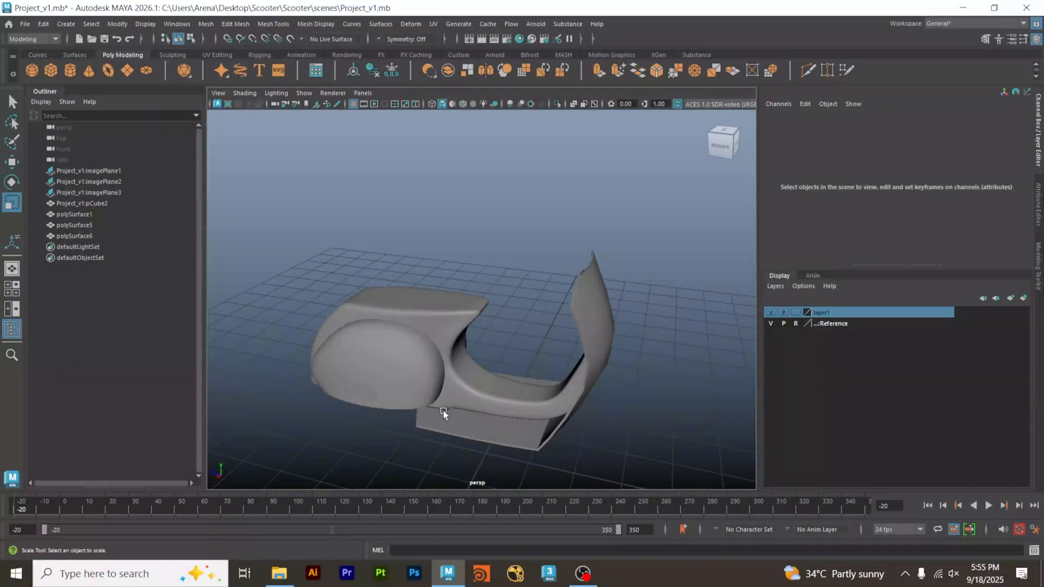
Isolate polySurface5 in the perspective view and enter face selection on the underside of its curved centre tunnel.
click(459, 312)
alt+drag(458, 312, 531, 326)
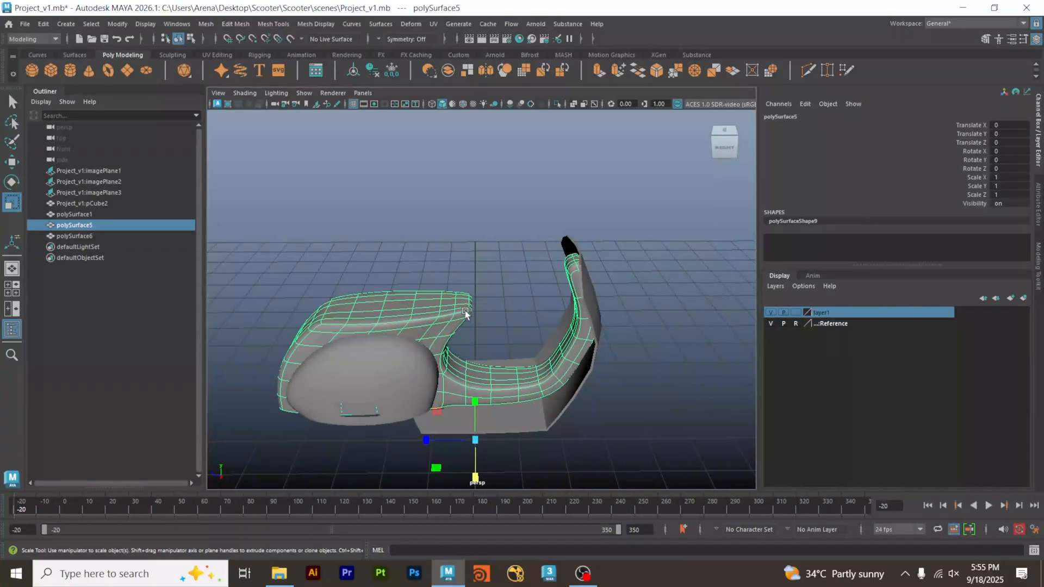
click(556, 103)
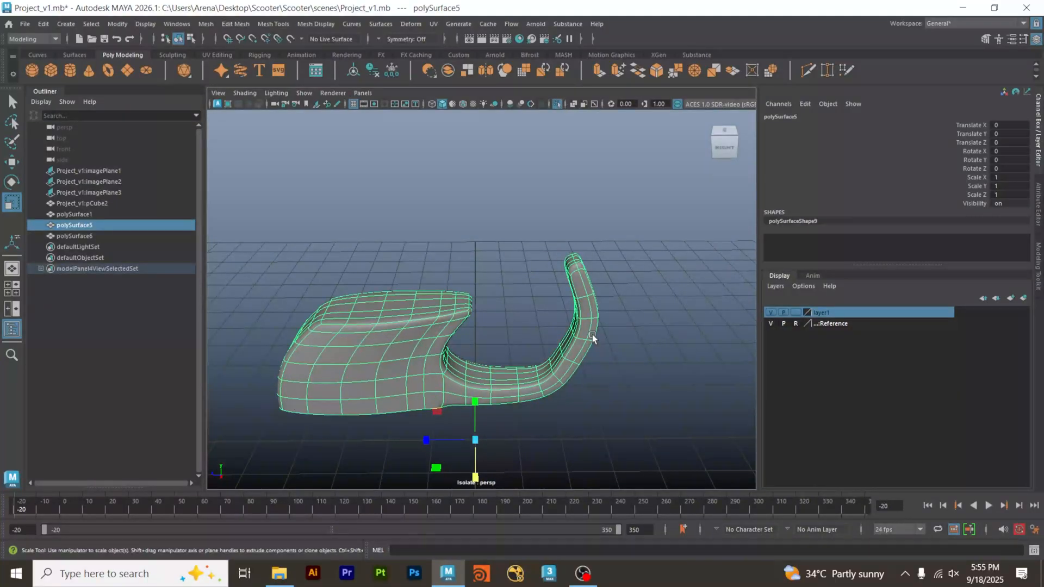
alt+drag(592, 334, 531, 264)
alt+middle_drag(576, 356, 517, 312)
scroll(519, 326, up, 5)
alt+middle_drag(519, 380, 581, 330)
alt+drag(531, 354, 504, 333)
right_drag(503, 249, 503, 289)
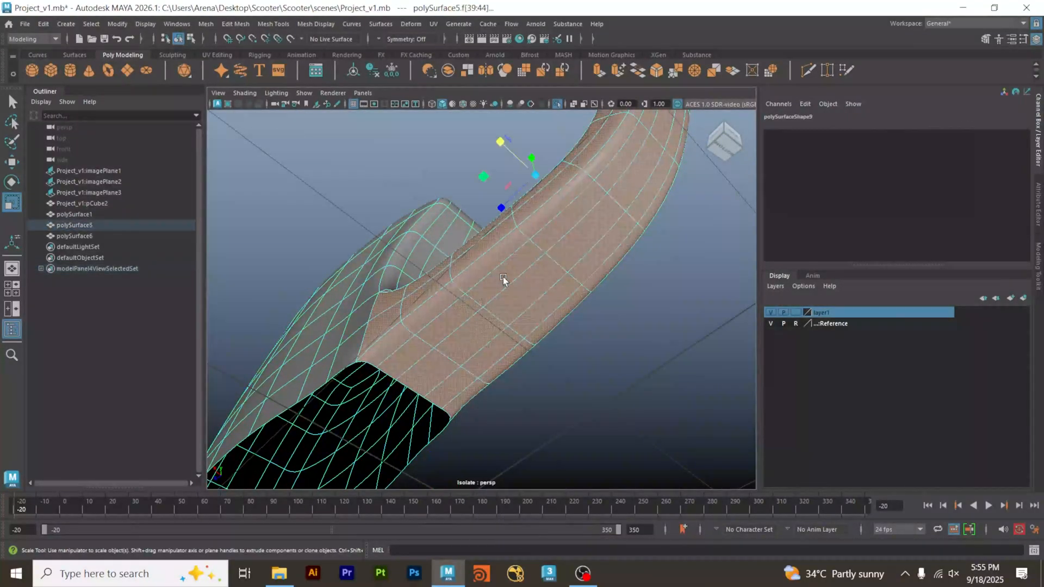
click(582, 405)
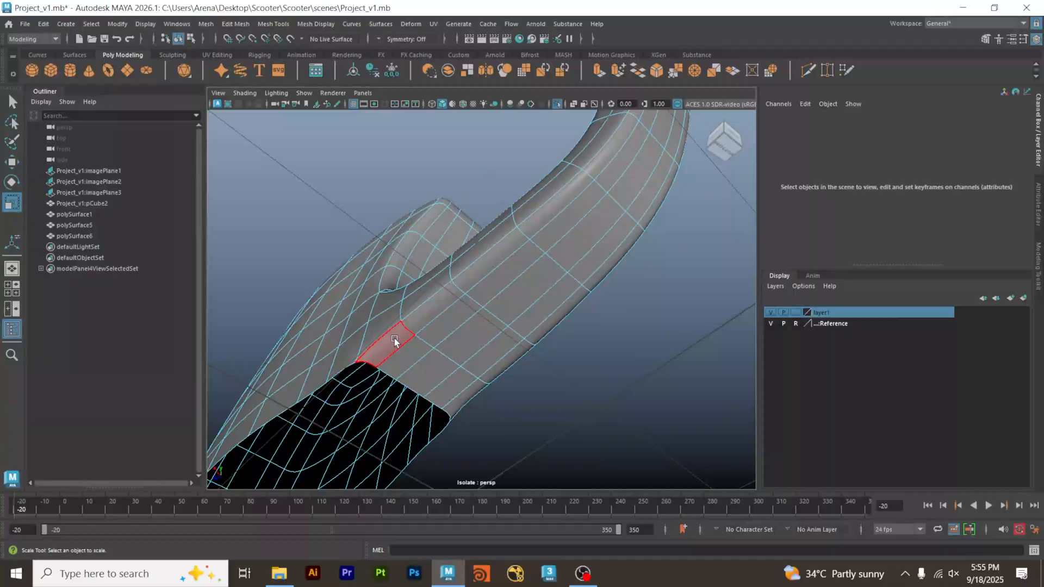
Delete the hidden outer faces of the centre tunnel, from under the floor up along its curved front section.
mouse_move(395, 341)
mouse_down()
mouse_move(539, 230)
mouse_move(598, 240)
mouse_up()
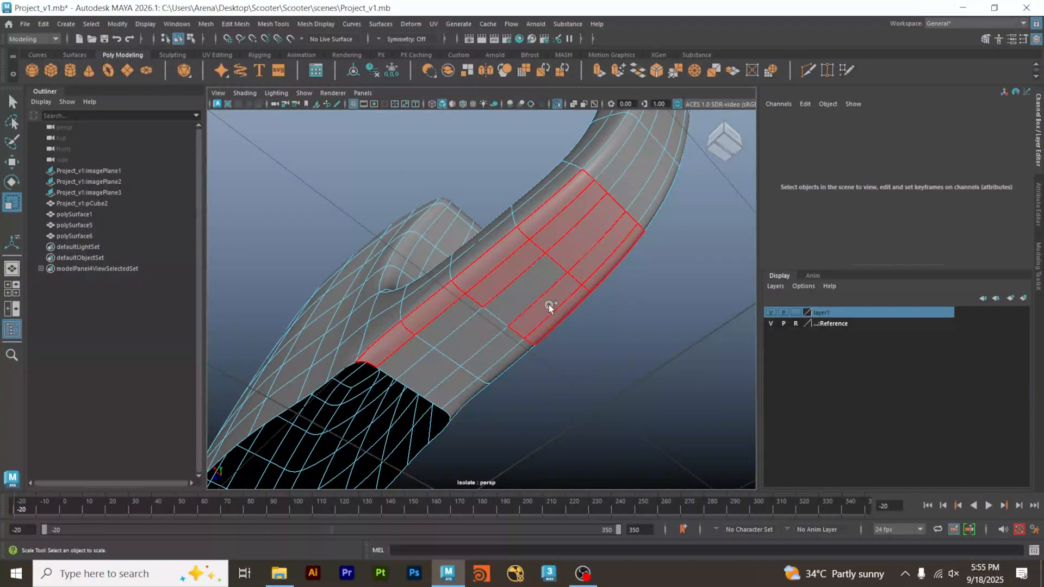
drag(549, 305, 487, 320)
mouse_move(424, 367)
mouse_down()
mouse_move(494, 361)
mouse_move(436, 405)
mouse_up()
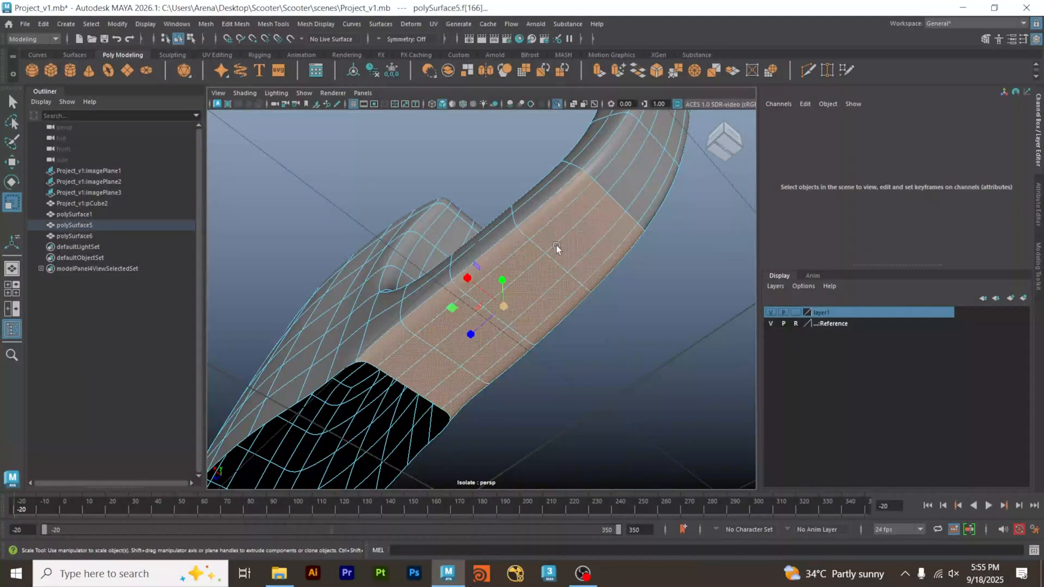
alt+drag(555, 247, 432, 362)
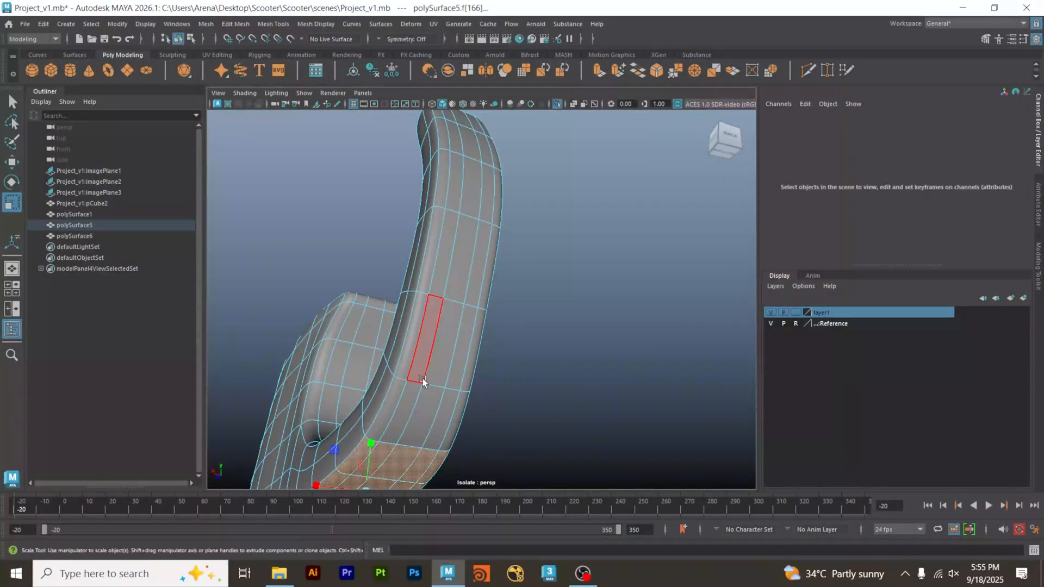
drag(397, 400, 423, 332)
drag(429, 294, 438, 275)
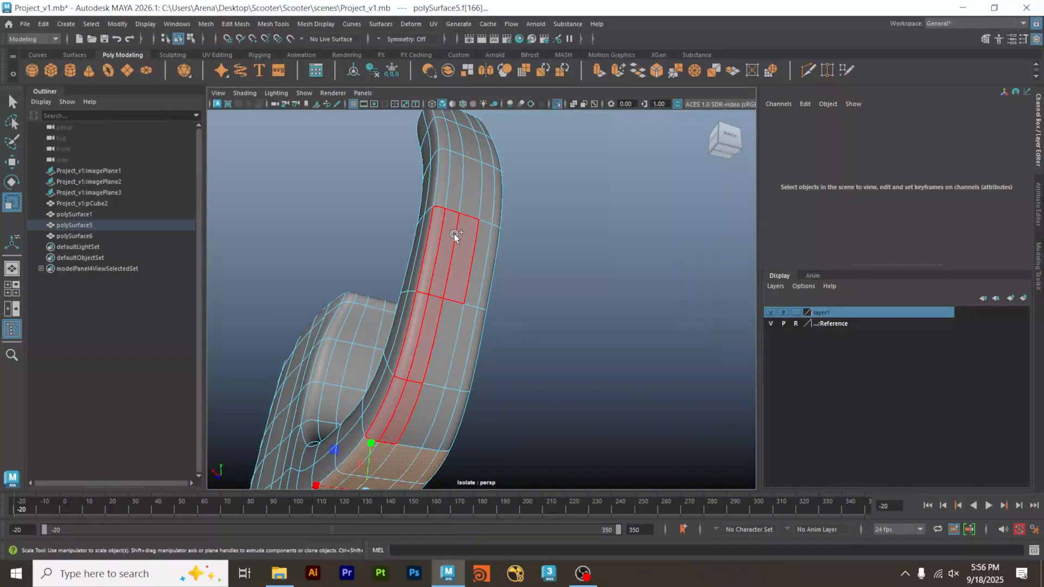
mouse_move(449, 191)
mouse_down()
mouse_move(448, 183)
mouse_move(467, 185)
mouse_move(496, 205)
mouse_move(474, 330)
mouse_move(434, 385)
mouse_move(452, 414)
mouse_up()
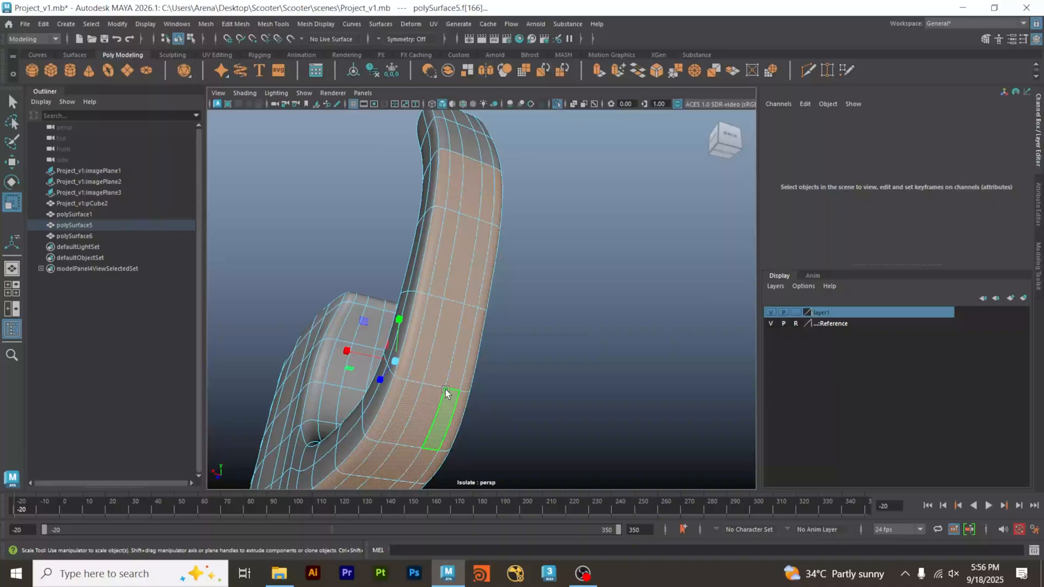
mouse_move(538, 280)
alt+mouse_down()
mouse_move(413, 340)
mouse_move(402, 360)
alt+mouse_up()
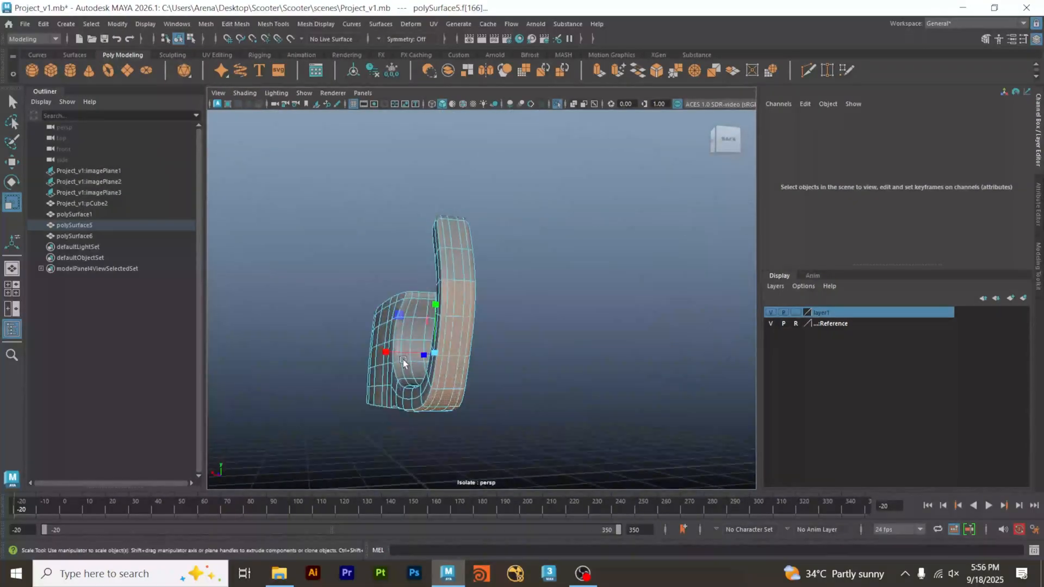
key(Delete)
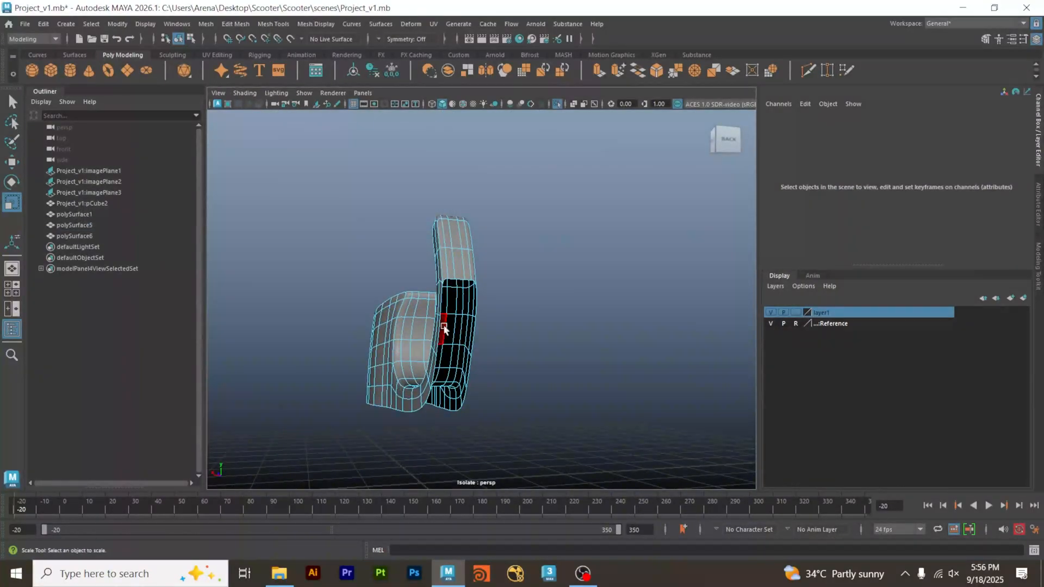
Delete the remaining upper front faces and the top cap faces of the centre tunnel's upright section.
alt+right_drag(438, 239, 500, 243)
alt+drag(501, 243, 516, 308)
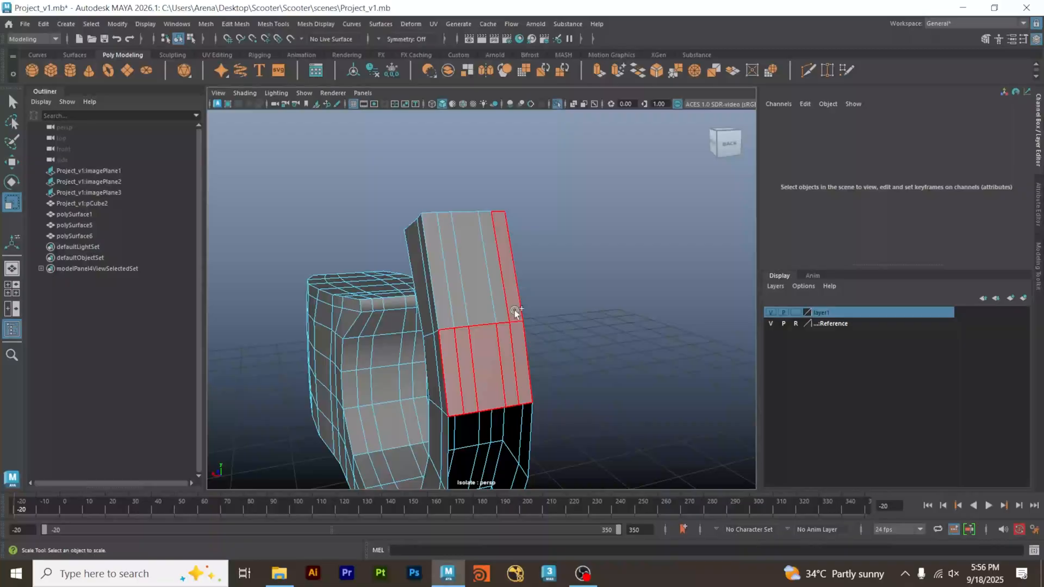
click(446, 293)
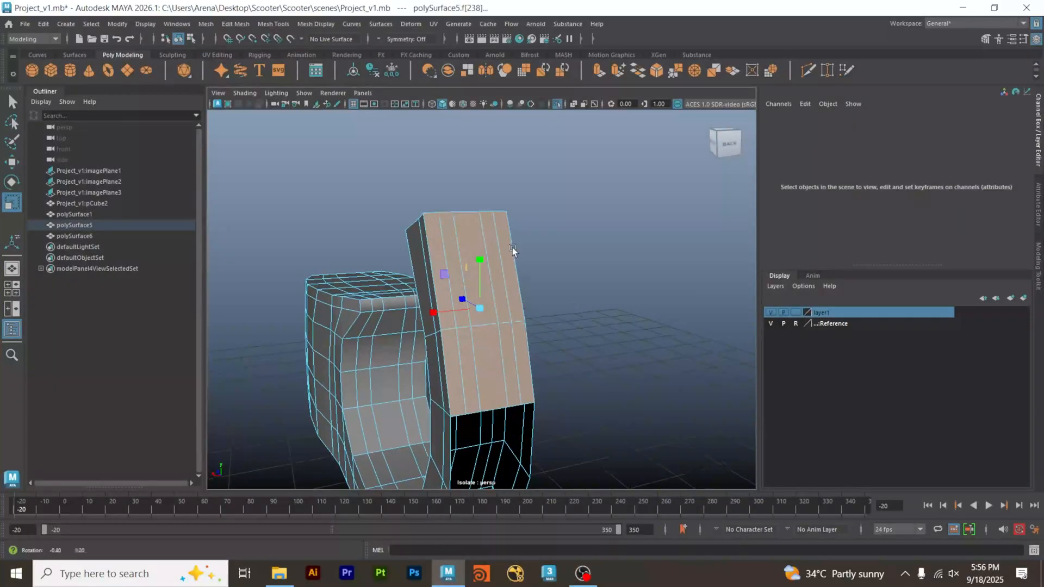
alt+drag(512, 247, 534, 384)
alt+right_drag(535, 385, 635, 424)
alt+middle_drag(636, 424, 595, 306)
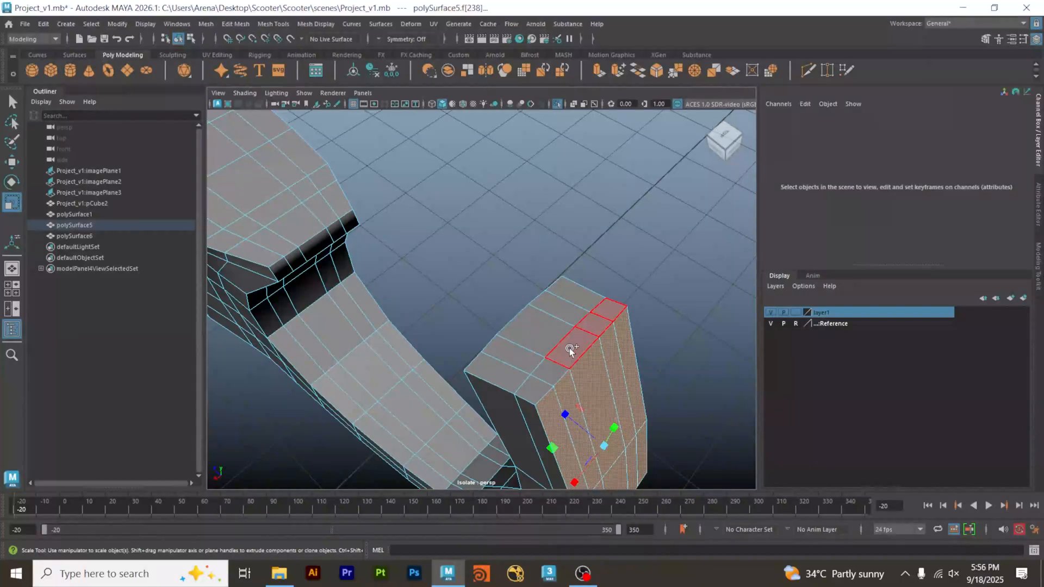
shift+click(576, 301)
key(Delete)
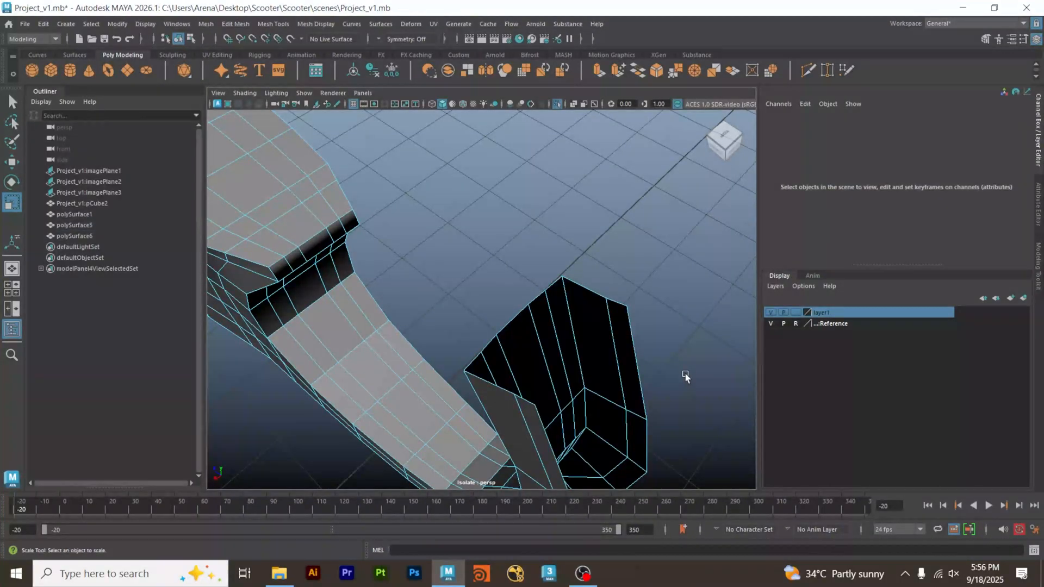
Return polySurface5 to object mode with smooth preview and end its isolation to show the whole scooter body.
scroll(682, 345, down, 5)
right_drag(521, 311, 599, 262)
alt+drag(599, 262, 456, 328)
click(457, 329)
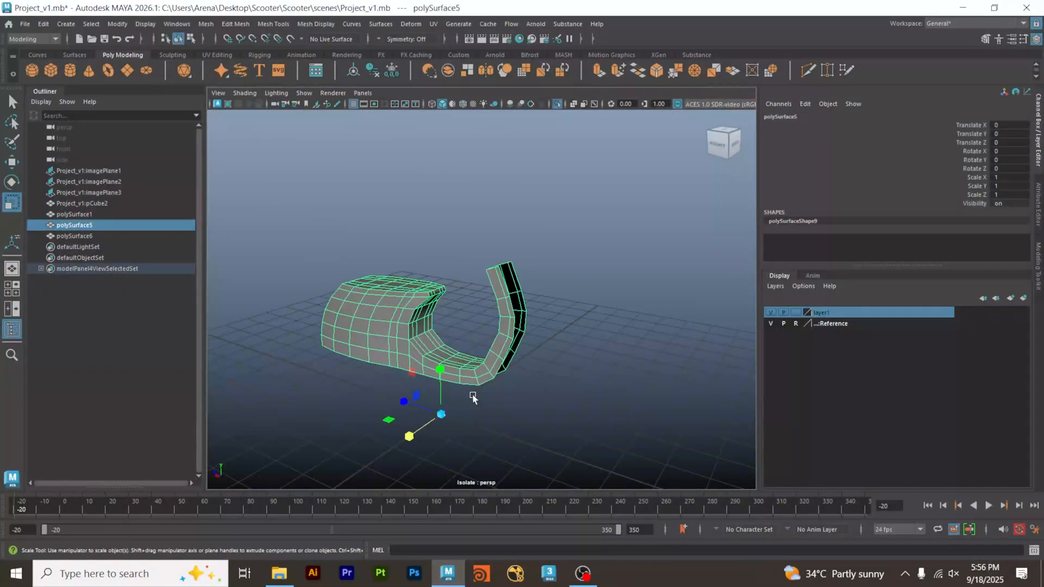
click(546, 429)
alt+drag(547, 420, 504, 426)
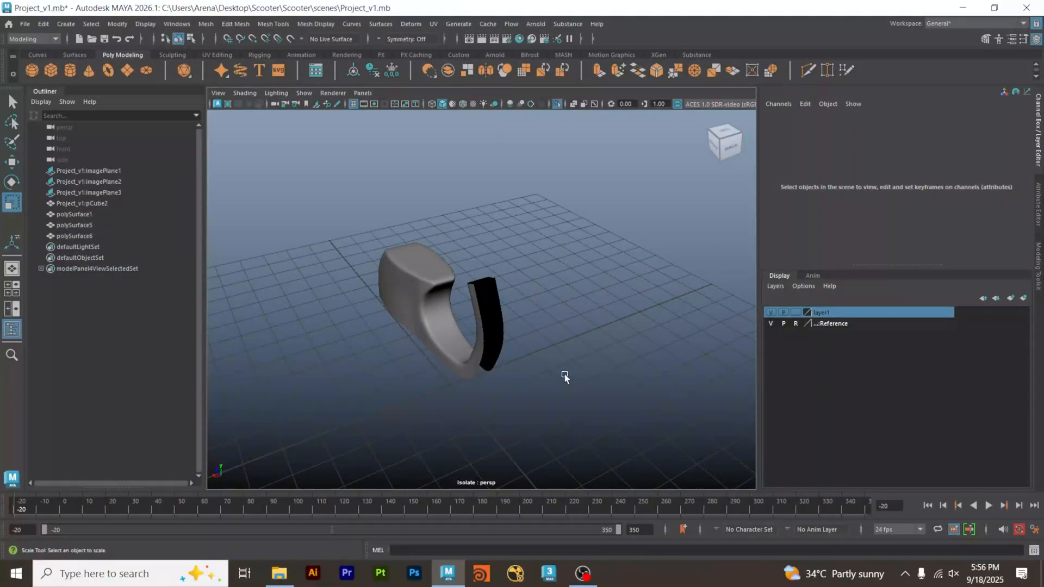
key(ctrl+1)
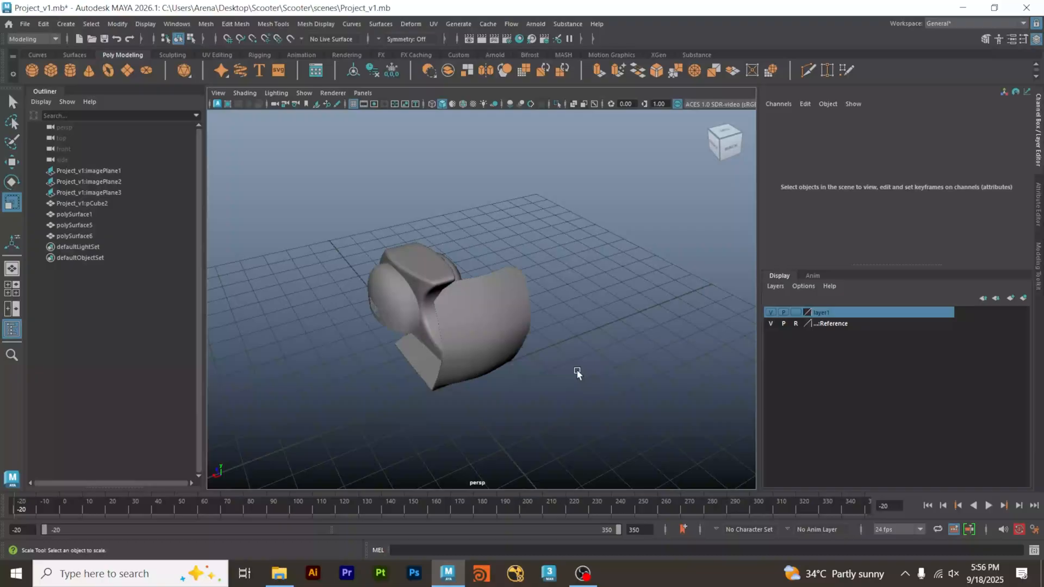
Smooth-preview the floorboard and leg shield, and examine how the tunnel meets them from several angles.
alt+drag(488, 375, 556, 376)
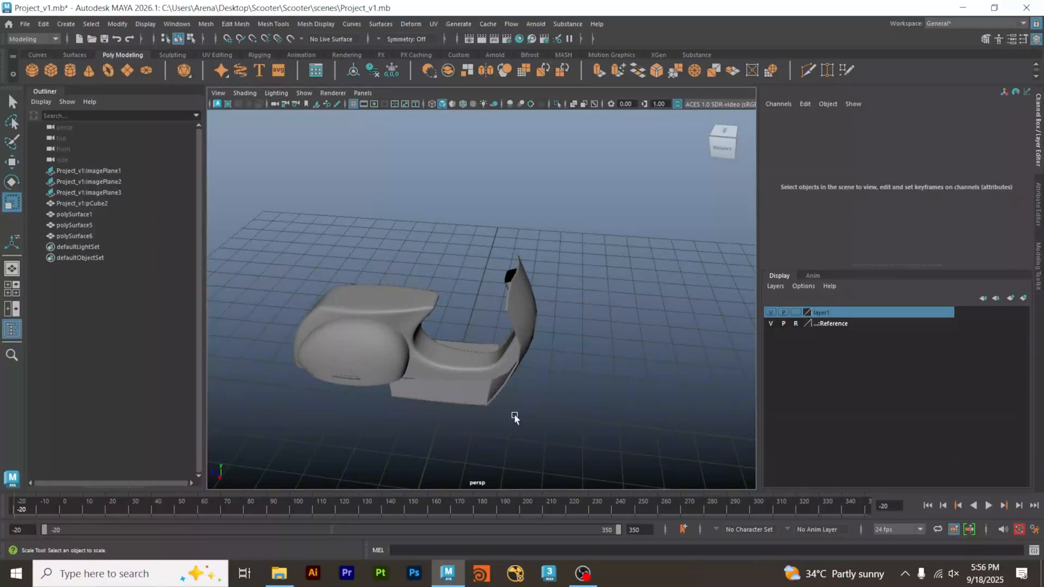
click(474, 399)
click(537, 411)
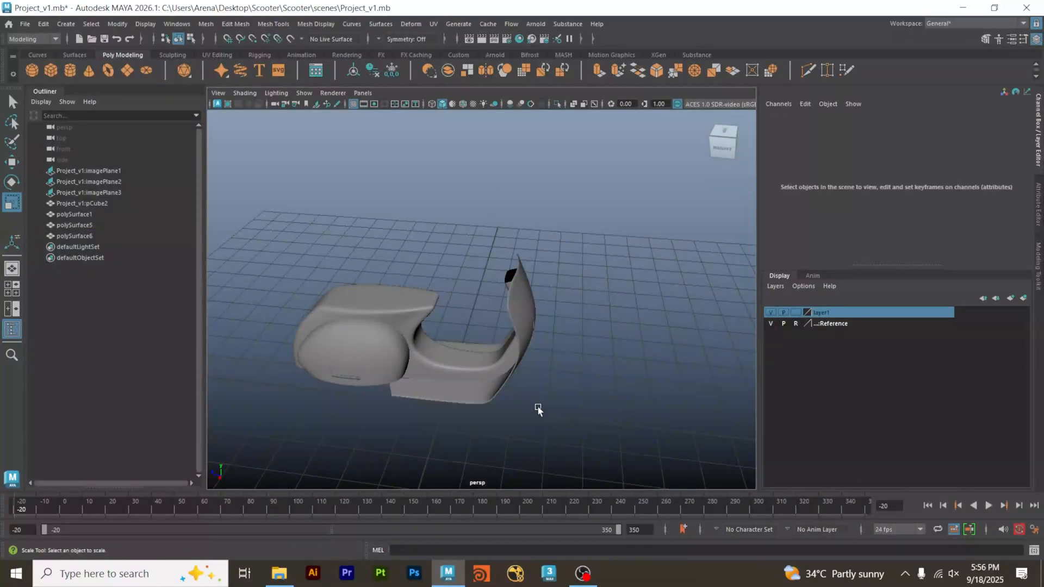
alt+drag(492, 411, 690, 405)
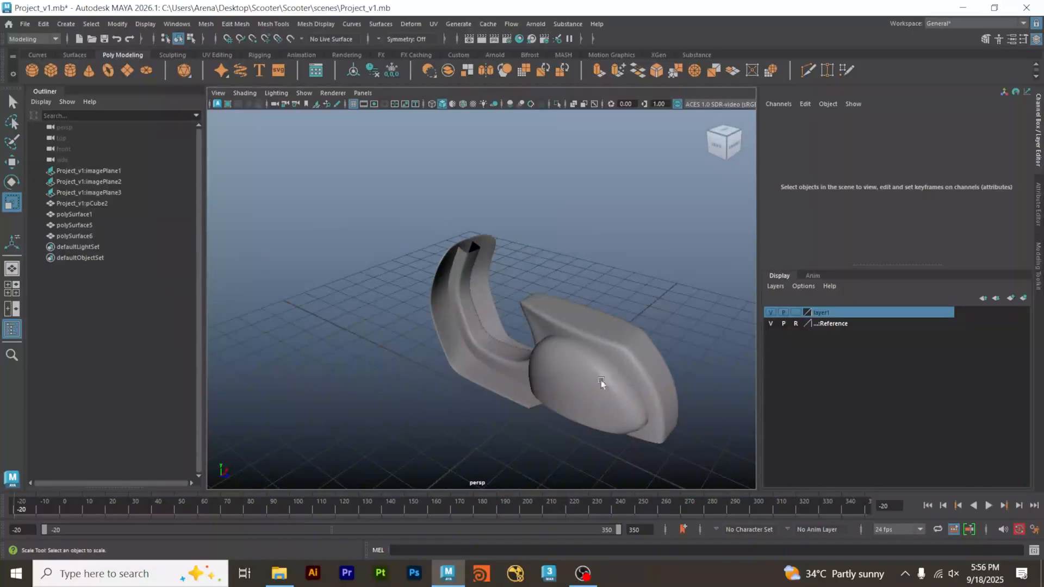
scroll(642, 337, up, 5)
alt+middle_drag(399, 356, 429, 397)
alt+drag(428, 396, 494, 347)
Turn off X-ray shading in the side view and enter vertex editing on polySurface5's upright tunnel.
key(space)
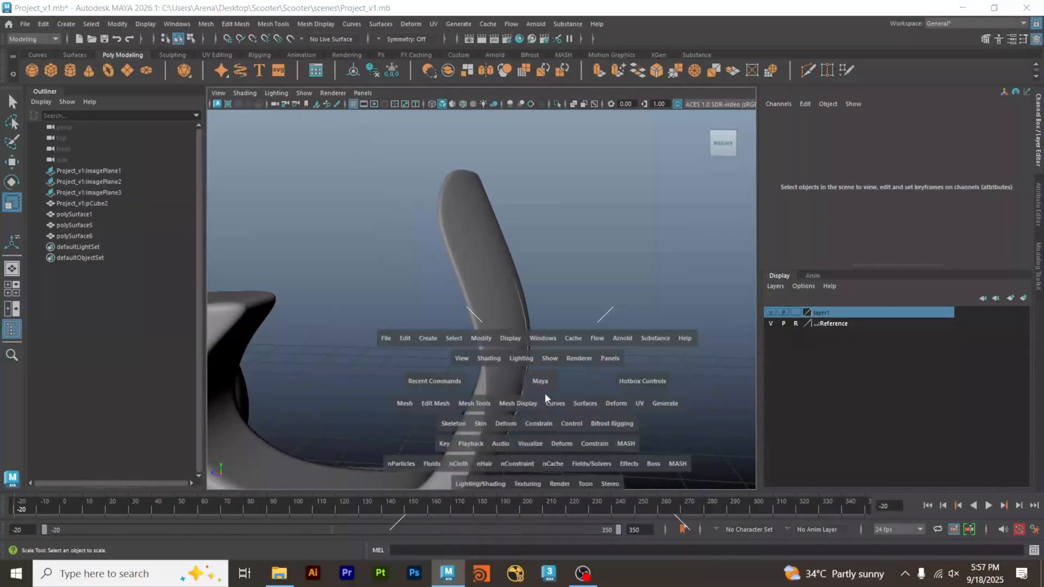
key(space)
alt+middle_drag(576, 299, 562, 377)
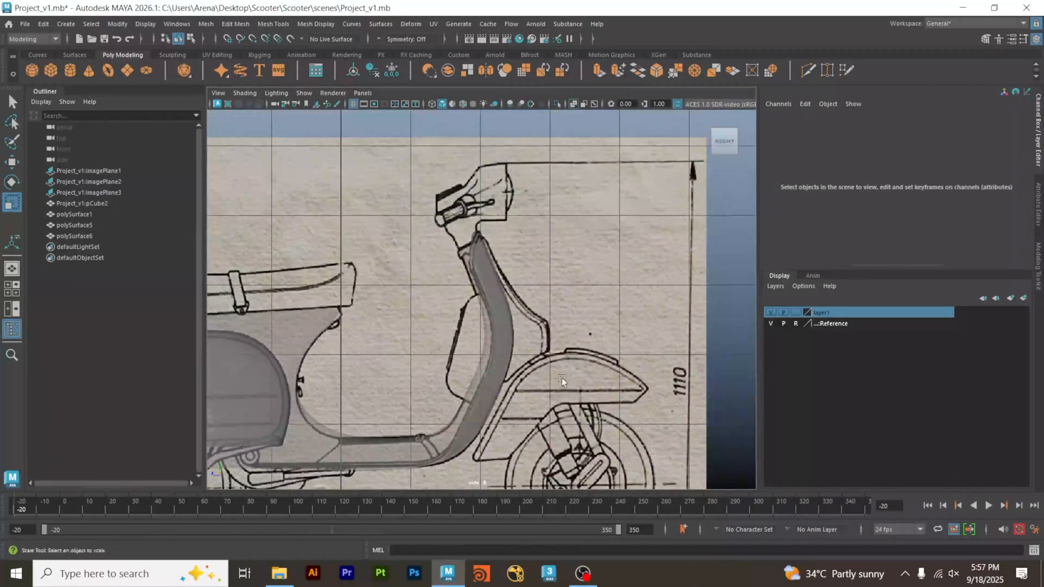
alt+right_drag(491, 338, 728, 349)
click(491, 351)
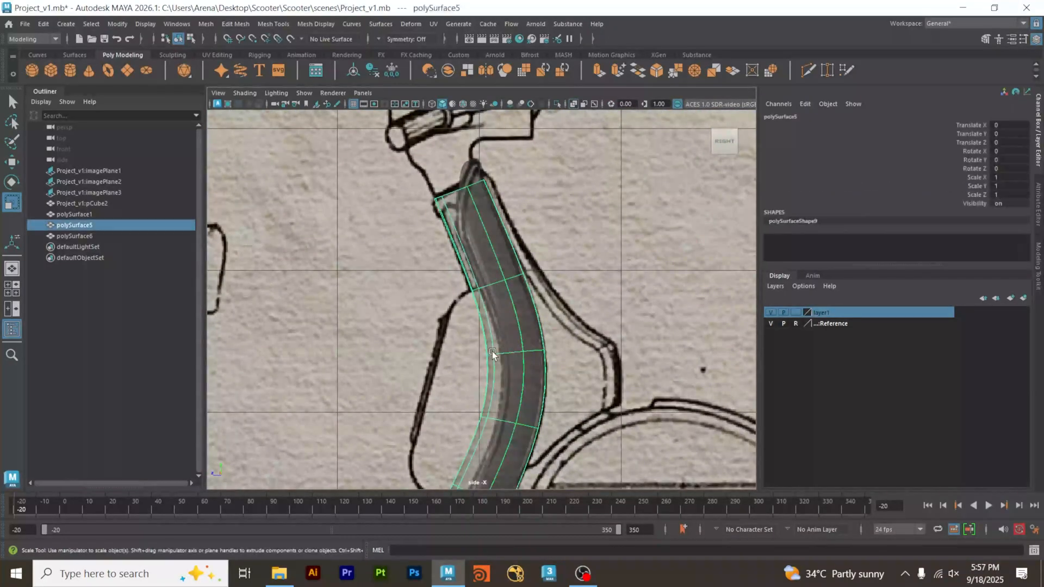
click(573, 103)
click(548, 256)
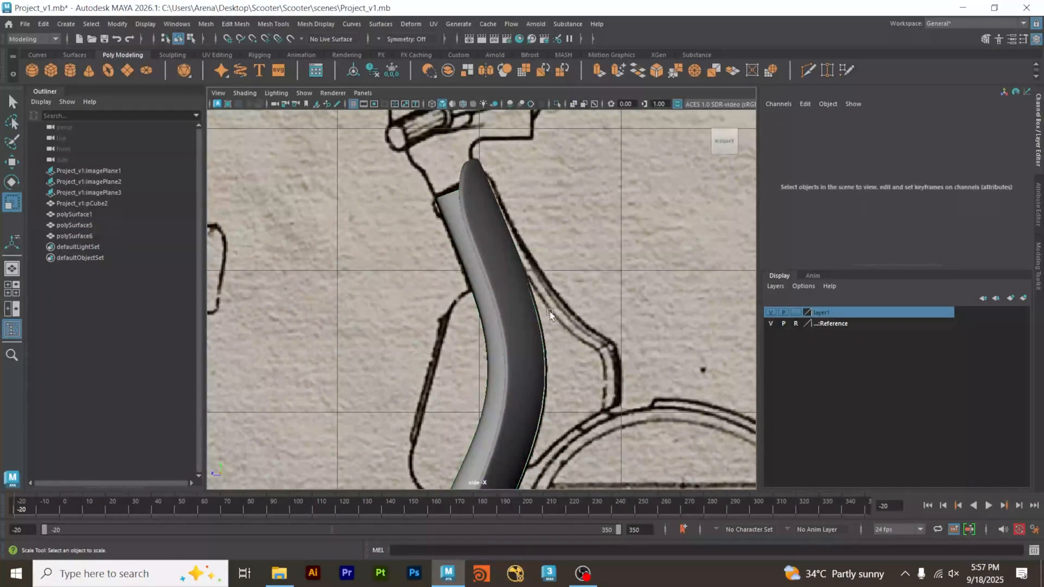
click(452, 220)
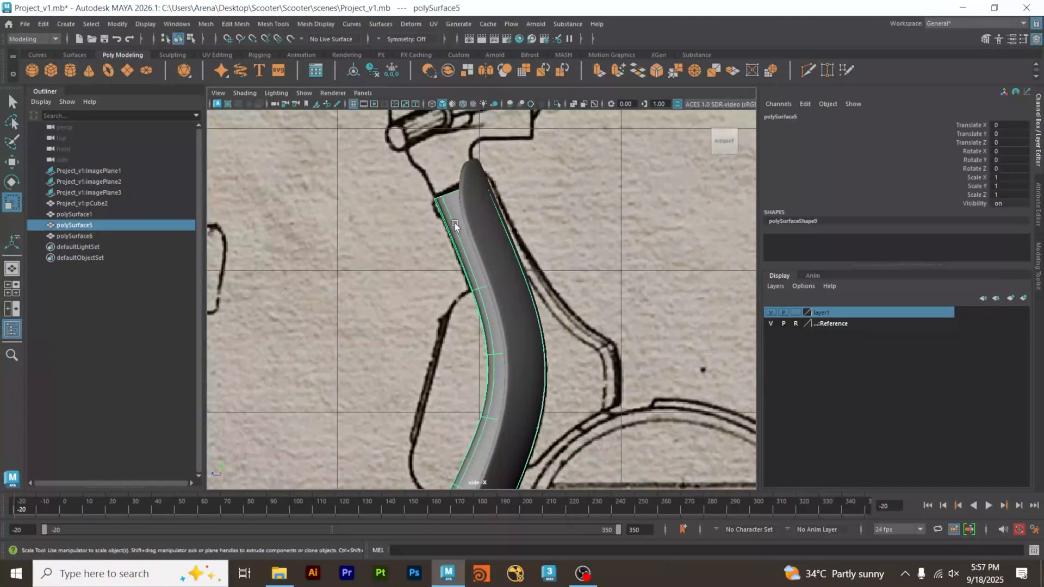
right_click(524, 248)
click(472, 248)
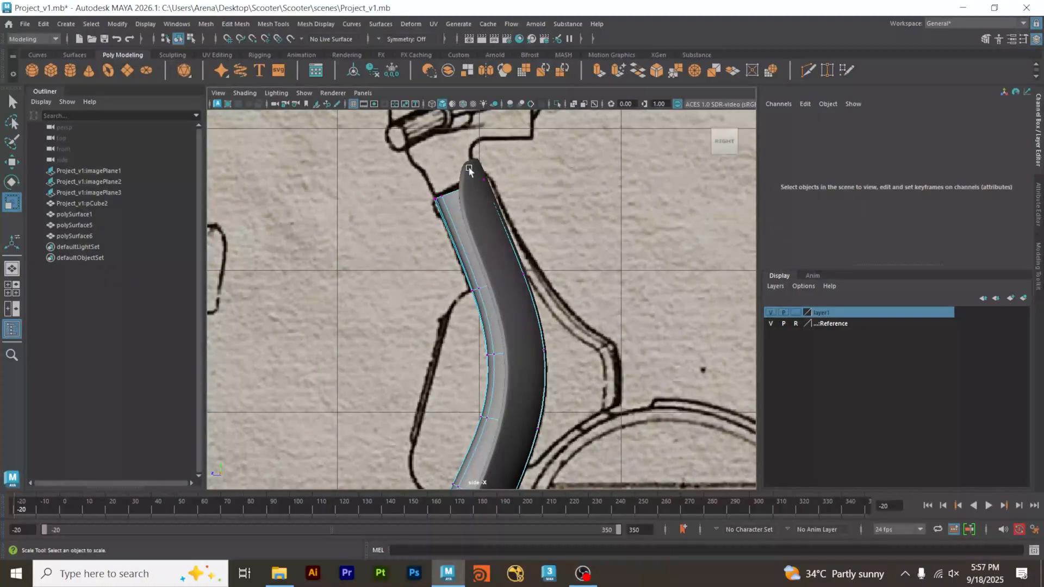
Move the upper front vertices of the upright tunnel back so they sit inside the leg shield.
scroll(490, 242, up, 4)
scroll(523, 192, up, 3)
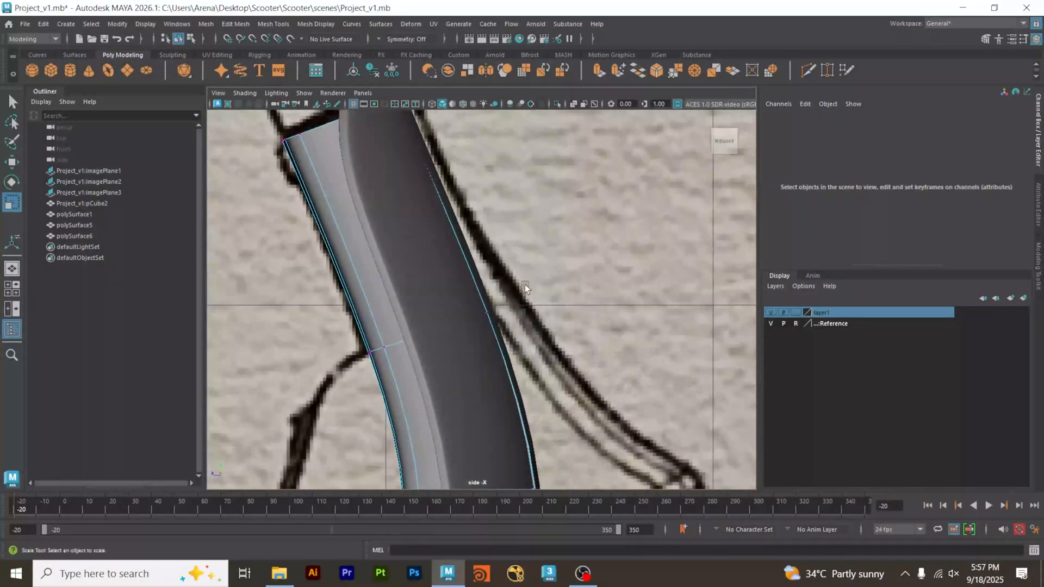
drag(475, 316, 474, 318)
key(space)
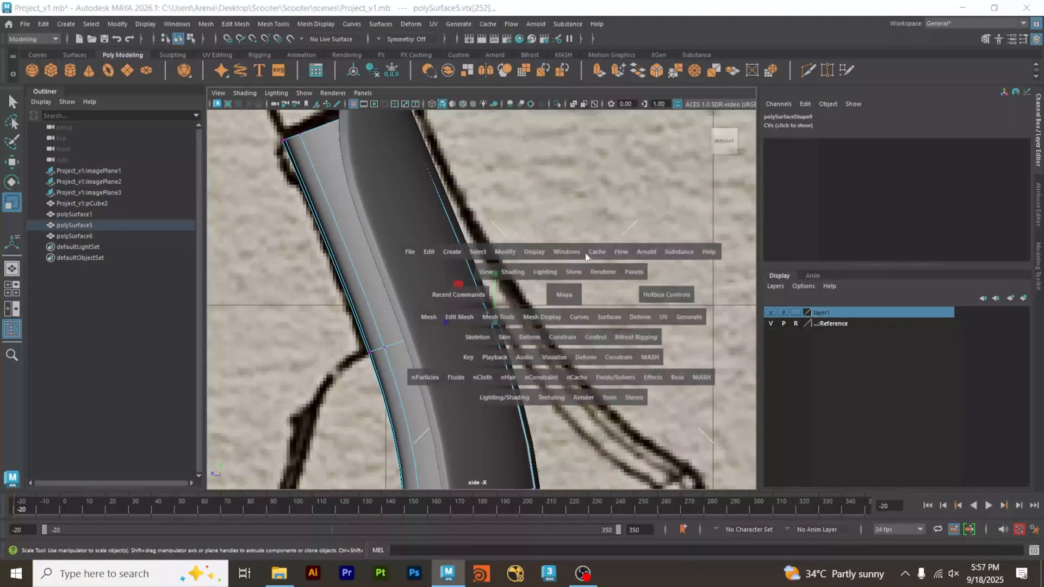
alt+drag(630, 251, 571, 252)
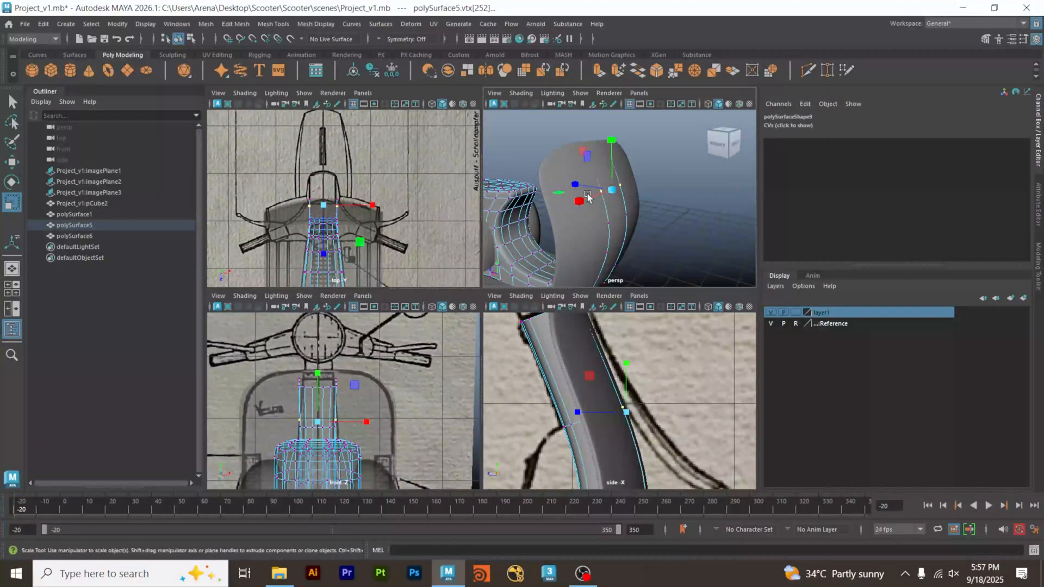
alt+right_drag(587, 199, 696, 207)
alt+drag(595, 225, 610, 229)
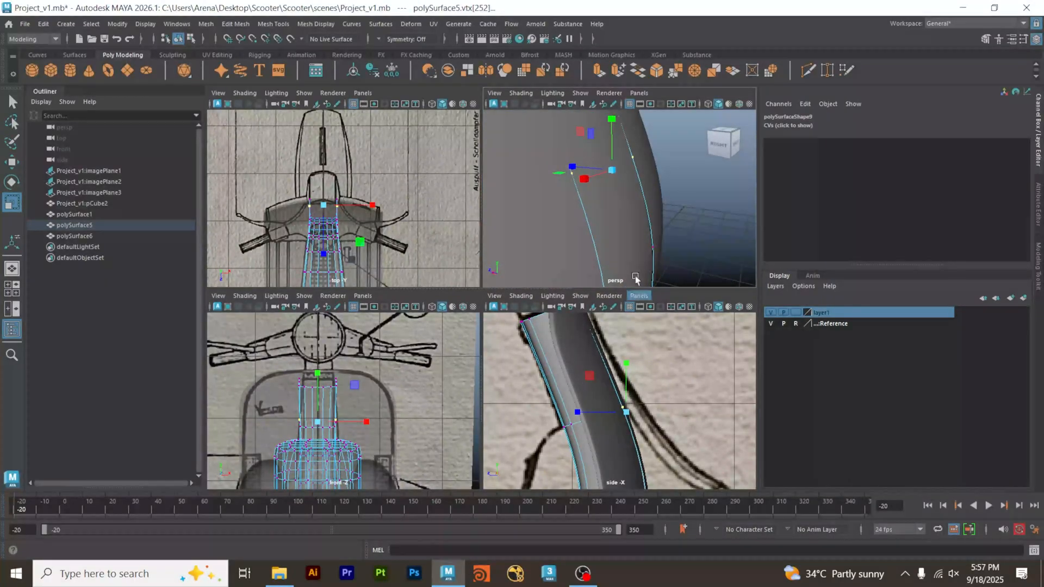
alt+middle_drag(641, 169, 650, 231)
key(w)
drag(612, 208, 612, 210)
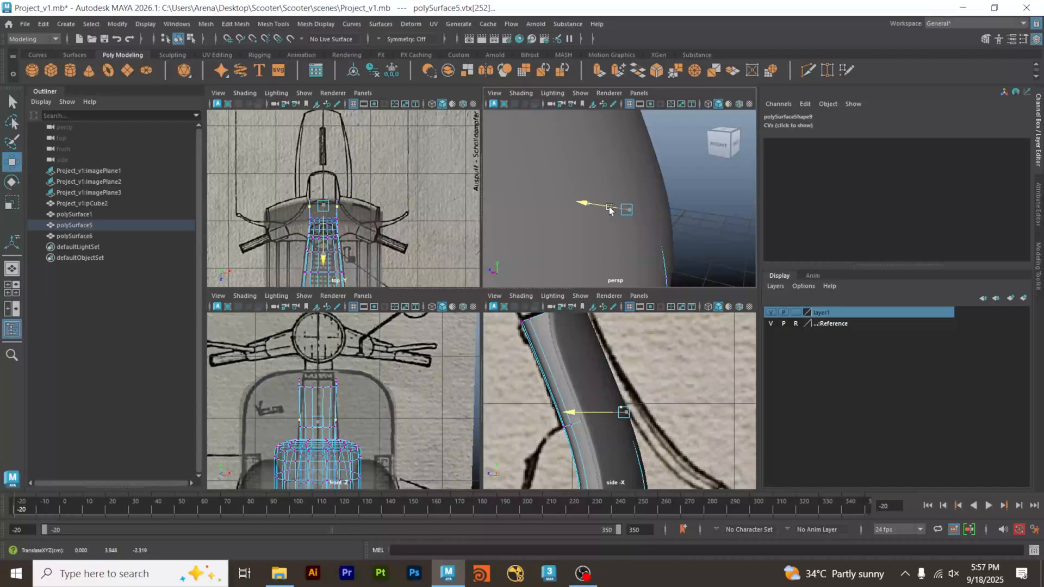
drag(608, 207, 609, 207)
Move the next lower front tunnel vertices back into the leg shield, checking them in perspective.
alt+middle_drag(666, 417, 645, 382)
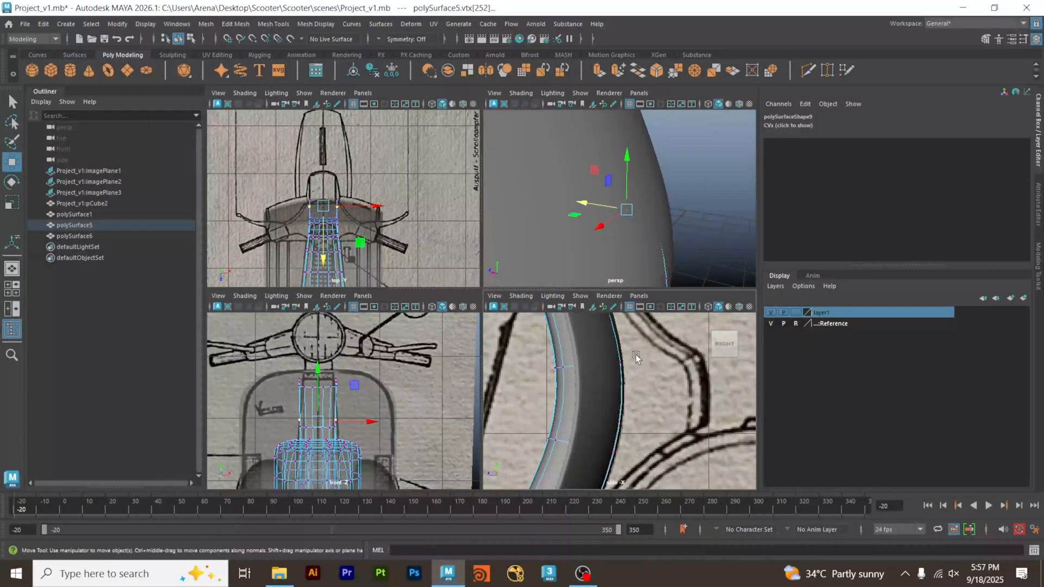
click(618, 365)
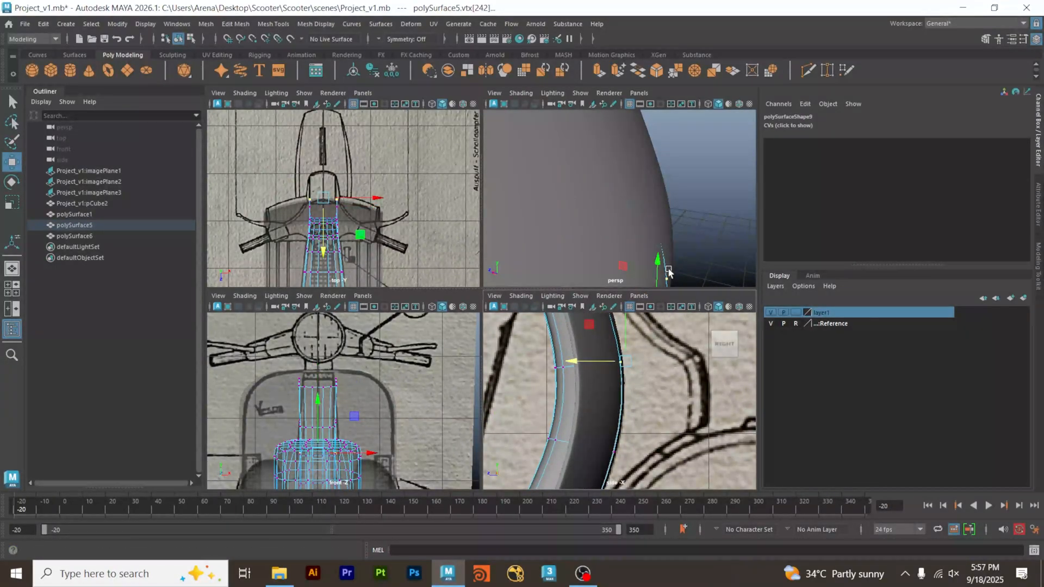
alt+middle_drag(669, 272, 658, 179)
drag(638, 177, 642, 171)
Adjust the front tunnel vertices at the middle of the leg shield's curve in height and depth to tuck them inside.
alt+middle_drag(640, 447, 658, 338)
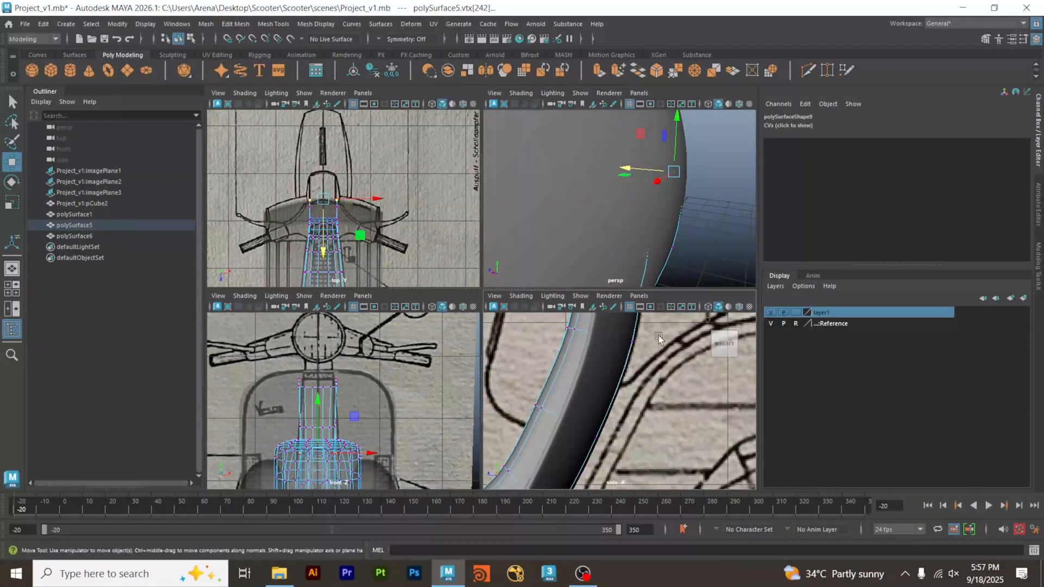
drag(630, 348, 630, 349)
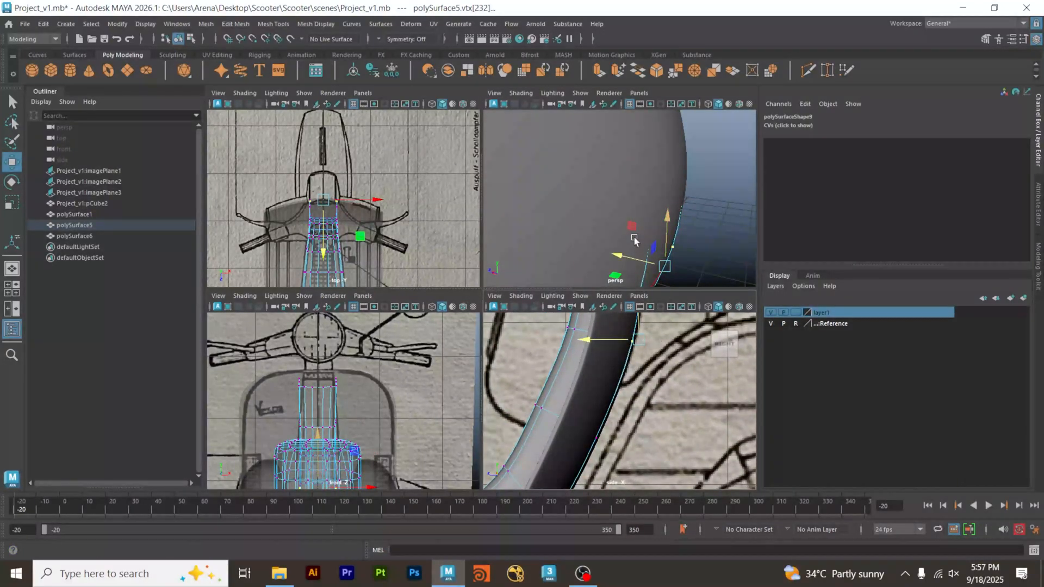
alt+middle_drag(612, 321, 607, 380)
drag(597, 368, 621, 356)
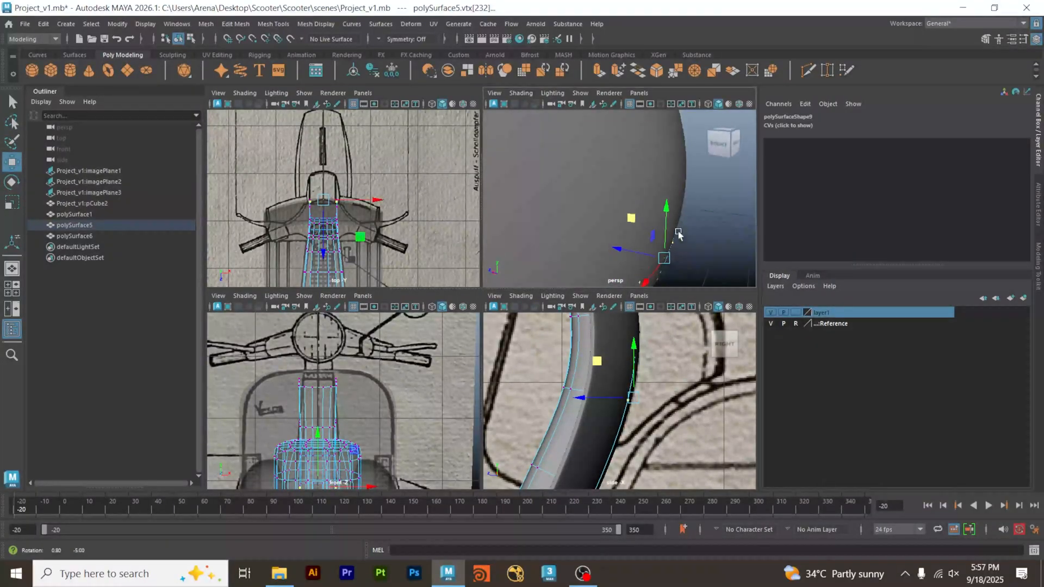
alt+drag(678, 234, 664, 215)
alt+middle_drag(666, 240, 680, 212)
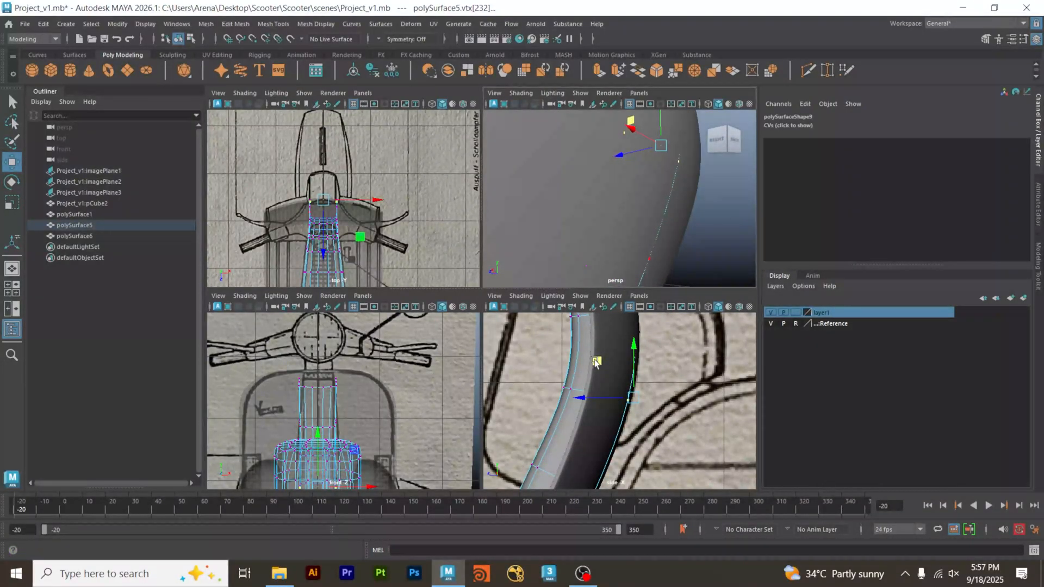
drag(595, 362, 592, 362)
Select the front tunnel vertices where the leg shield starts bending toward the floor and shift them inward.
alt+middle_drag(627, 422, 640, 350)
alt+middle_drag(641, 416, 650, 359)
drag(609, 369, 610, 370)
alt+middle_drag(641, 379, 672, 395)
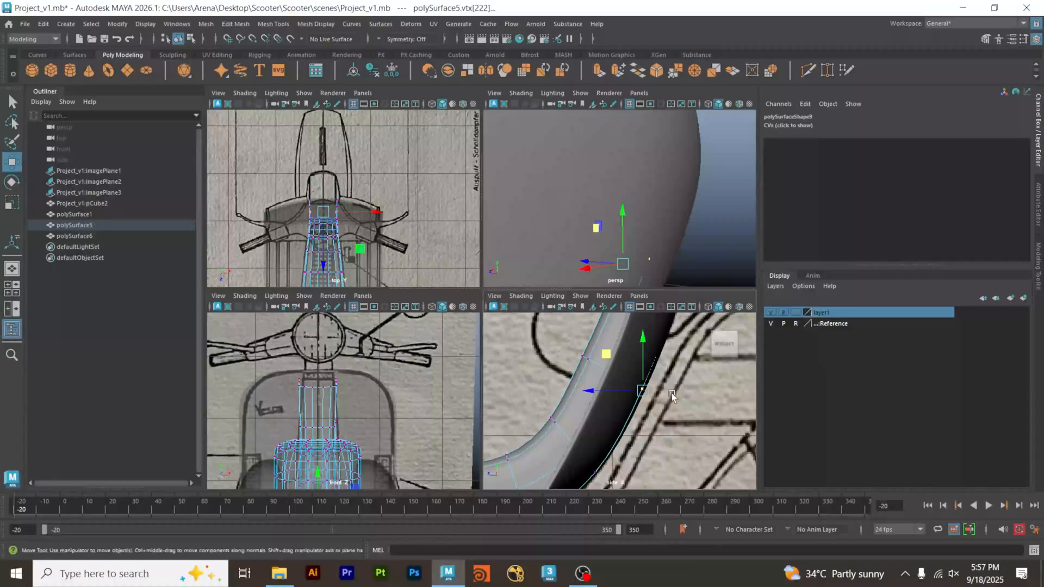
Turn X-ray shading on in the side view, compare the unsmoothed and smoothed mesh, and fine-tune the selected tunnel vertices.
click(522, 297)
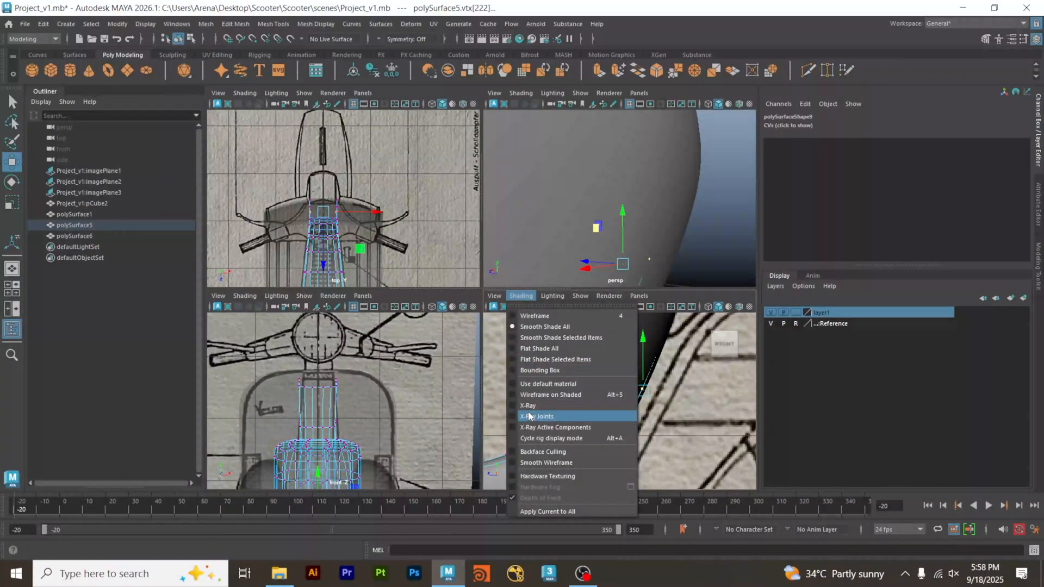
click(513, 405)
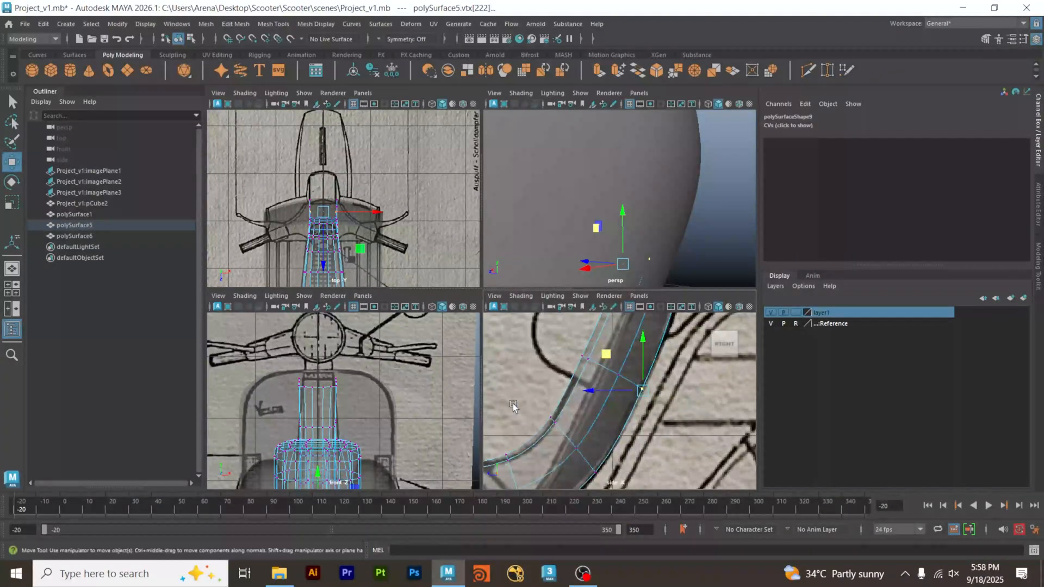
alt+middle_drag(674, 386, 657, 430)
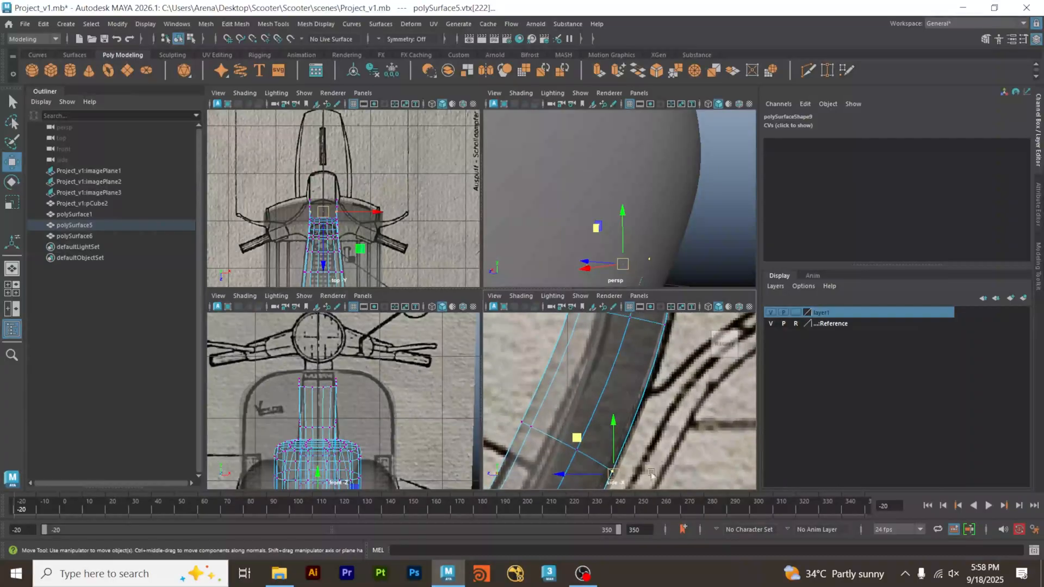
key(1)
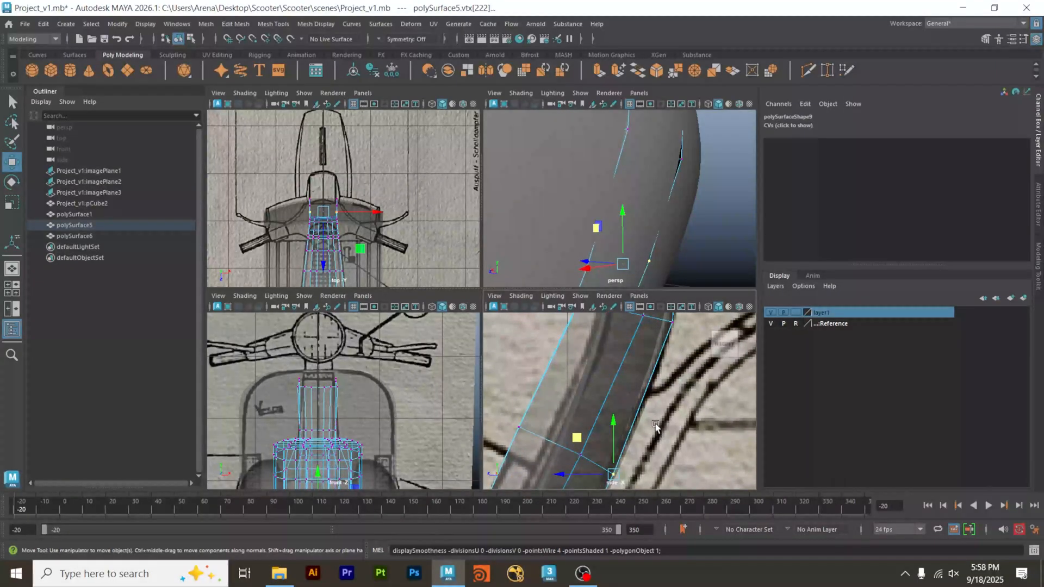
key(3)
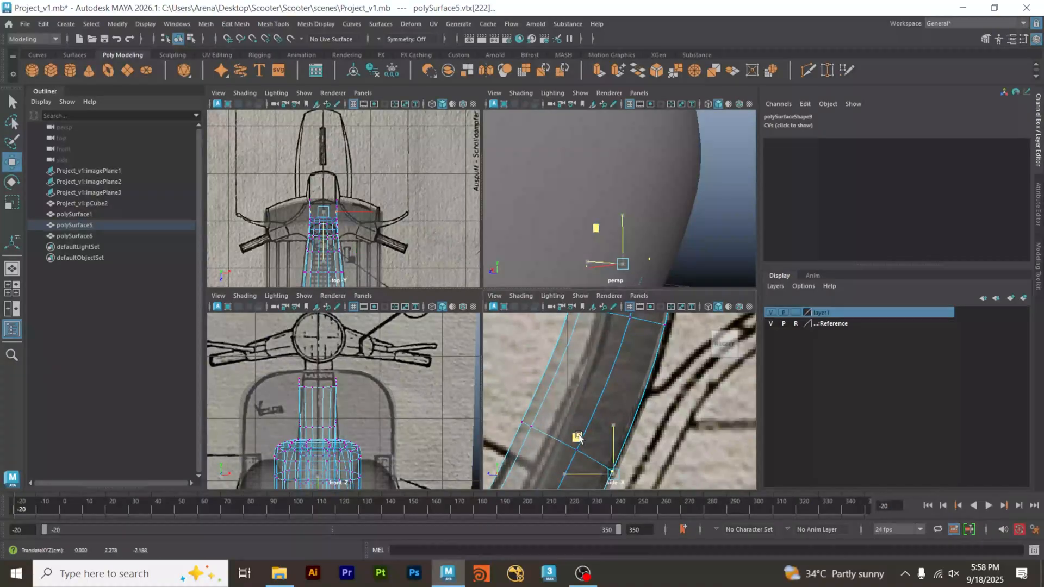
click(576, 437)
Nudge the front tunnel vertices at the leg shield's lower bend inward until they are hidden inside the shield.
alt+middle_drag(644, 446, 666, 353)
alt+middle_drag(628, 272, 707, 128)
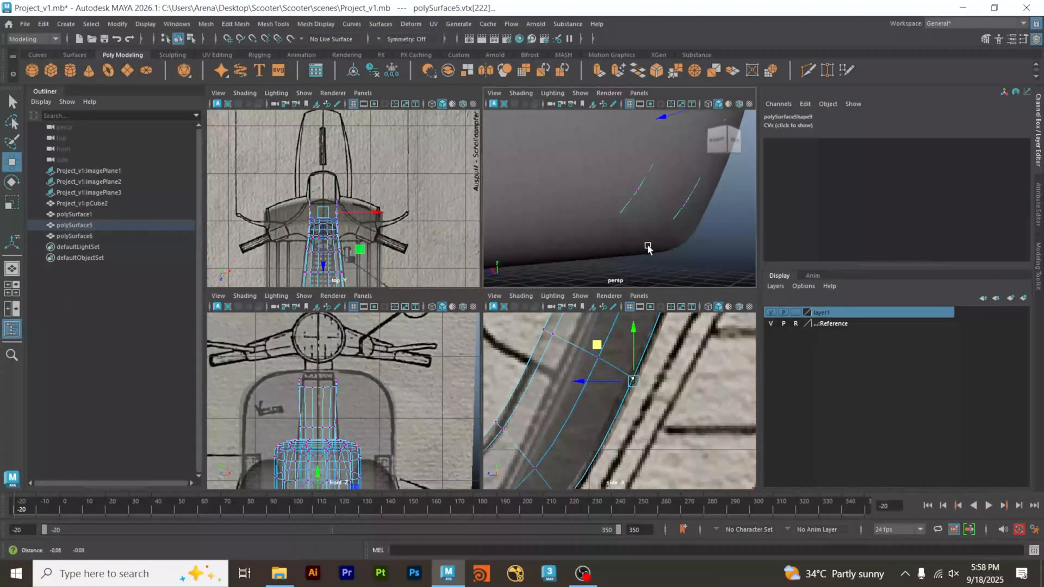
alt+middle_drag(639, 432, 692, 317)
click(617, 385)
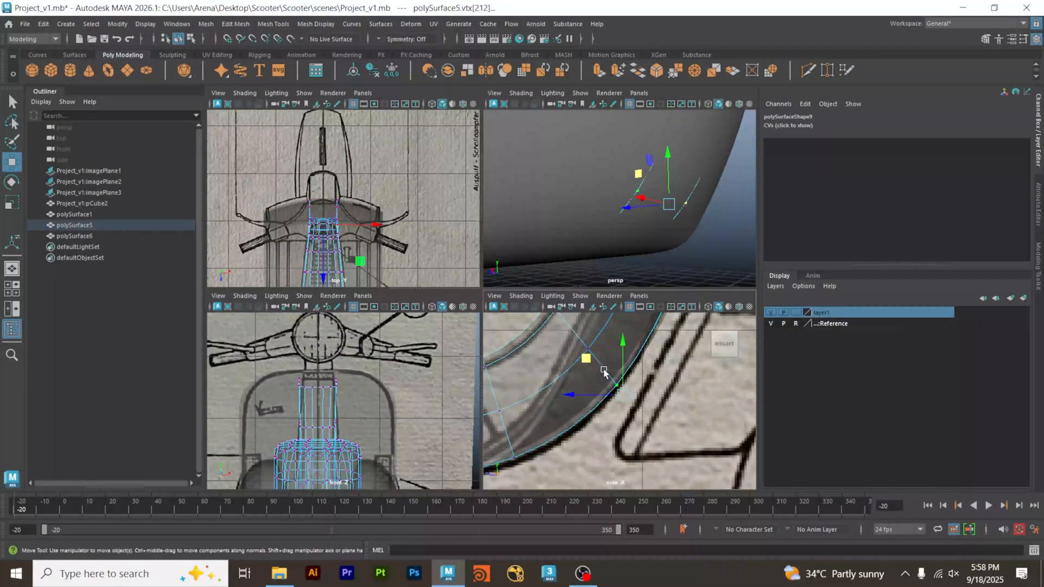
drag(640, 179, 637, 178)
Return to object mode and inspect the tunnel's fit in the leg shield from all around in an enlarged perspective view.
alt+middle_drag(585, 421, 713, 432)
alt+middle_drag(517, 449, 689, 433)
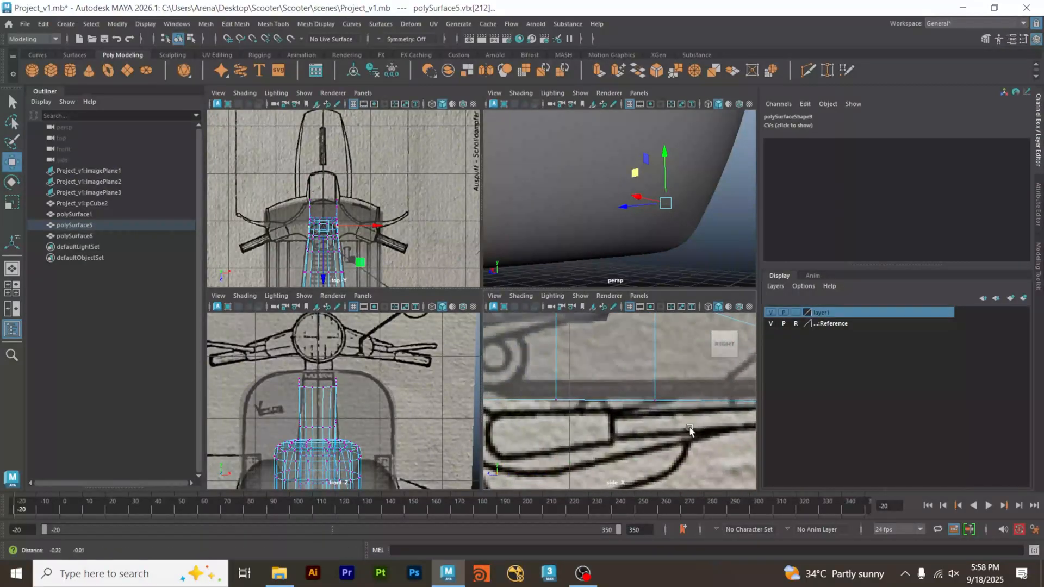
alt+right_drag(650, 219, 523, 230)
alt+drag(523, 230, 554, 261)
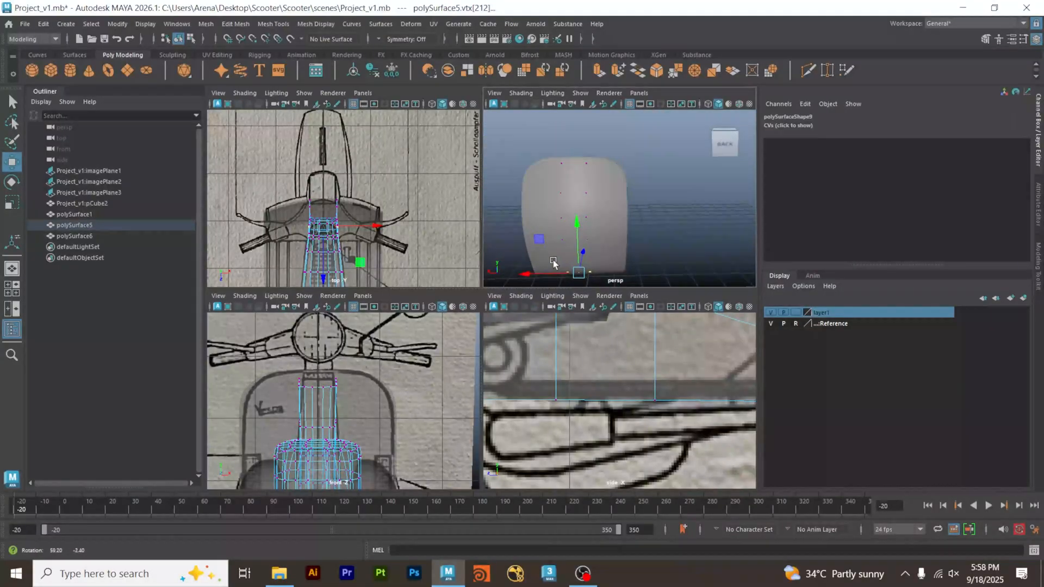
right_drag(650, 195, 691, 180)
click(692, 180)
alt+drag(692, 180, 658, 219)
key(space)
alt+drag(569, 339, 526, 261)
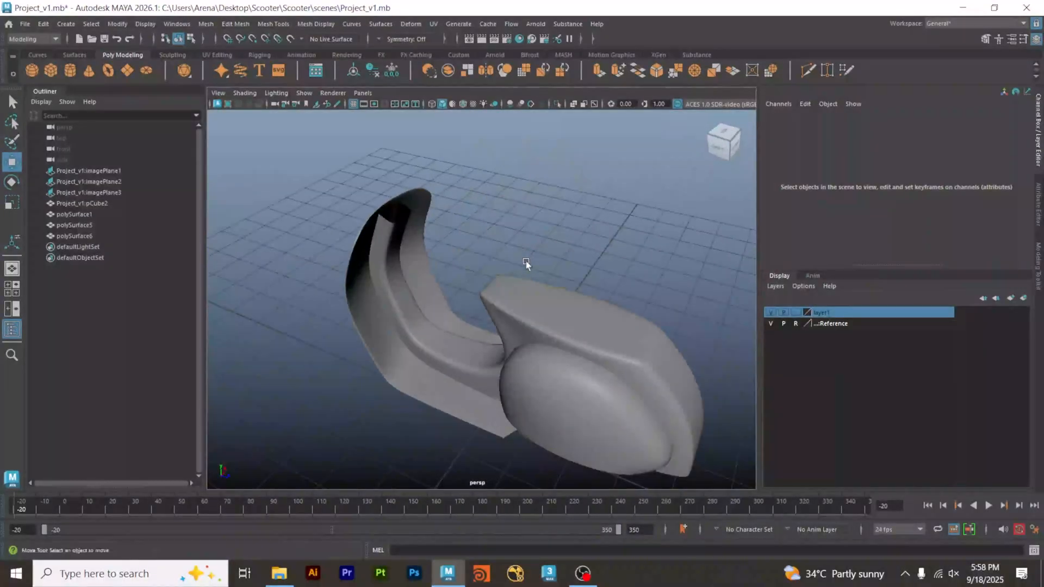
alt+right_drag(526, 261, 654, 253)
alt+middle_drag(537, 247, 620, 266)
alt+drag(619, 266, 539, 333)
Turn off the tunnel body's smooth preview and select the lengthwise corner edges along one side of its upper section.
click(478, 289)
key(1)
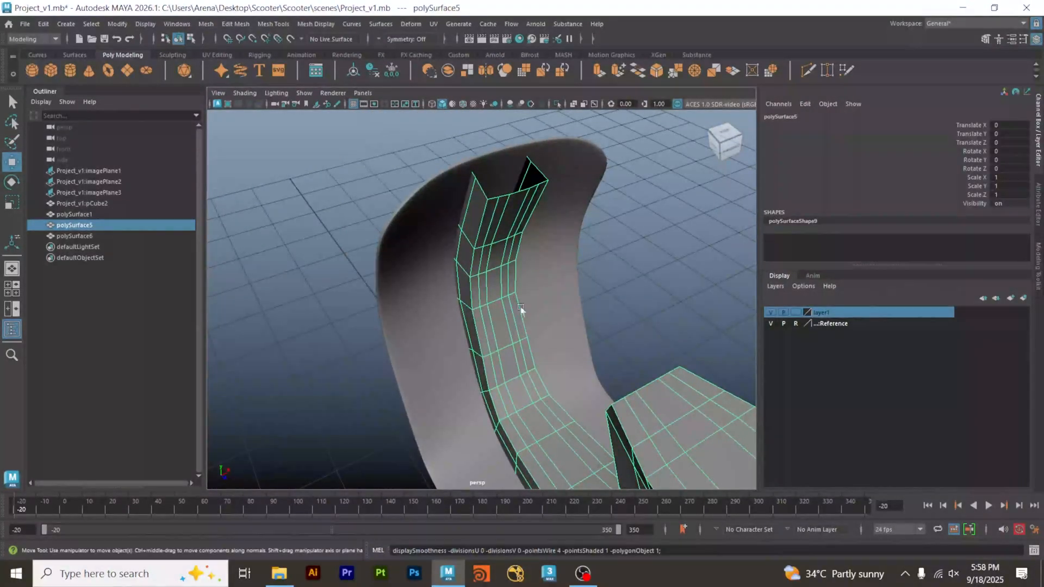
alt+right_drag(507, 214, 598, 214)
alt+drag(598, 214, 519, 226)
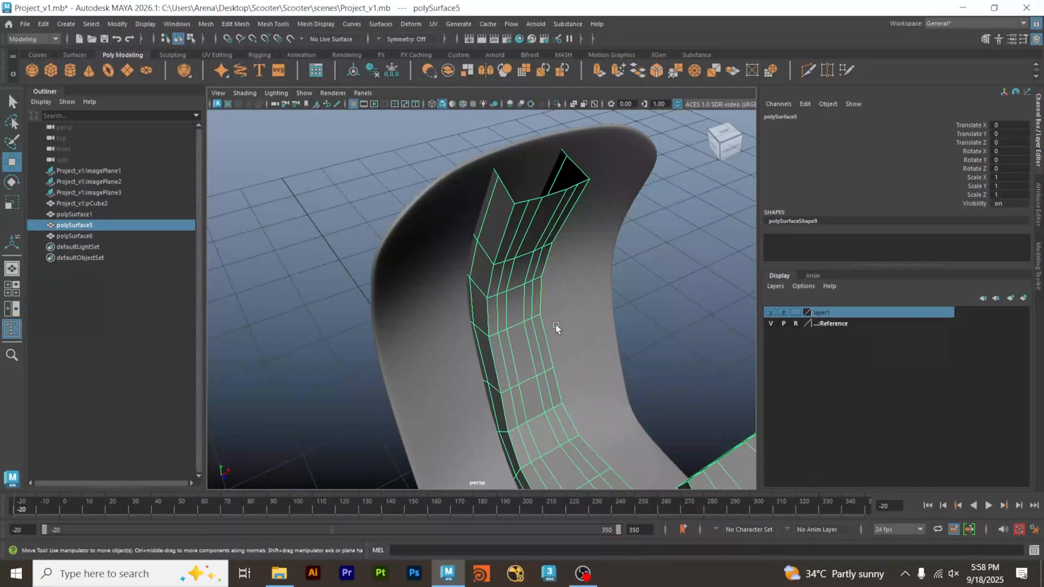
alt+drag(556, 324, 592, 266)
right_drag(533, 237, 536, 211)
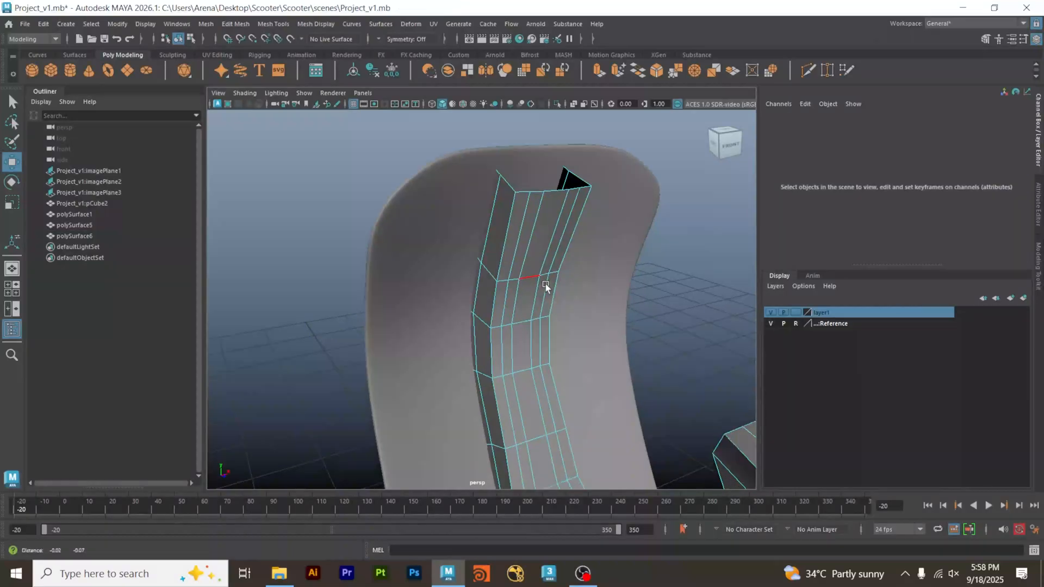
alt+drag(546, 286, 518, 201)
click(518, 201)
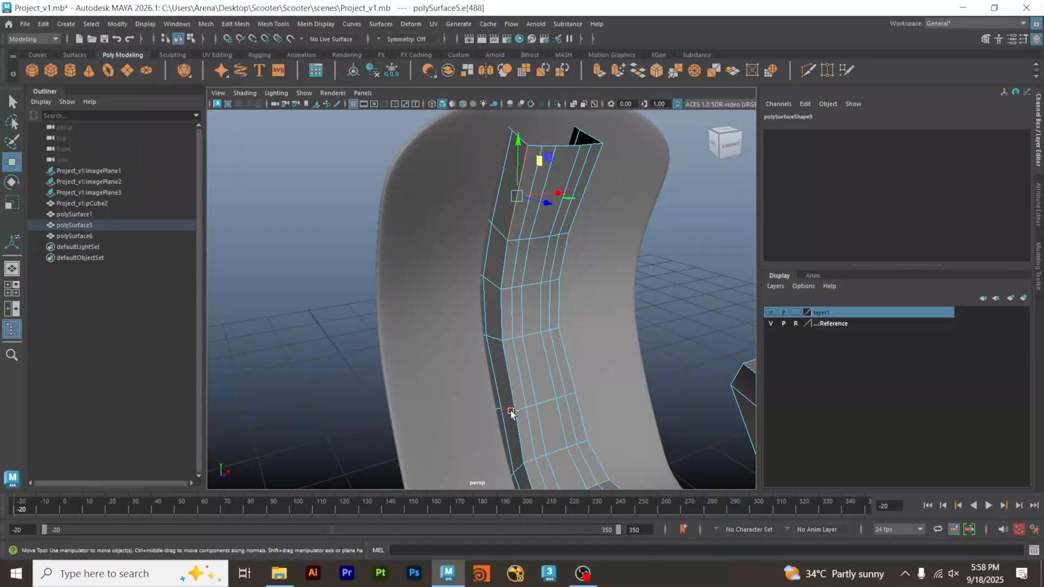
click(510, 386)
alt+drag(588, 367, 568, 404)
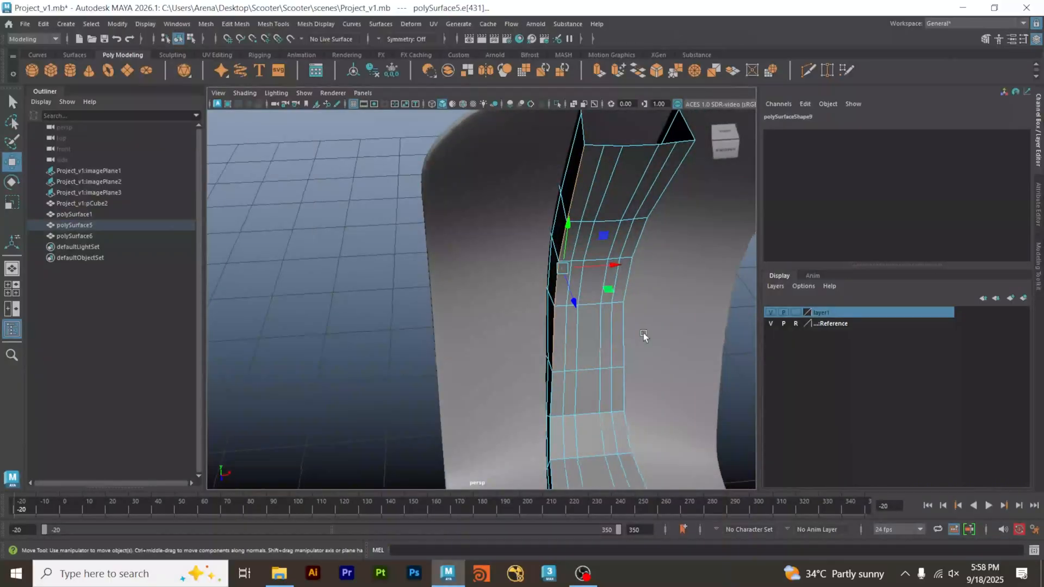
alt+drag(643, 336, 547, 321)
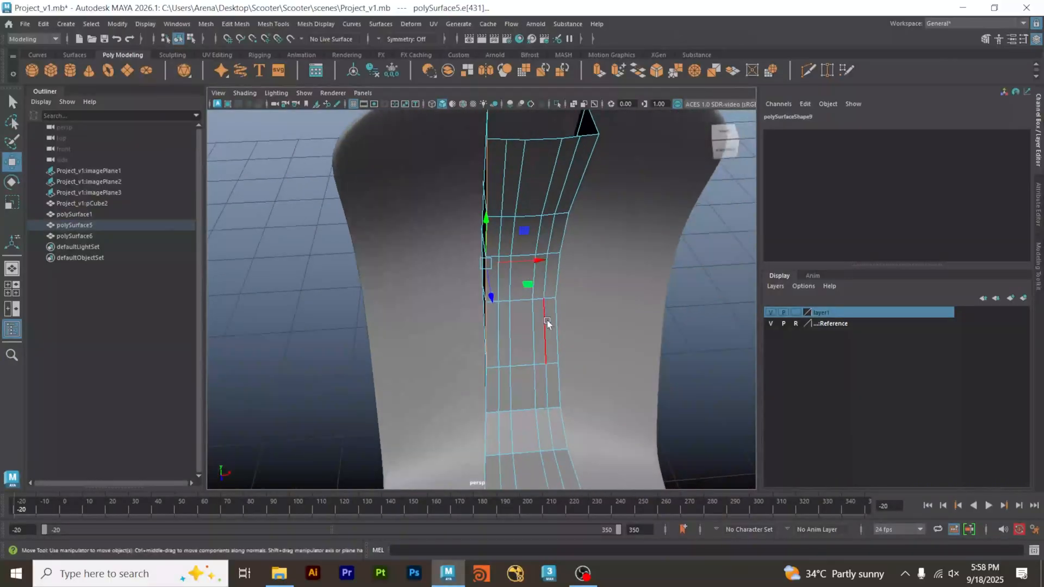
Set symmetry to Object X and pull the selected corner edges inward on both sides of the tunnel.
click(378, 36)
click(396, 51)
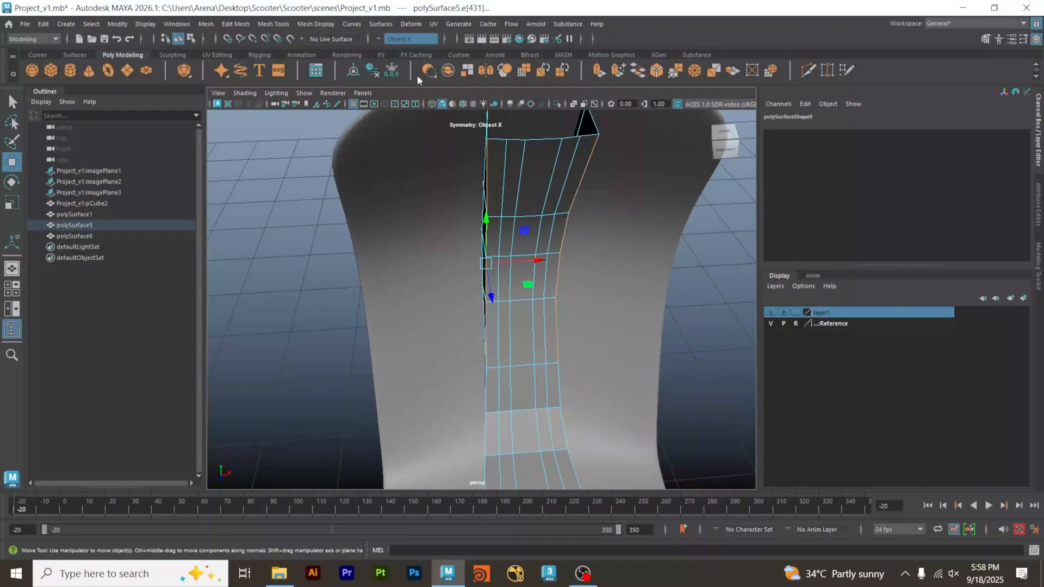
alt+drag(480, 296, 455, 262)
drag(477, 225, 471, 229)
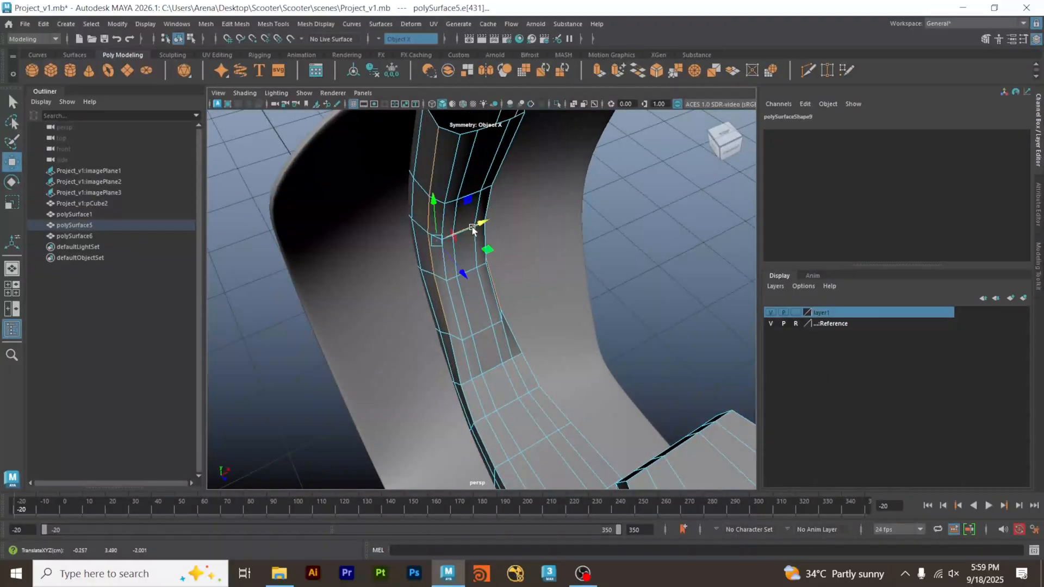
alt+drag(531, 199, 518, 305)
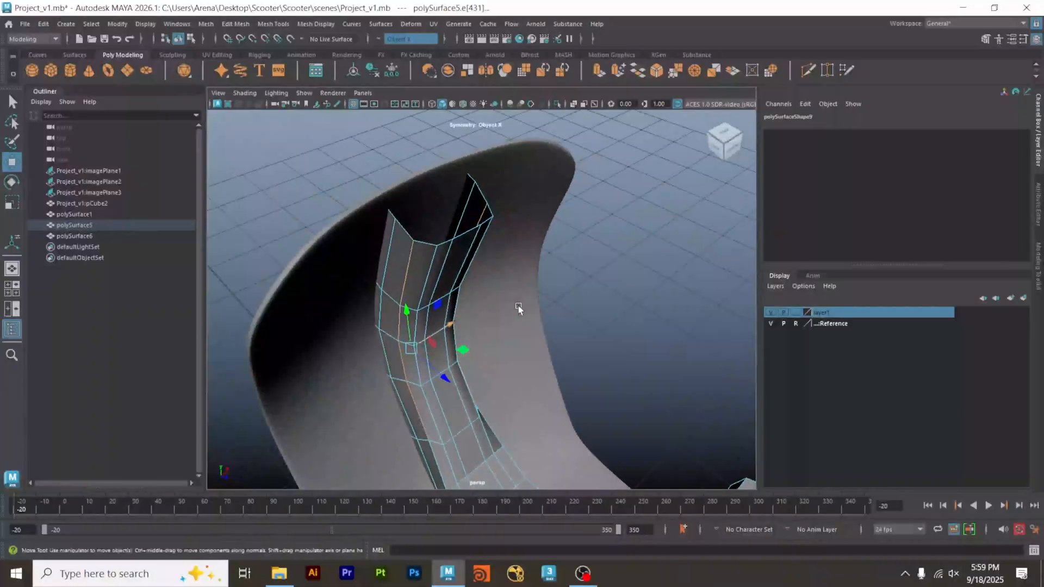
Refine the upper tunnel's lengthwise edges for a rounder cross-section and check the smoothed shape from both sides.
drag(437, 376, 469, 299)
click(424, 284)
click(438, 411)
right_drag(481, 250, 354, 315)
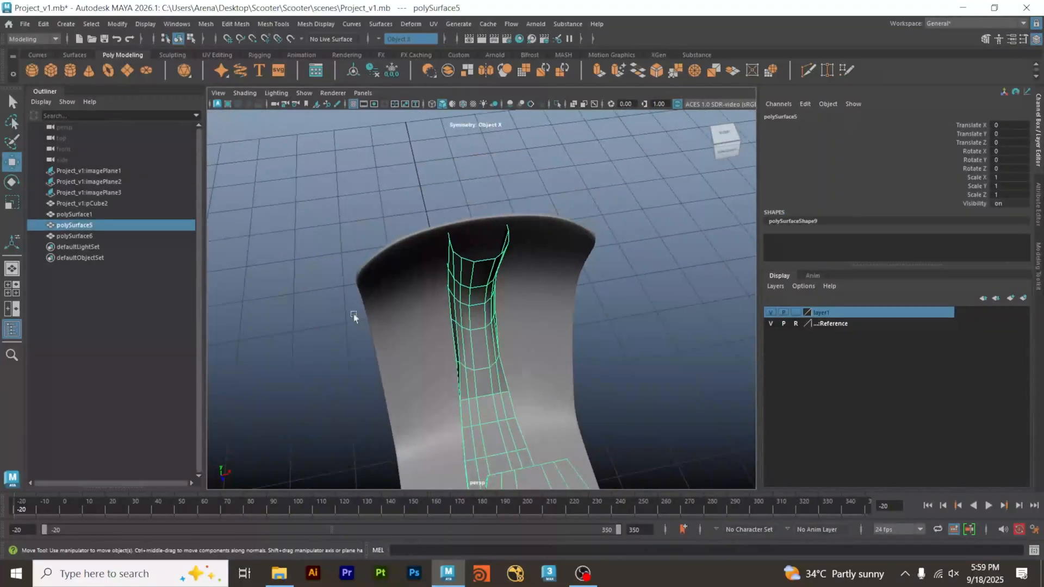
alt+drag(354, 315, 433, 296)
key(3)
click(538, 289)
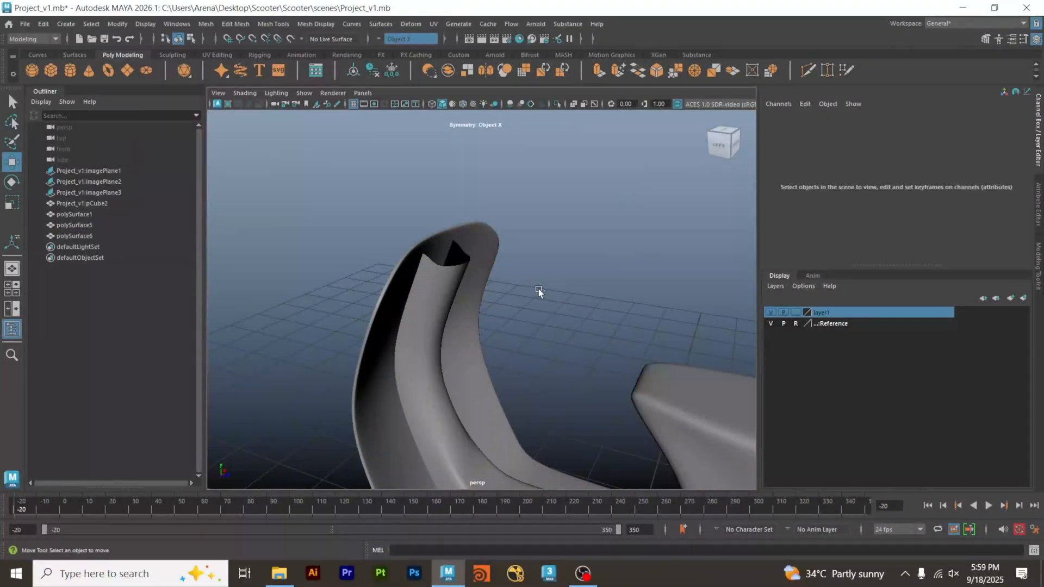
alt+drag(539, 288, 490, 361)
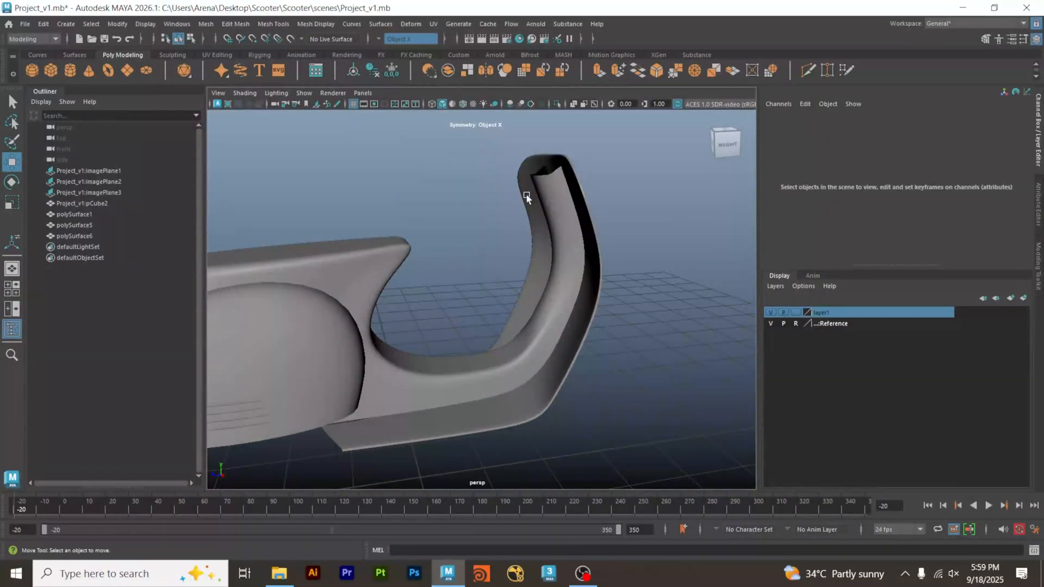
alt+drag(527, 197, 601, 328)
In the side view, shift the rearmost tunnel vertices beside the shield's lower curve forward and turn off smooth preview.
key(space)
key(space)
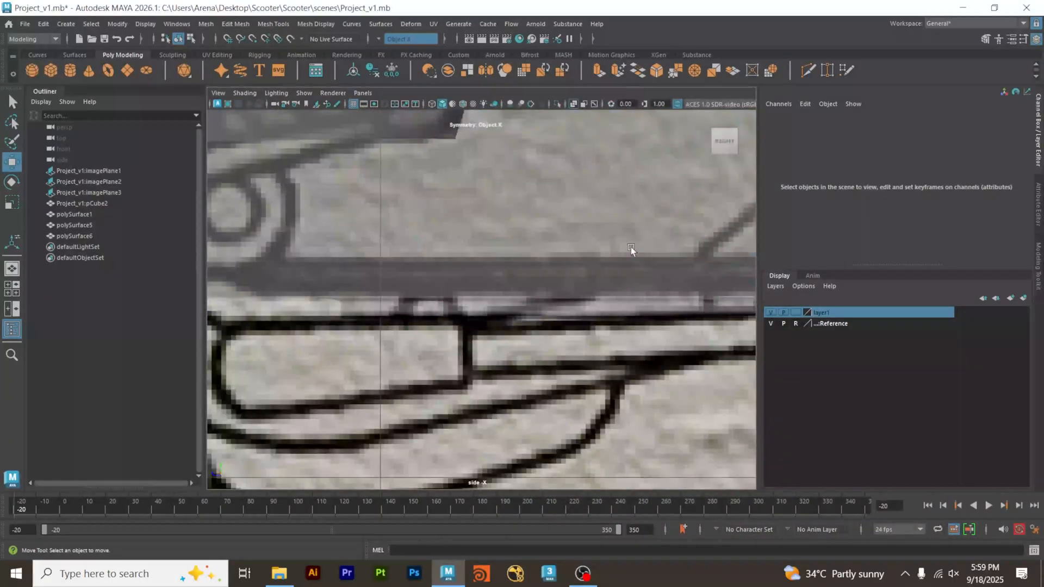
scroll(333, 295, down, 10)
scroll(388, 255, up, 12)
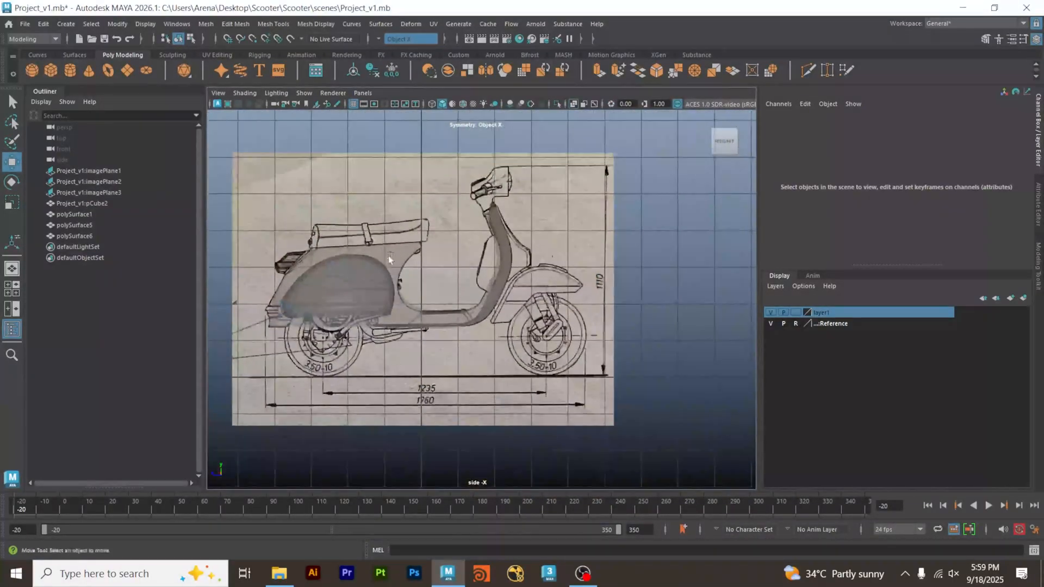
scroll(493, 273, up, 3)
click(512, 261)
scroll(517, 272, up, 4)
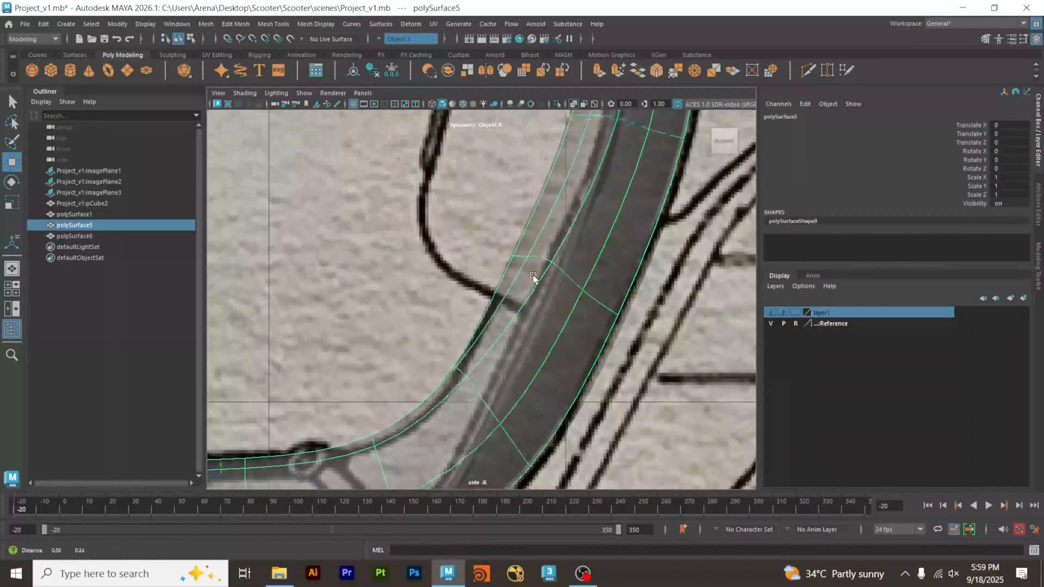
alt+middle_drag(540, 281, 527, 314)
right_drag(497, 304, 446, 248)
drag(456, 298, 472, 312)
drag(486, 332, 477, 332)
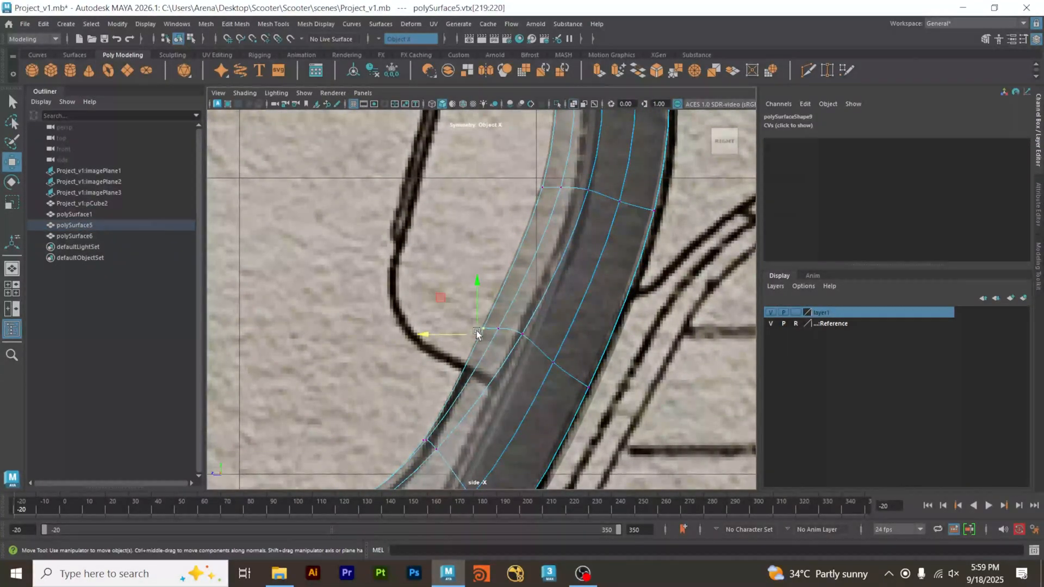
middle_drag(442, 295, 457, 299)
key(1)
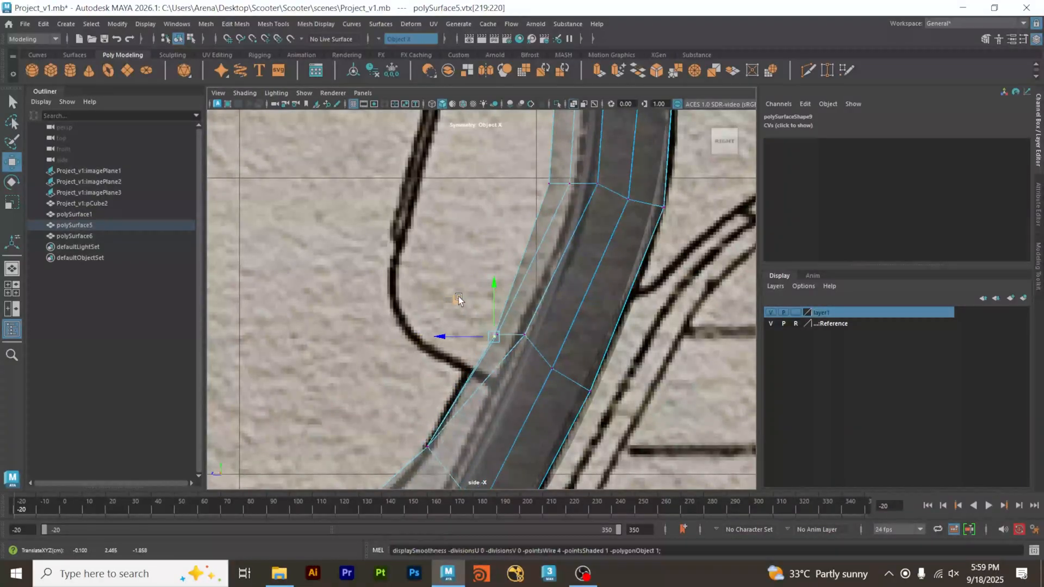
Align the tunnel vertices in that same row into a straight slanted line across the tunnel's side.
drag(540, 320, 514, 345)
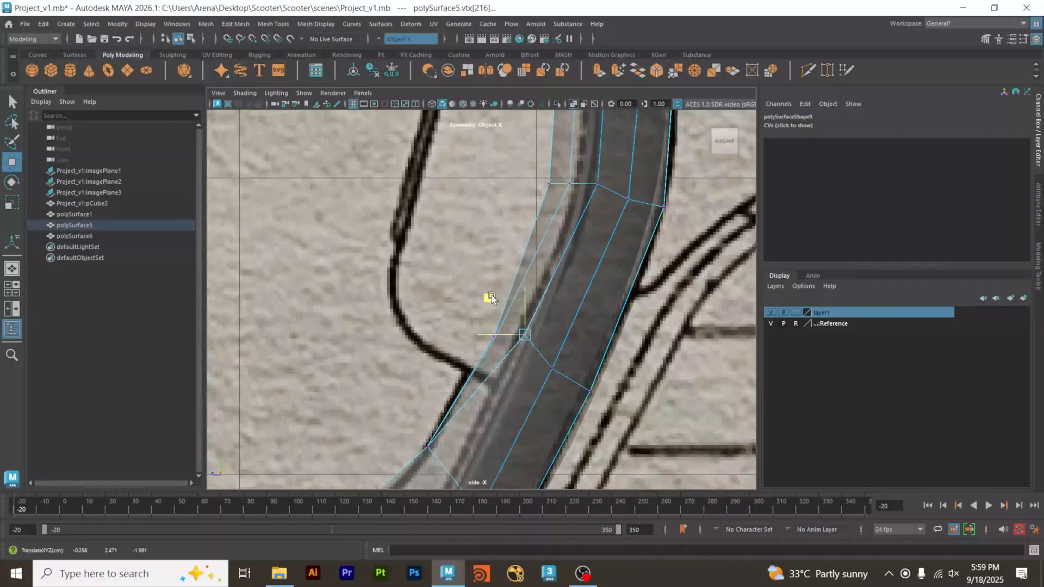
middle_drag(487, 303, 486, 306)
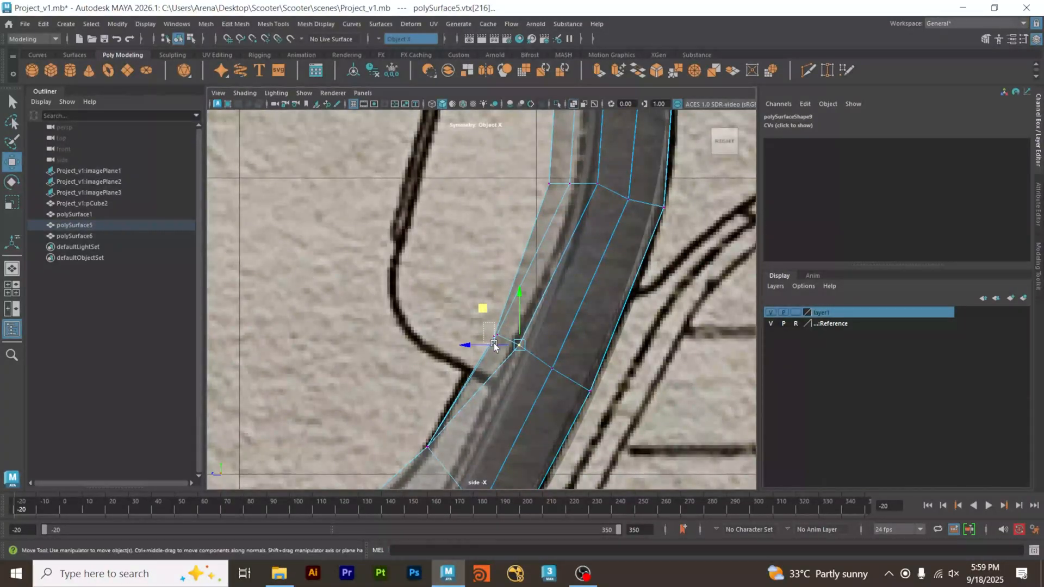
drag(493, 346, 493, 346)
middle_drag(461, 303, 460, 301)
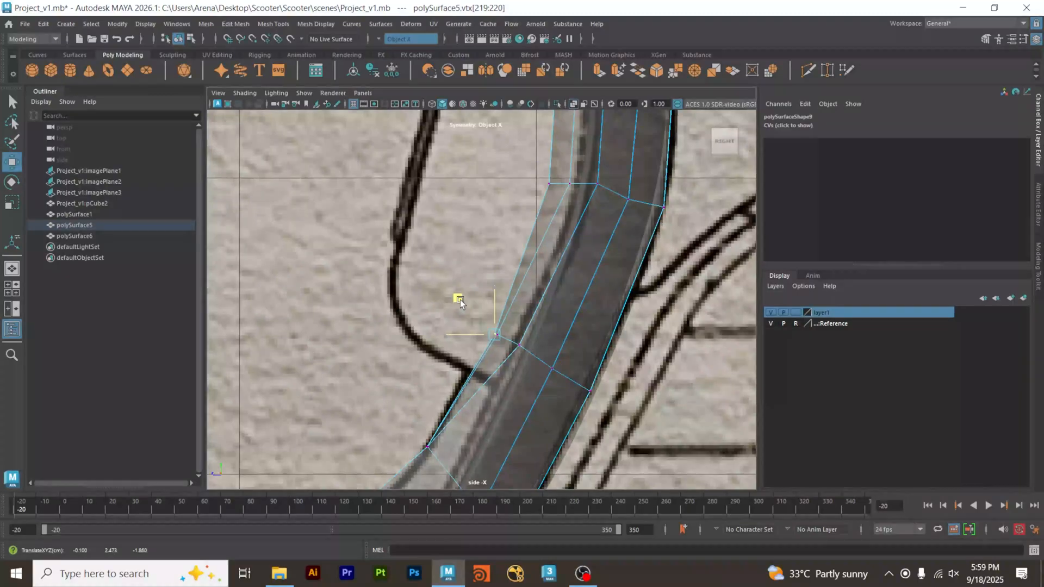
click(519, 344)
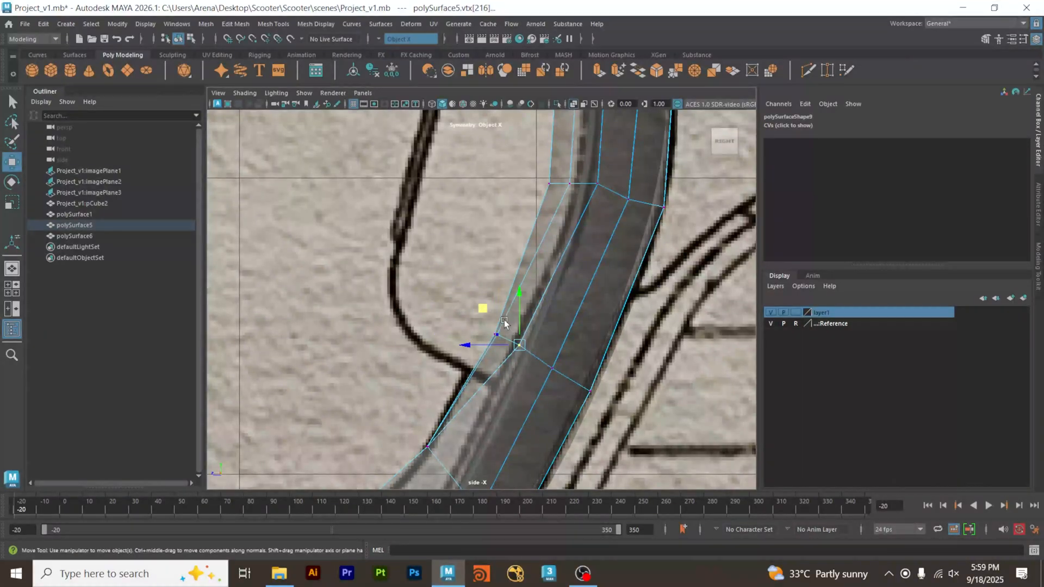
middle_drag(482, 308, 482, 311)
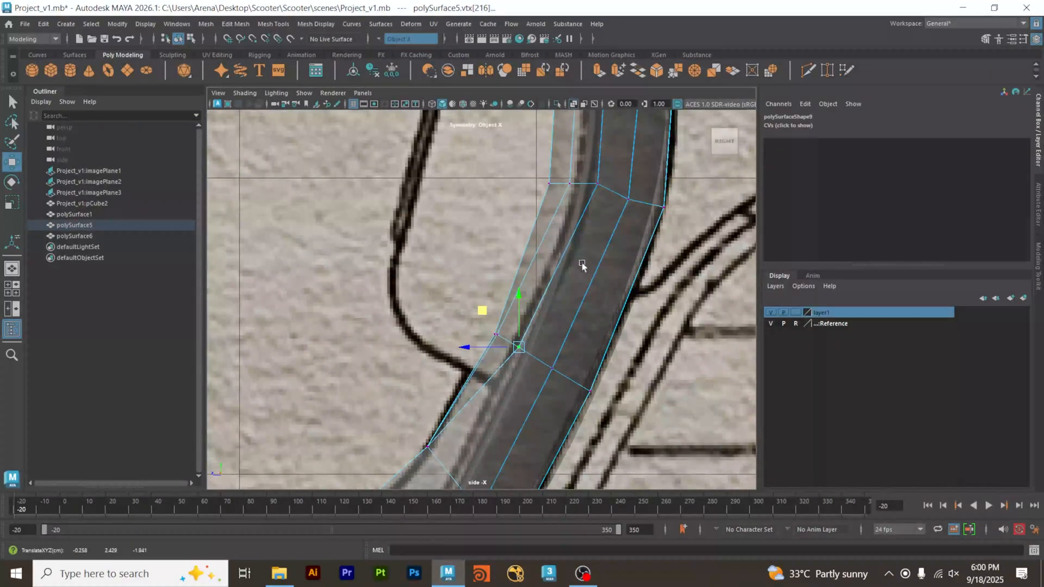
Lower the inner vertices of the next row up so the row runs evenly across the tunnel.
alt+middle_drag(582, 263, 551, 316)
click(543, 259)
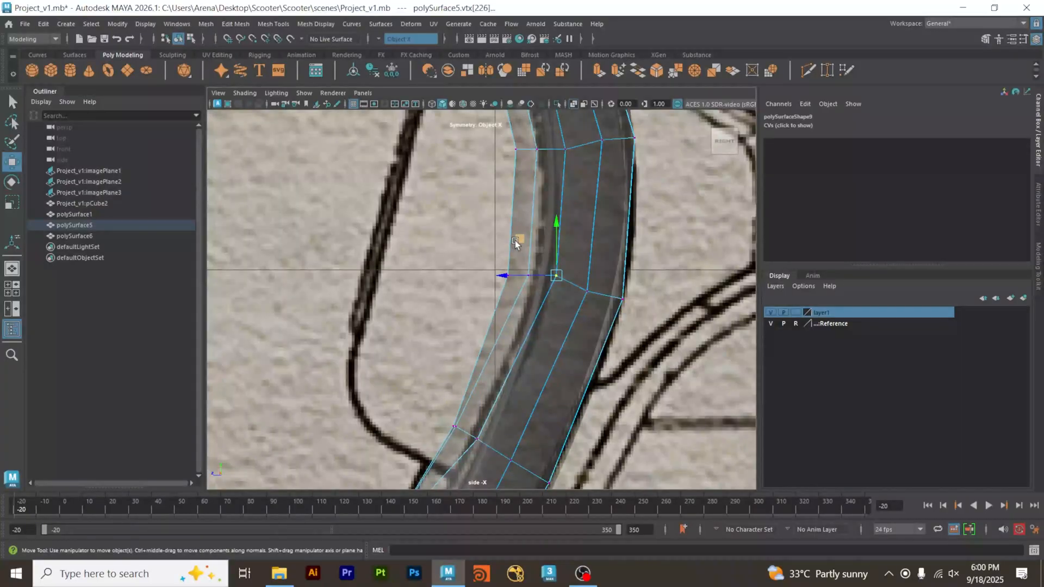
middle_drag(515, 243, 513, 249)
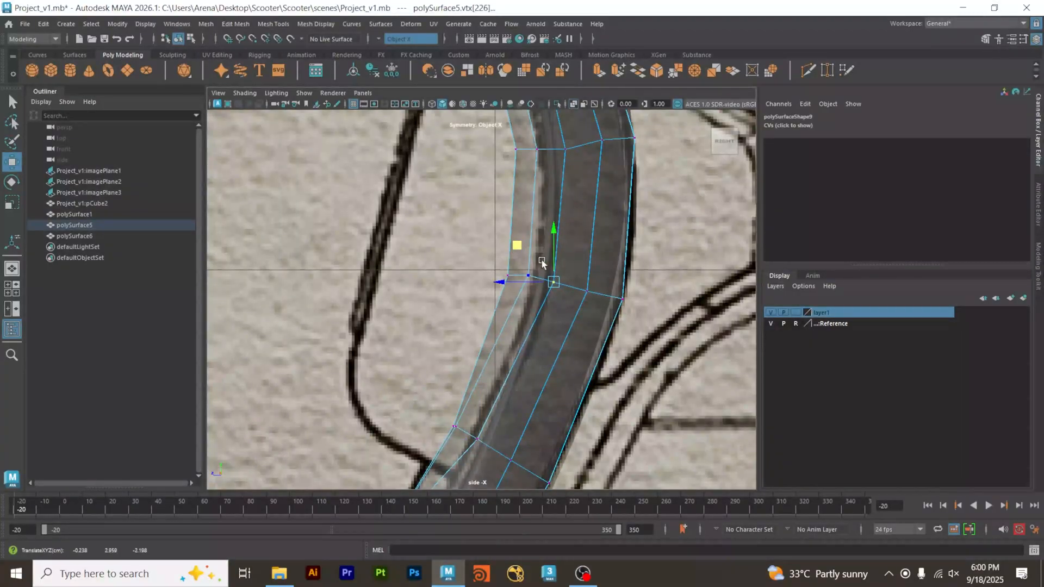
click(528, 276)
middle_drag(494, 239, 495, 242)
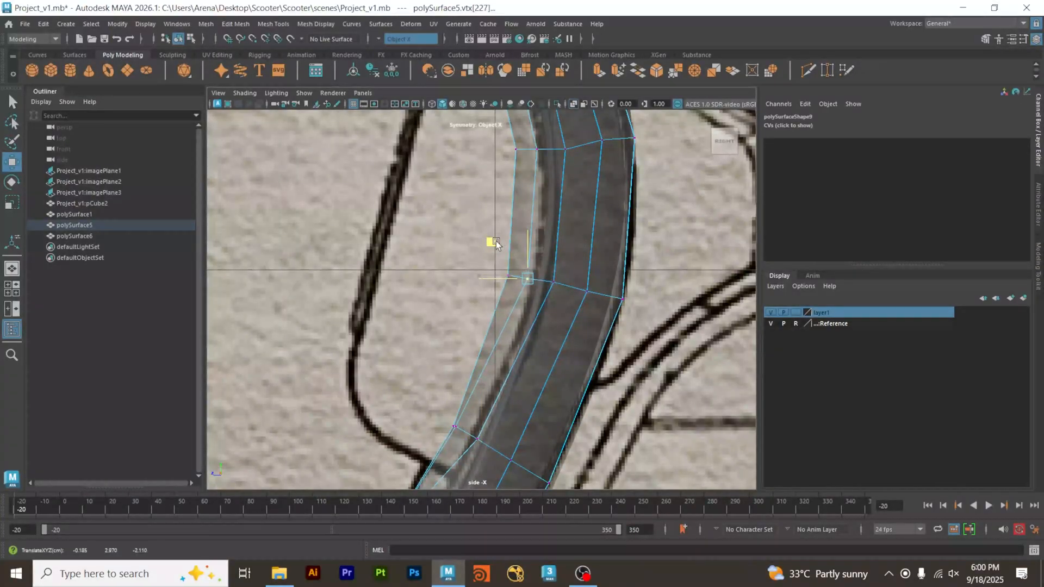
click(551, 281)
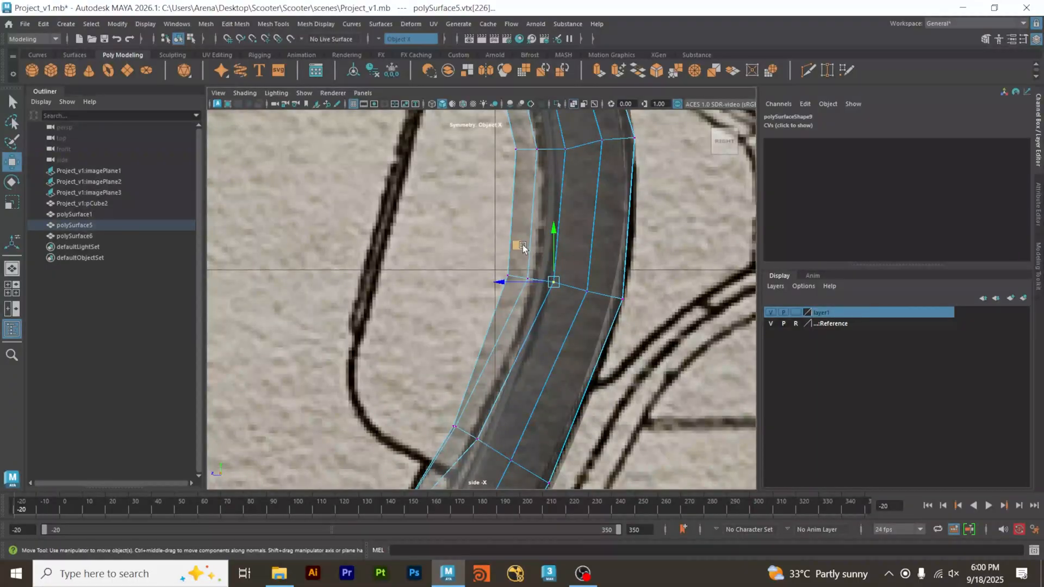
Straighten the next two vertex rows higher up the tunnel by moving their inner vertices into line.
alt+middle_drag(601, 233, 560, 372)
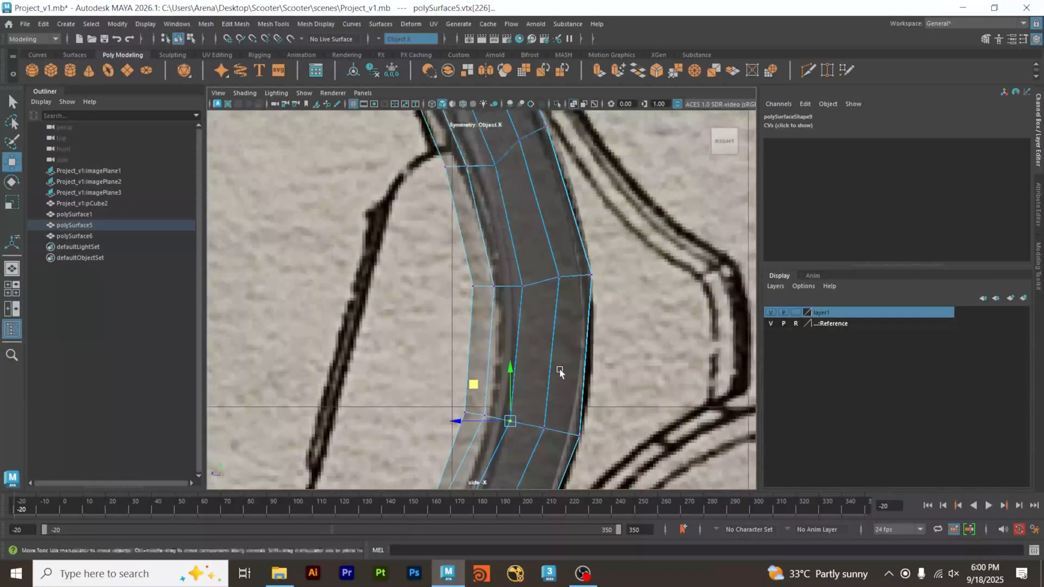
drag(526, 296, 460, 250)
drag(566, 260, 546, 291)
drag(559, 241, 558, 242)
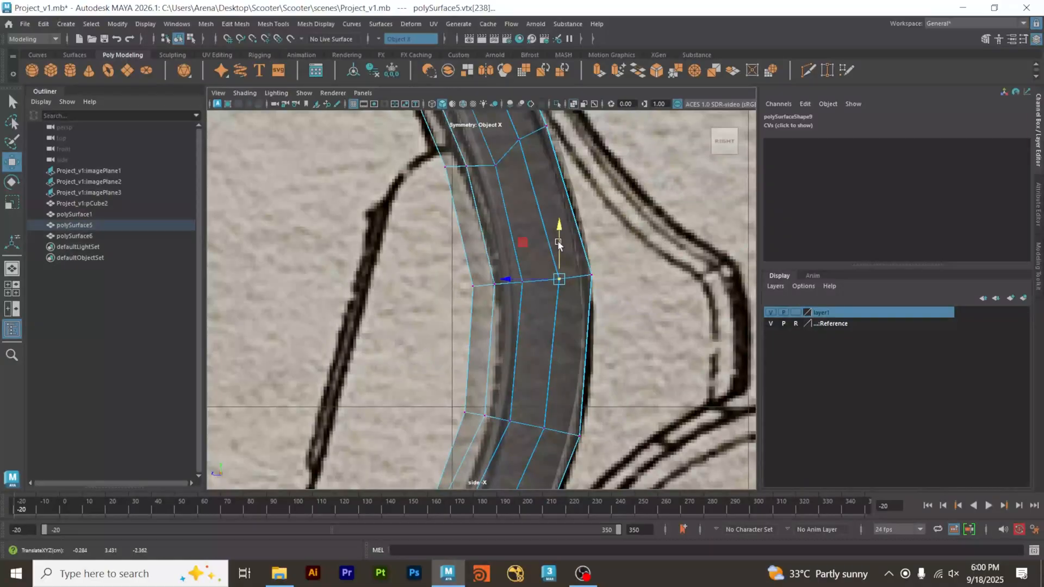
alt+middle_drag(558, 243, 581, 365)
drag(542, 300, 477, 238)
drag(497, 304, 455, 247)
alt+middle_drag(509, 234, 540, 370)
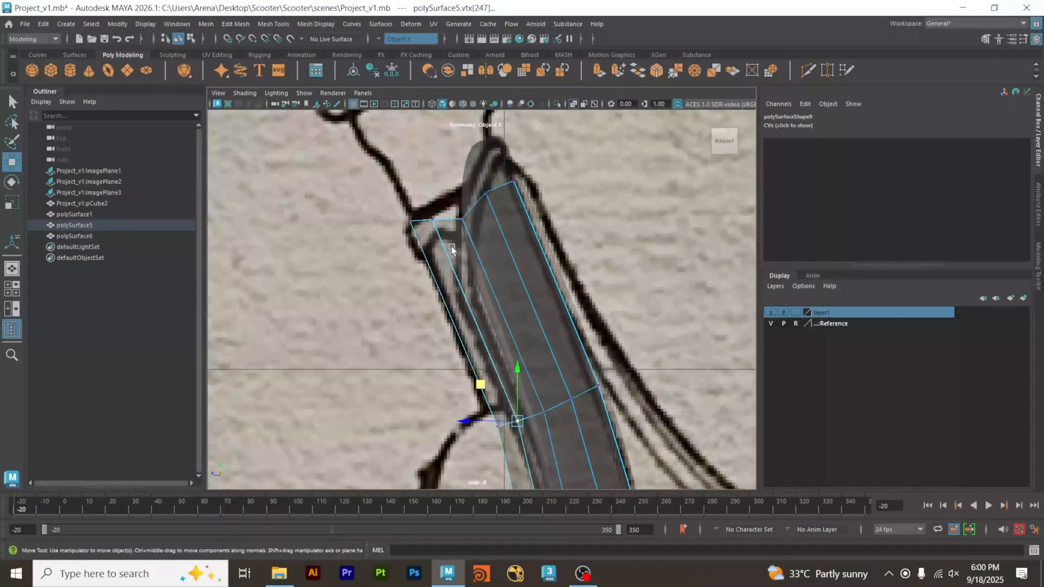
Align the vertices of the tunnel's top edge into a straight slanted row and return to object mode.
drag(460, 218, 423, 174)
drag(445, 238, 421, 233)
click(403, 185)
drag(374, 183, 426, 173)
click(458, 205)
click(598, 190)
right_drag(584, 178, 609, 170)
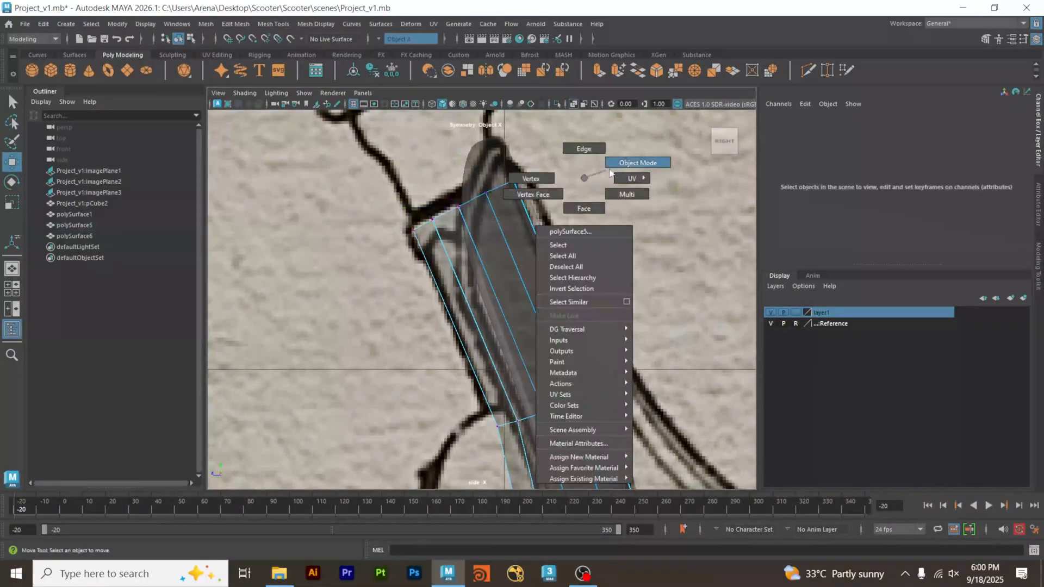
Turn the tunnel body's smooth preview back on in the perspective view and inspect the whole scooter body from several angles.
key(space)
key(space)
alt+right_drag(640, 246, 483, 243)
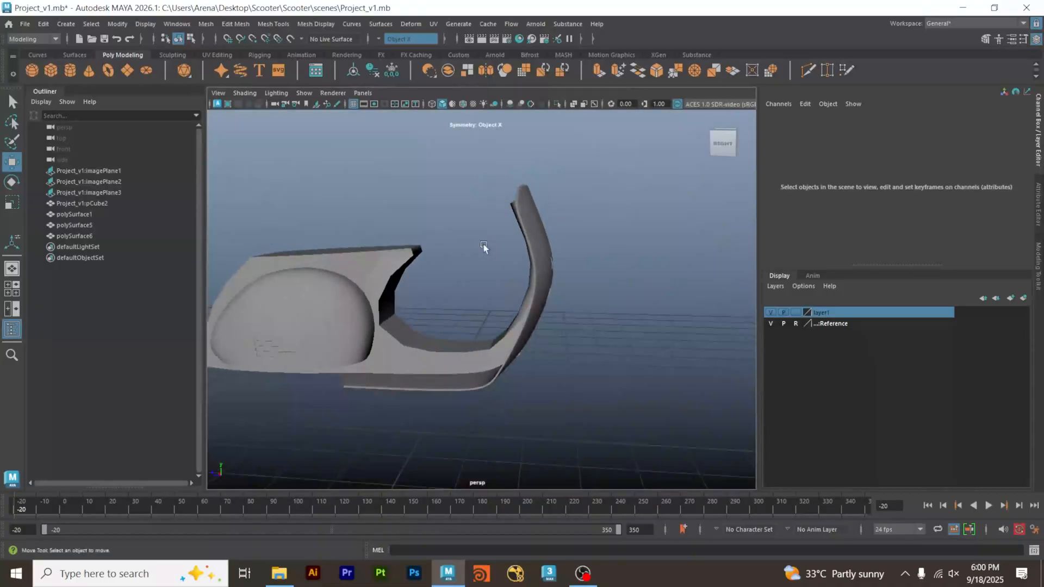
alt+drag(483, 243, 543, 256)
click(543, 254)
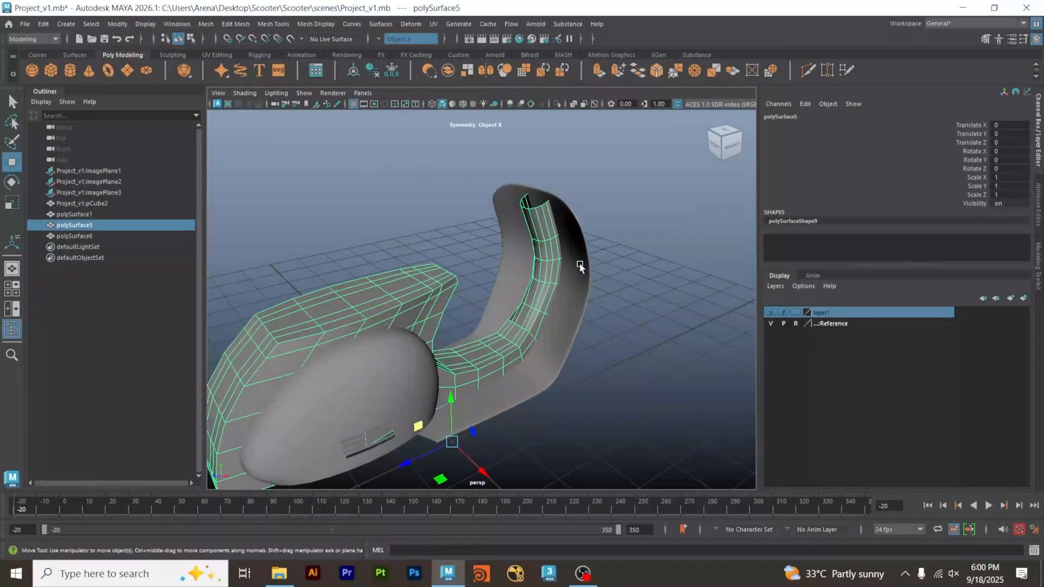
click(622, 263)
alt+drag(570, 294, 628, 276)
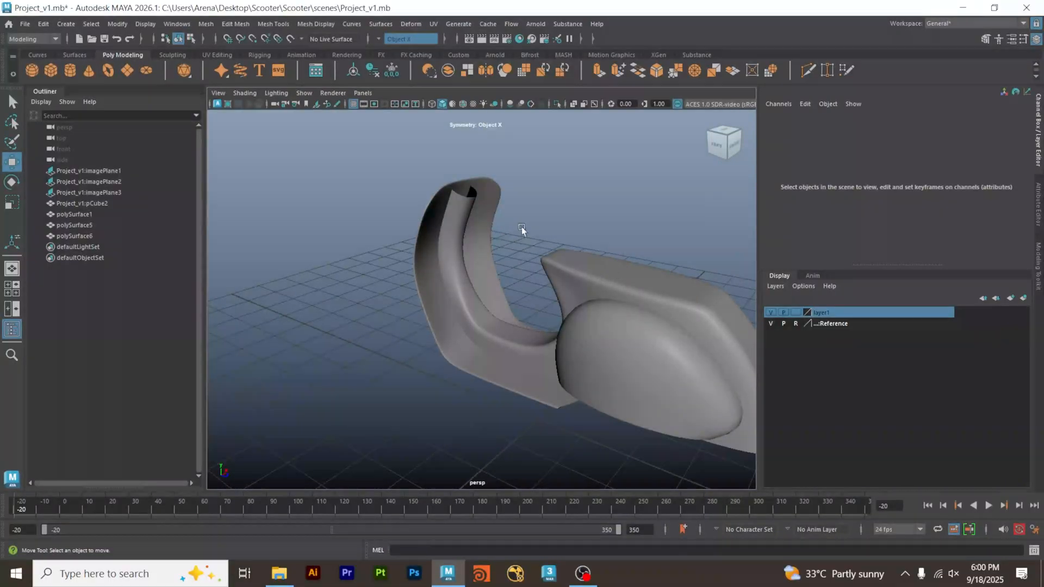
alt+right_drag(522, 230, 394, 251)
alt+drag(394, 251, 293, 260)
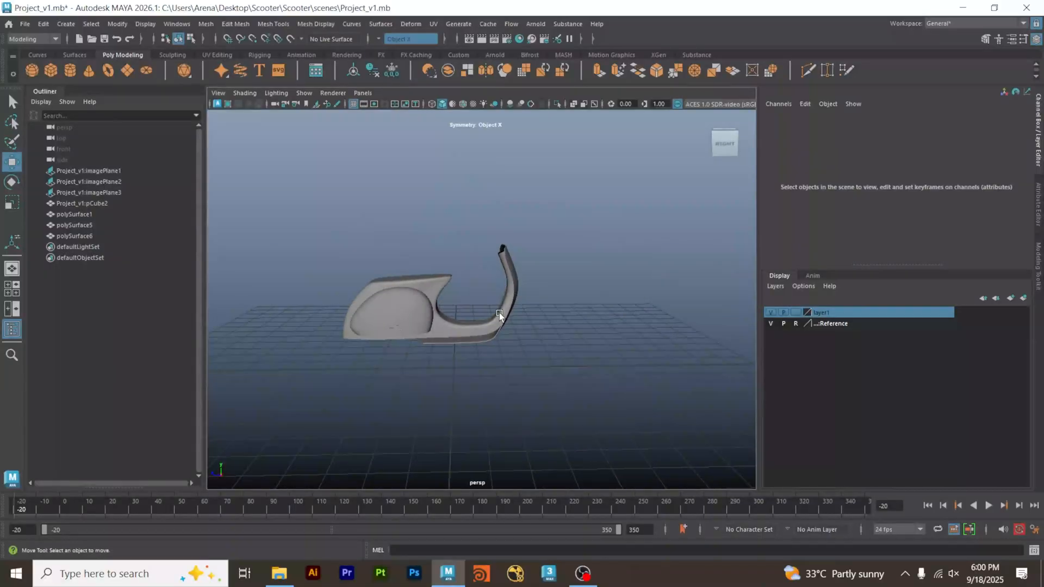